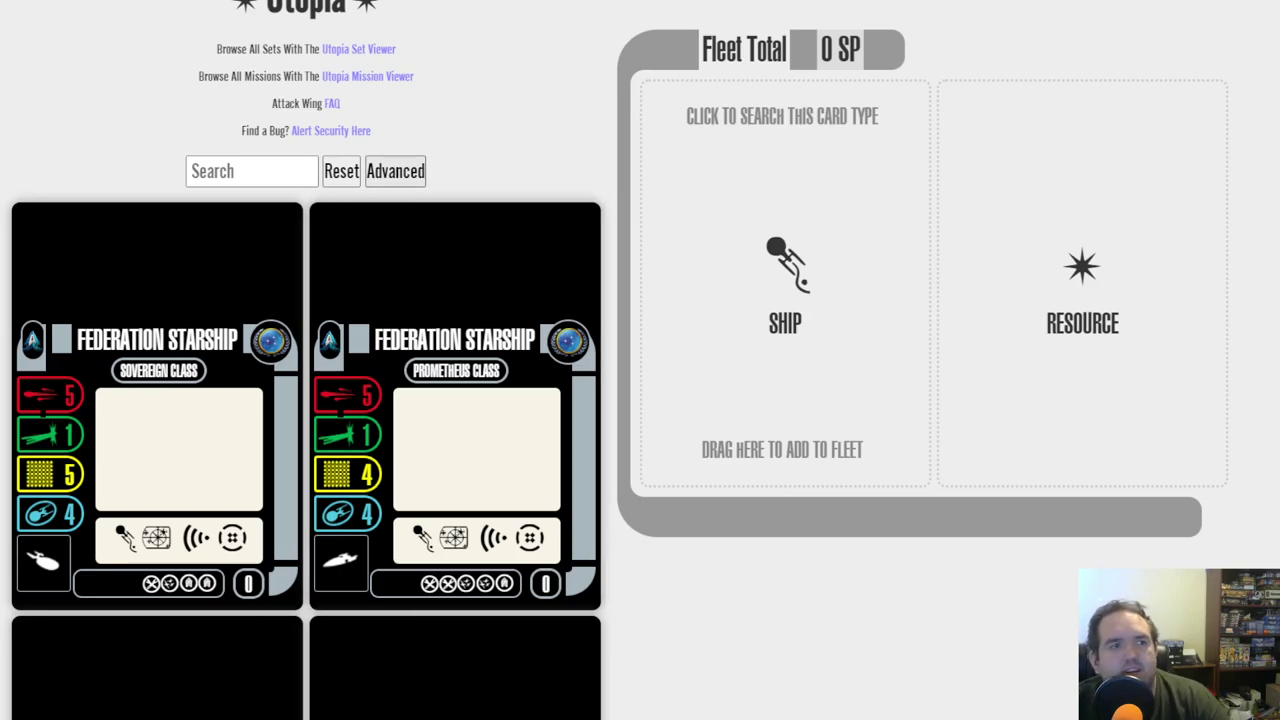
Step: In the Advanced filters, add the Klingon faction alongside Federation, keeping the search limited to ships
left_click(395, 173)
scroll(316, 366, "down", 6)
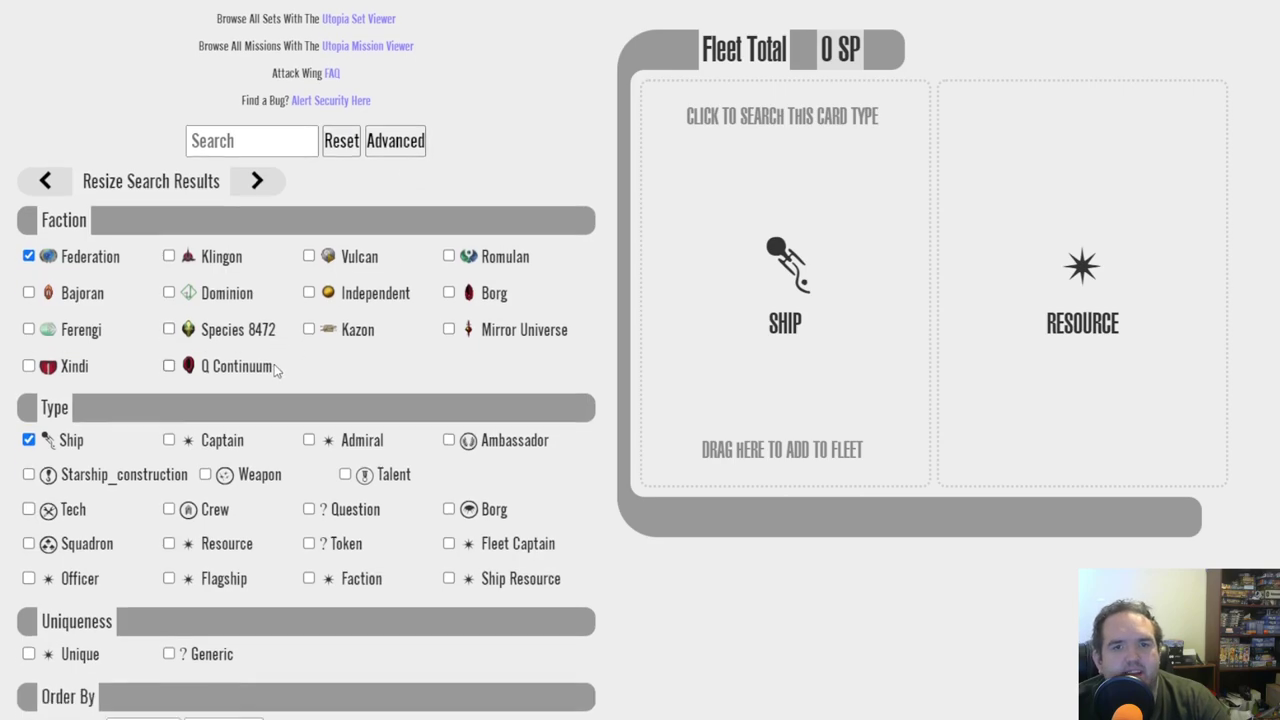
scroll(290, 355, "up", 2)
scroll(290, 352, "down", 2)
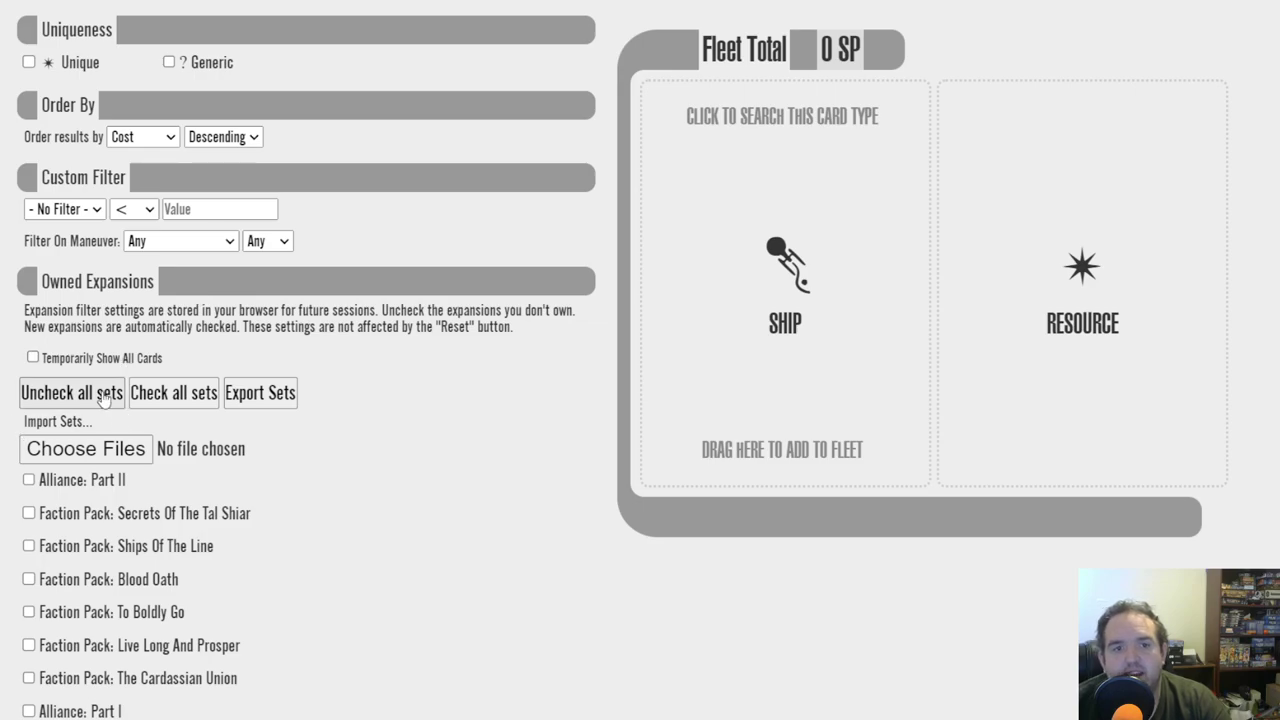
scroll(318, 477, "down", 3)
scroll(297, 451, "down", 3)
scroll(297, 454, "down", 3)
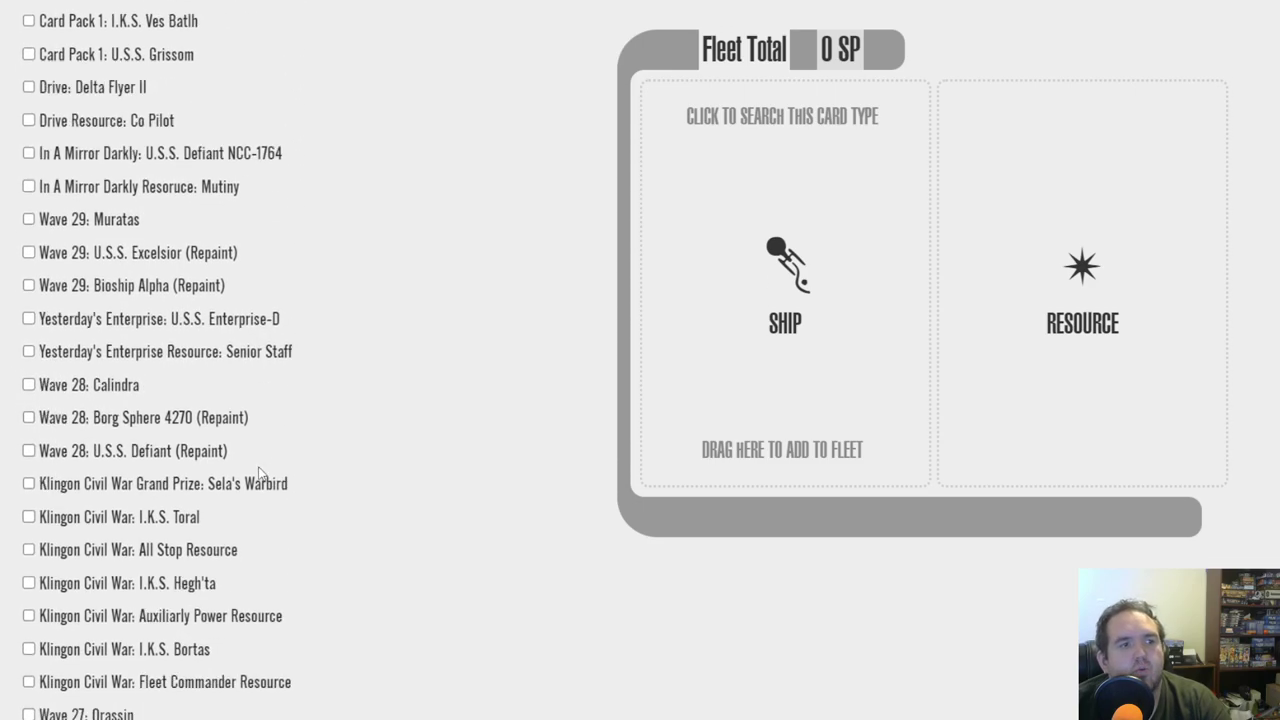
scroll(260, 470, "down", 3)
scroll(245, 478, "down", 5)
scroll(215, 498, "down", 5)
scroll(188, 504, "down", 5)
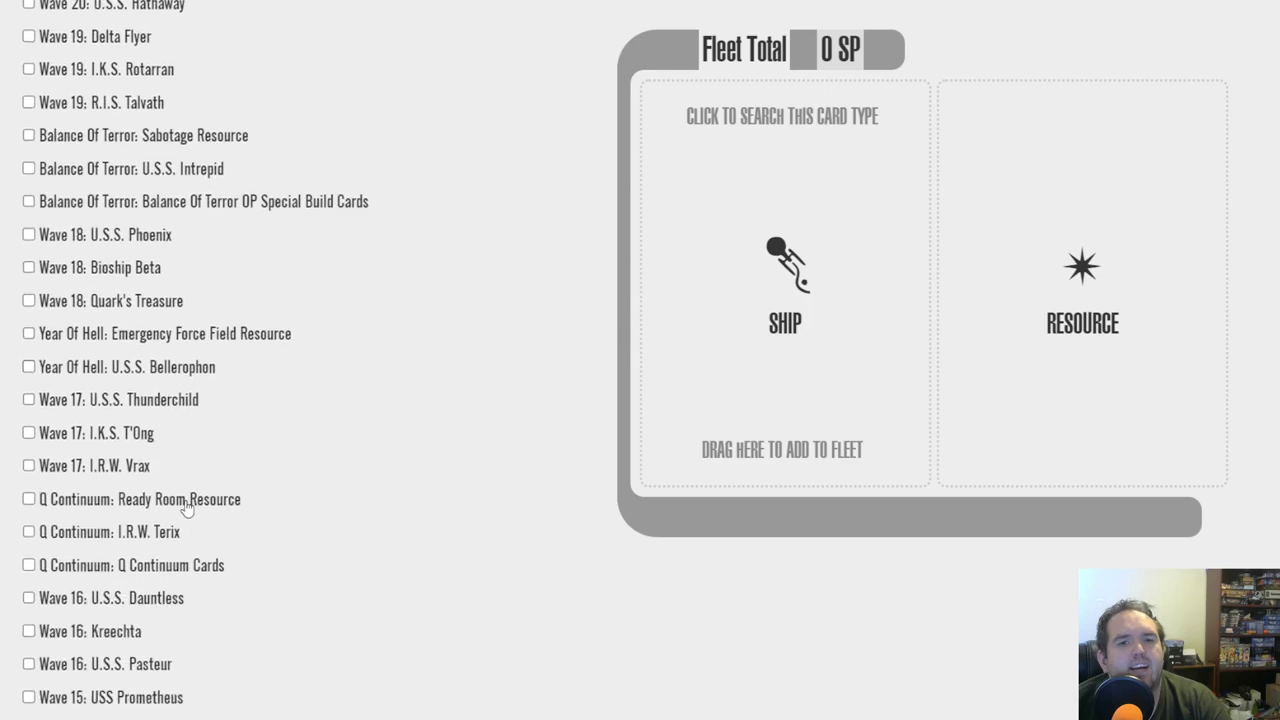
scroll(170, 515, "down", 5)
scroll(150, 529, "down", 5)
scroll(140, 529, "down", 5)
scroll(130, 529, "down", 5)
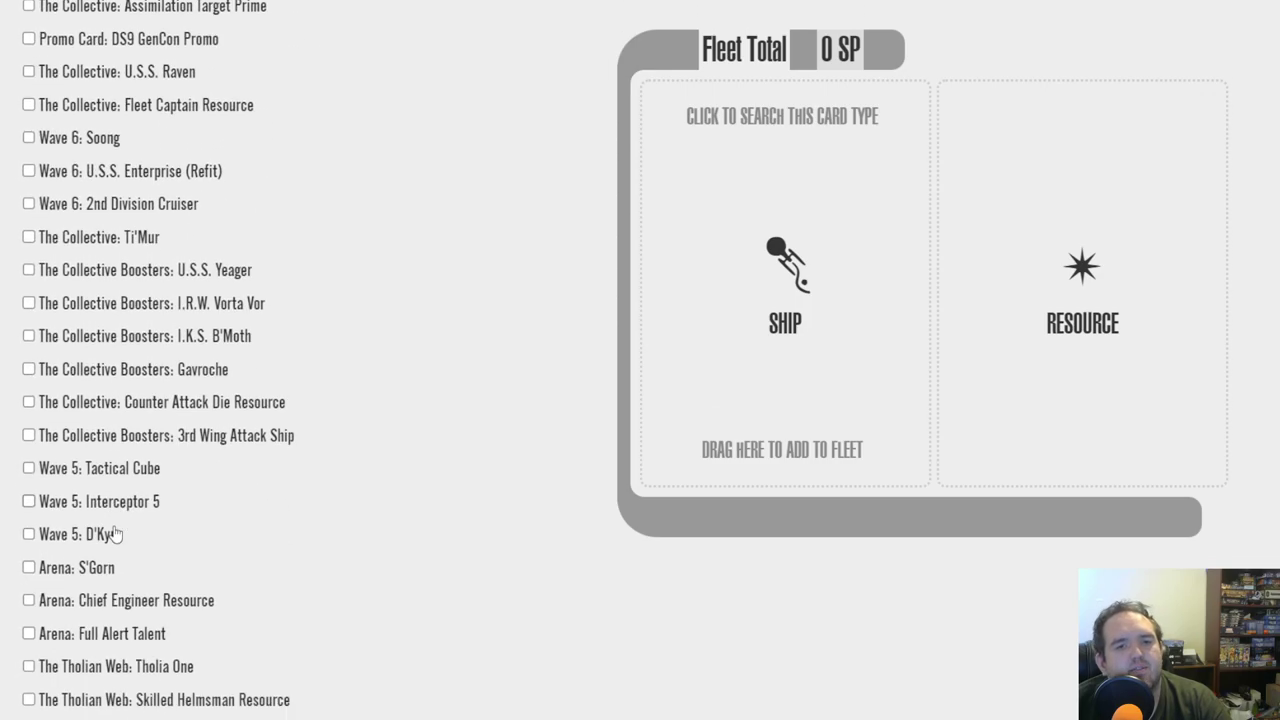
scroll(120, 529, "down", 5)
scroll(113, 530, "down", 5)
scroll(111, 531, "down", 3)
scroll(100, 360, "down", 2)
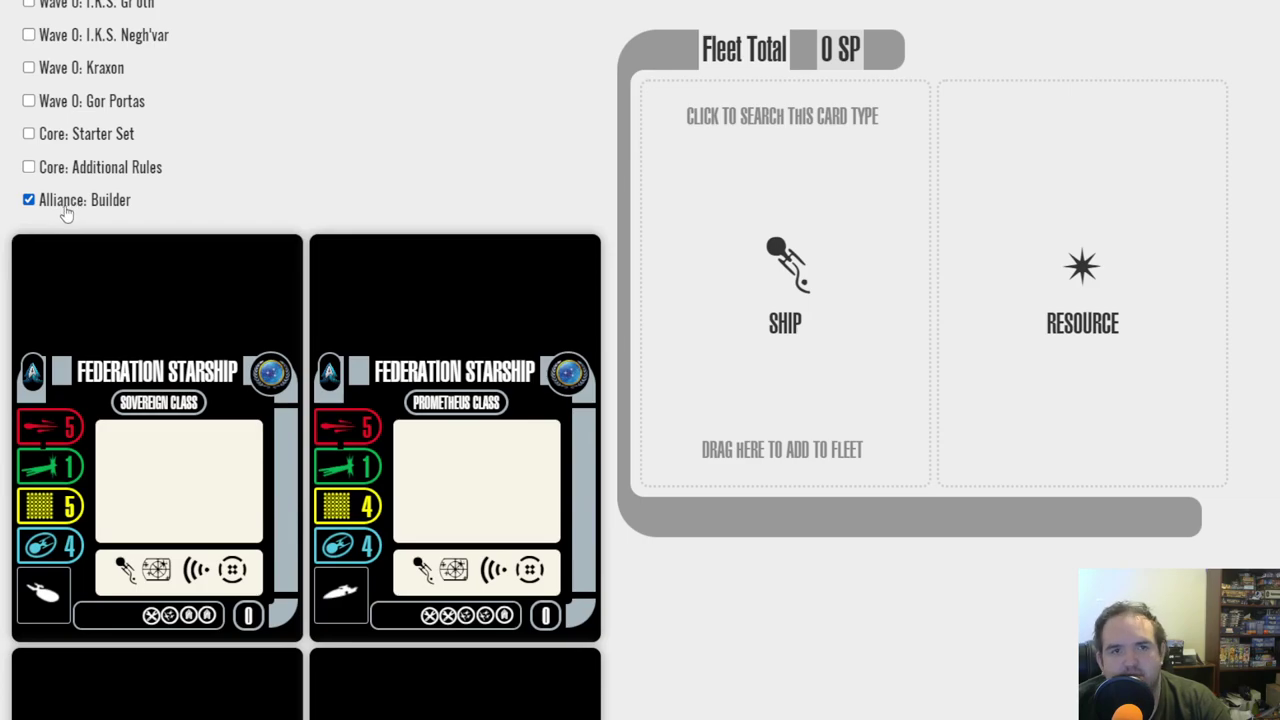
scroll(188, 211, "up", 5)
scroll(188, 211, "up", 5)
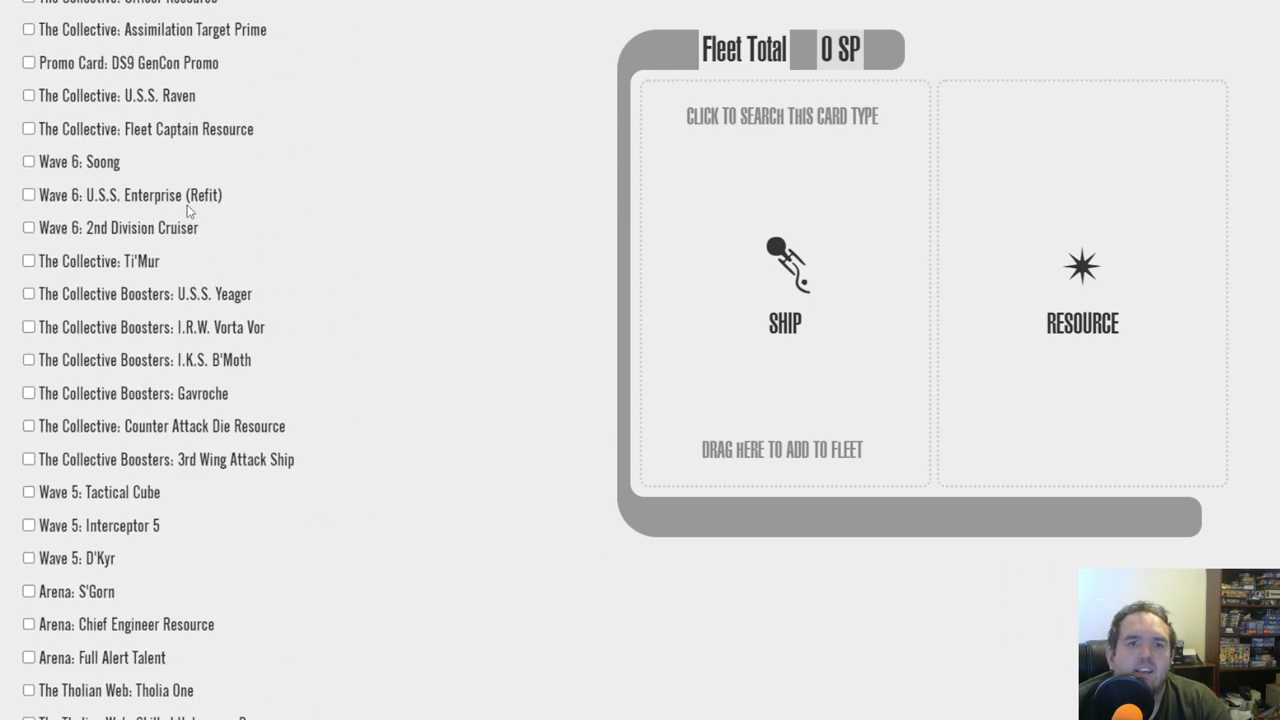
scroll(188, 211, "up", 5)
scroll(188, 211, "up", 5)
scroll(188, 211, "up", 5)
scroll(188, 211, "up", 5)
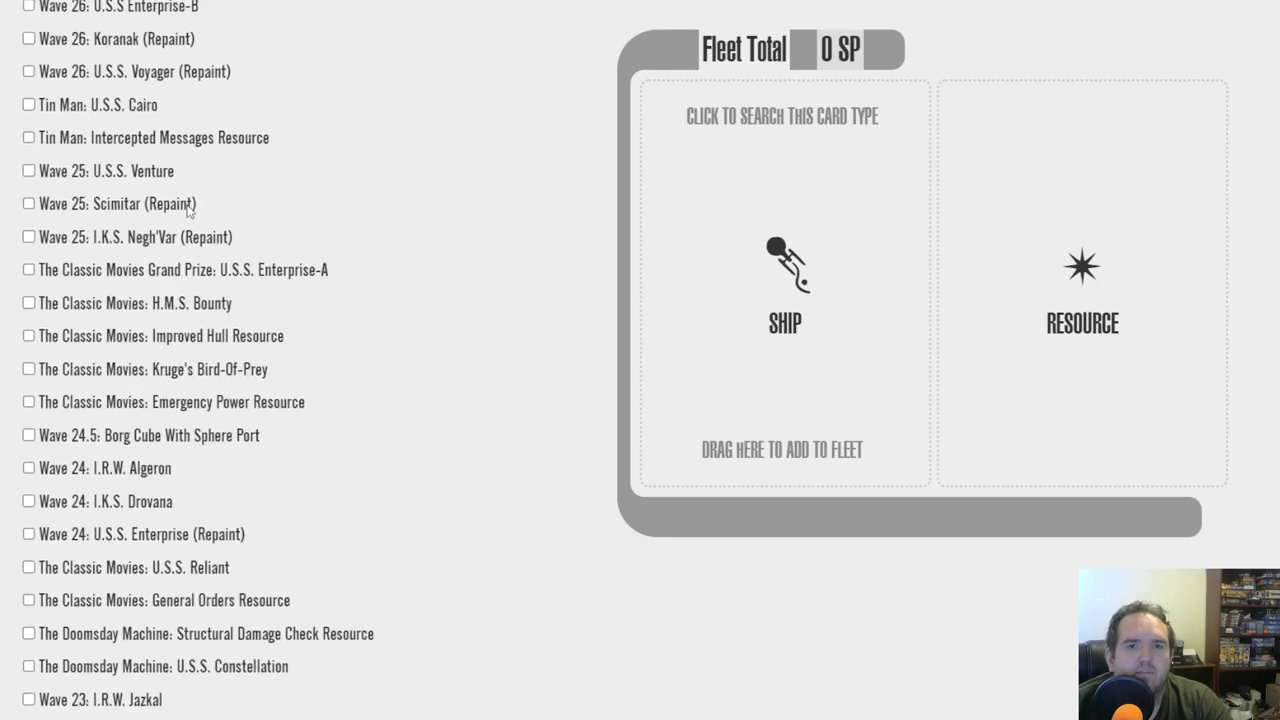
scroll(188, 211, "up", 5)
scroll(188, 211, "up", 5)
scroll(188, 211, "up", 5)
scroll(188, 211, "up", 2)
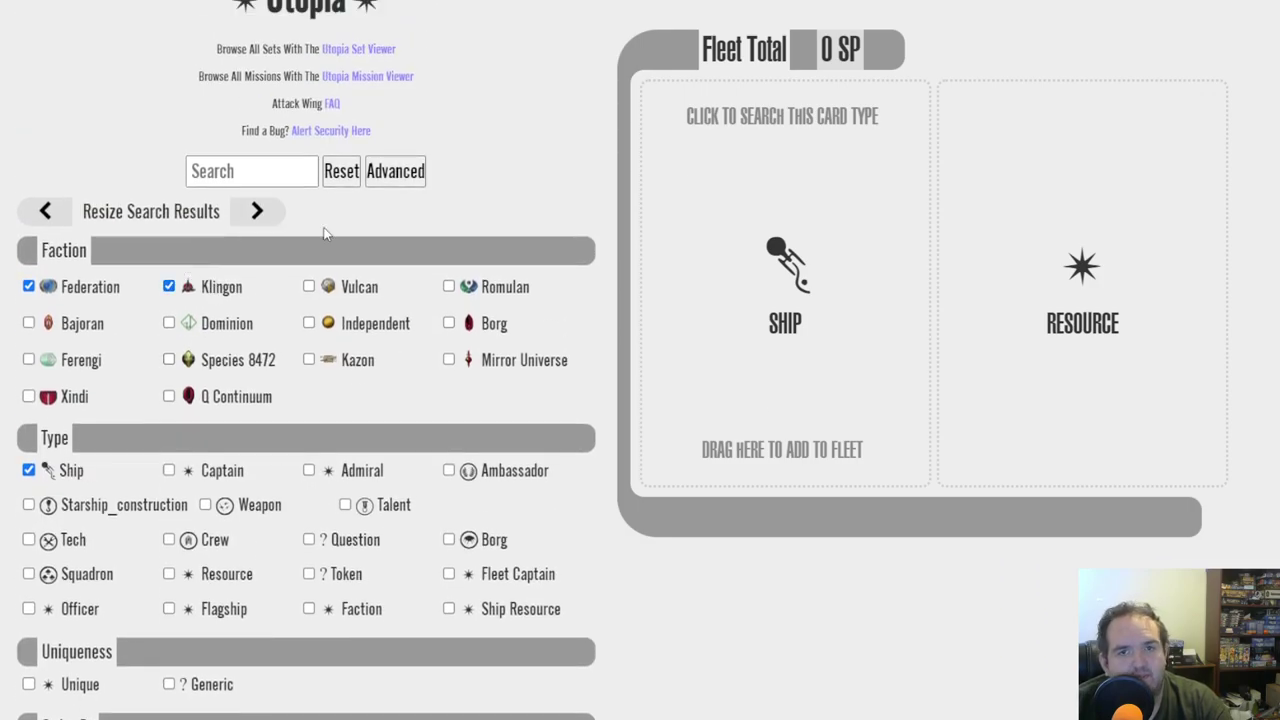
Step: Narrow the ship search back to Federation only by unticking Klingon
left_click(395, 177)
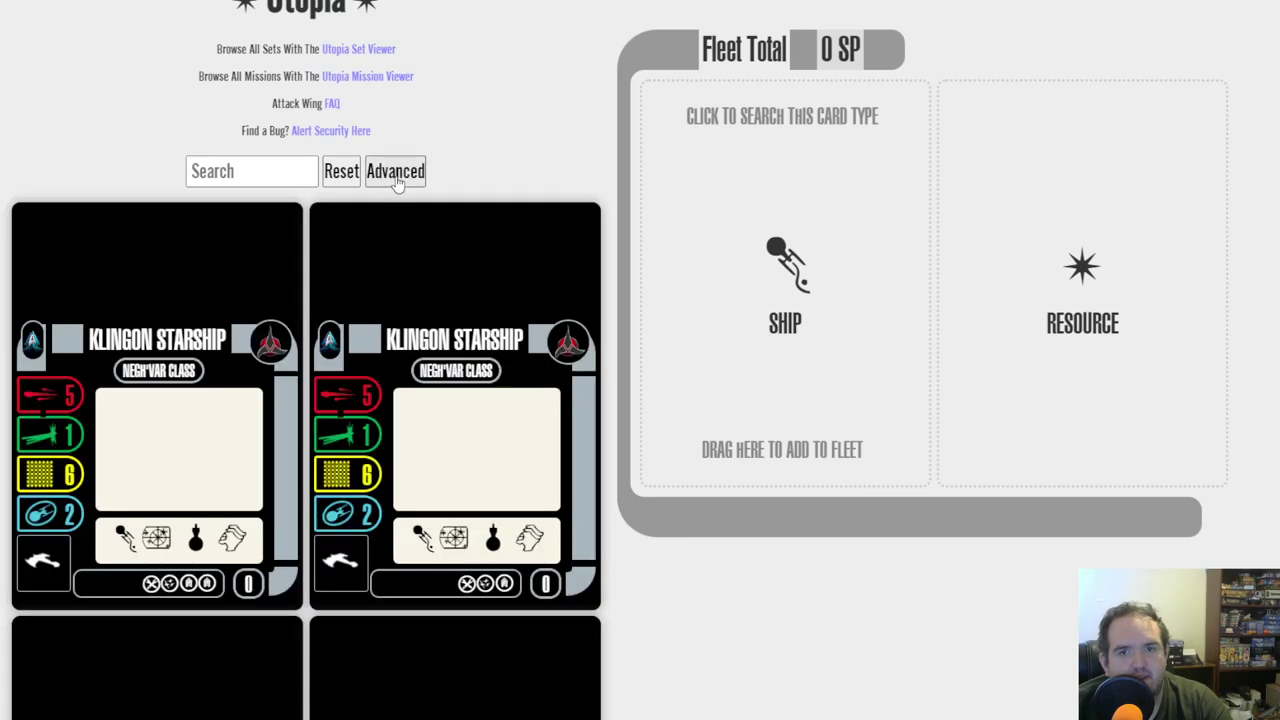
left_click(396, 178)
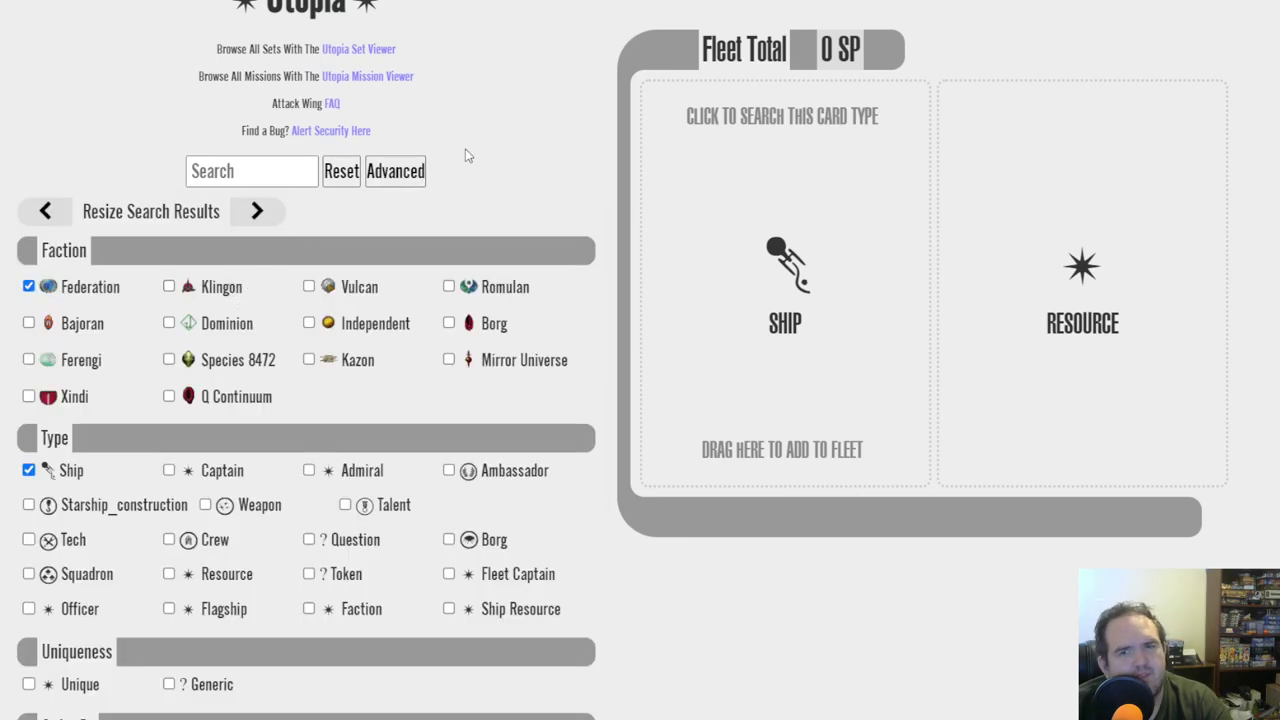
left_click(418, 175)
Step: Drag the Sovereign Class card into the fleet's Ship drop zone
scroll(295, 322, "down", 4)
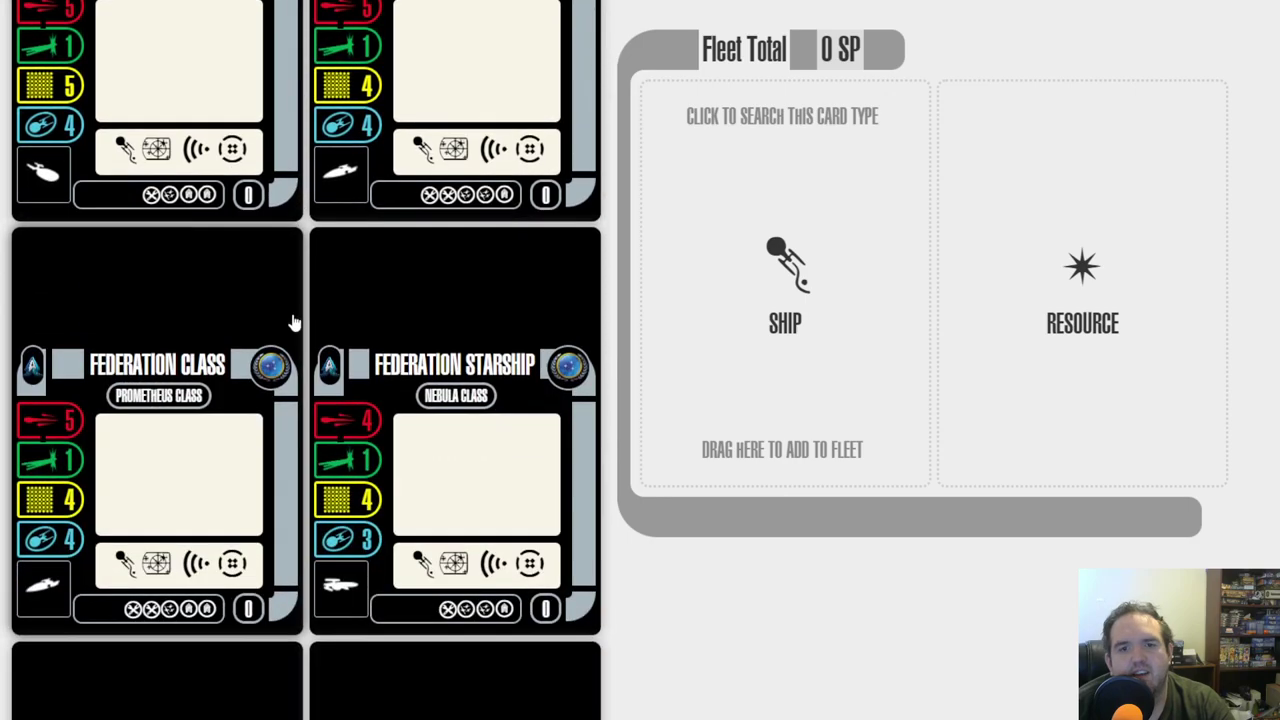
scroll(296, 278, "down", 4)
scroll(295, 280, "up", 5)
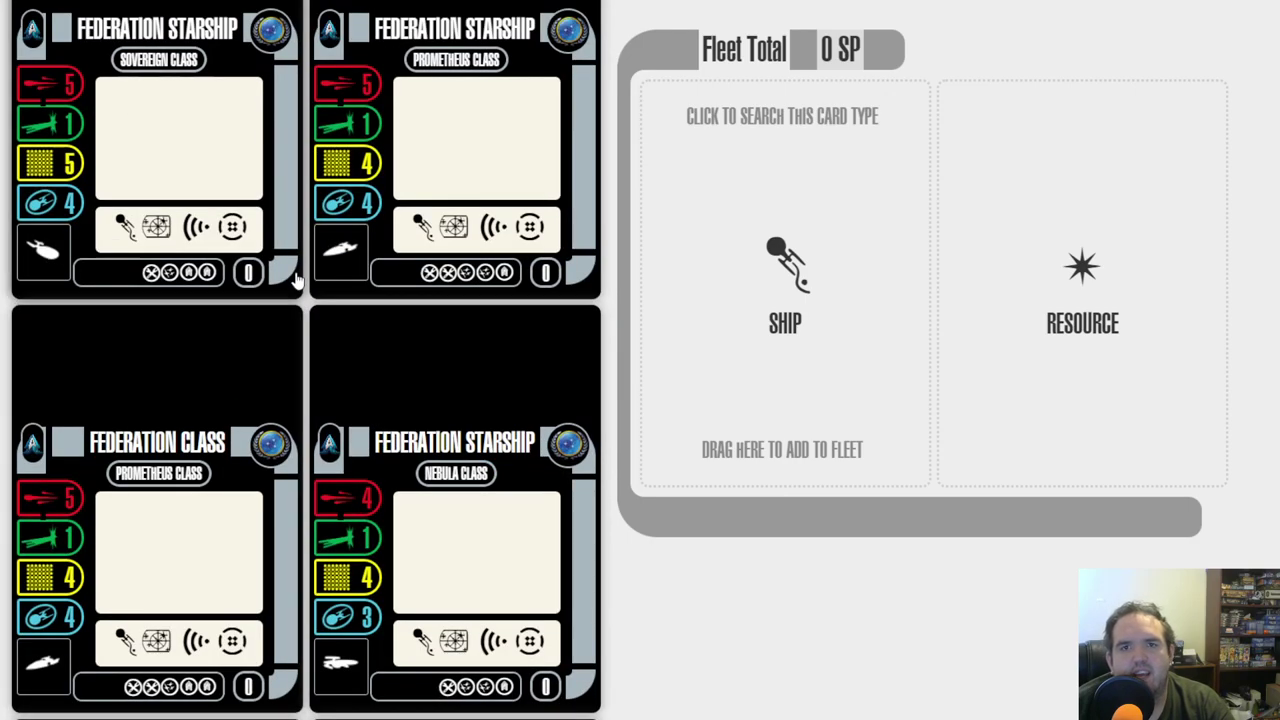
scroll(293, 285, "down", 1)
scroll(214, 309, "up", 1)
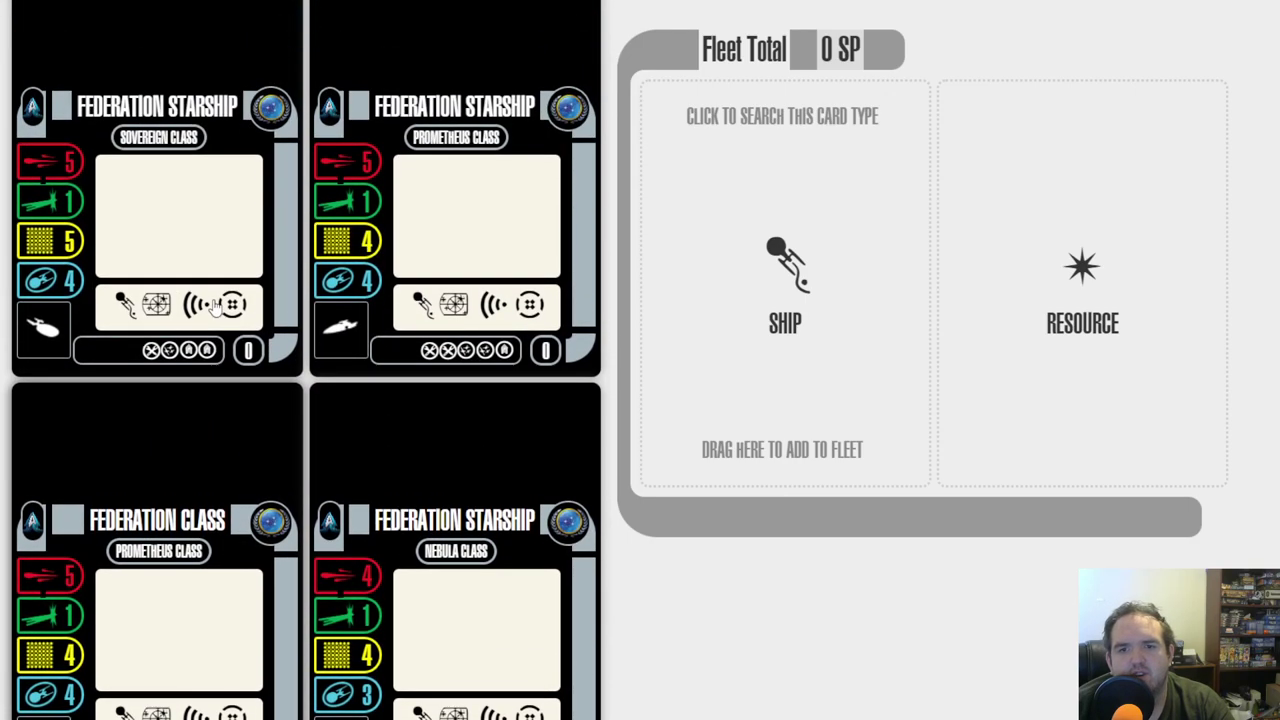
scroll(220, 312, "down", 4)
scroll(224, 314, "up", 1)
scroll(224, 314, "up", 5)
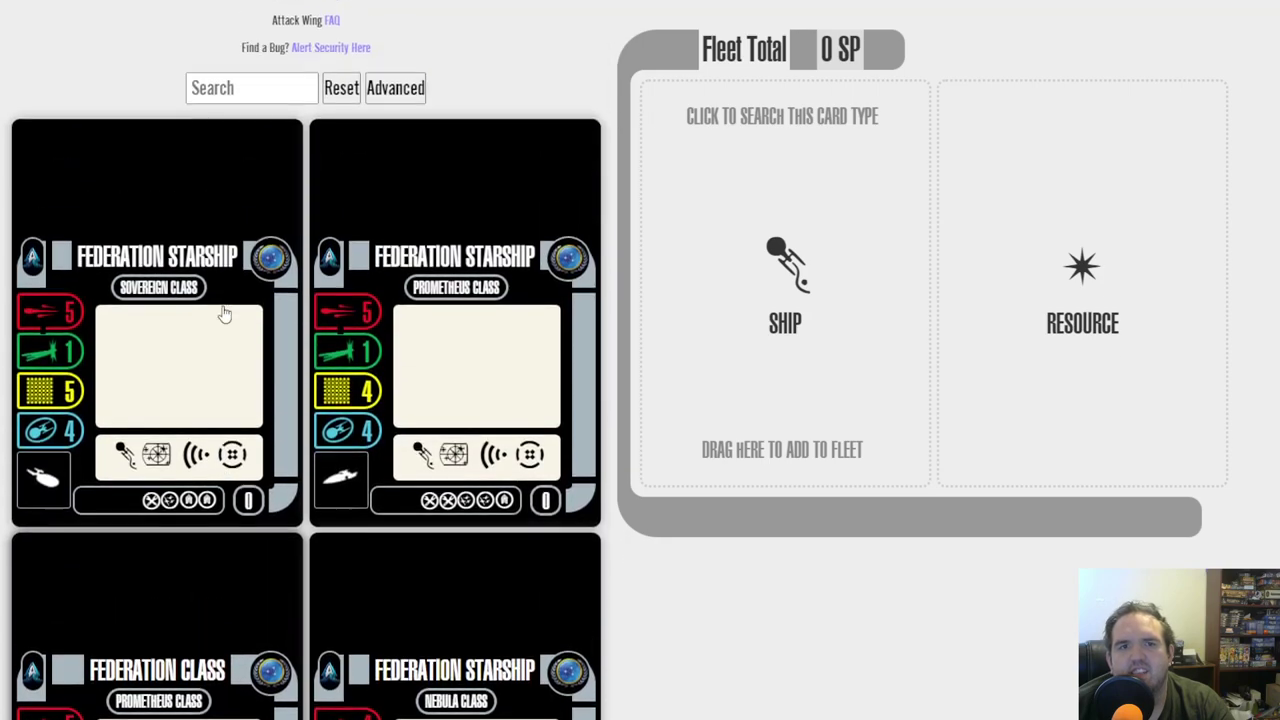
left_click_drag(157, 257, 827, 258)
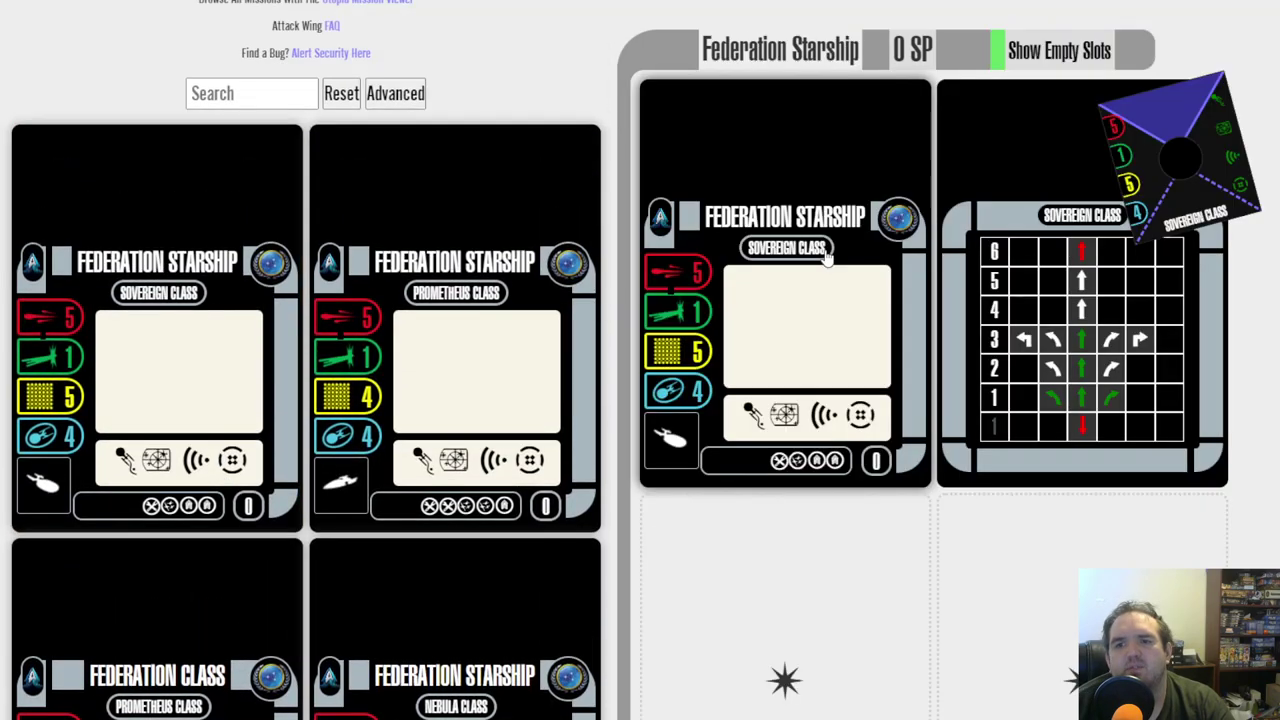
Step: Switch the card search from ships to captain cards
left_click(413, 93)
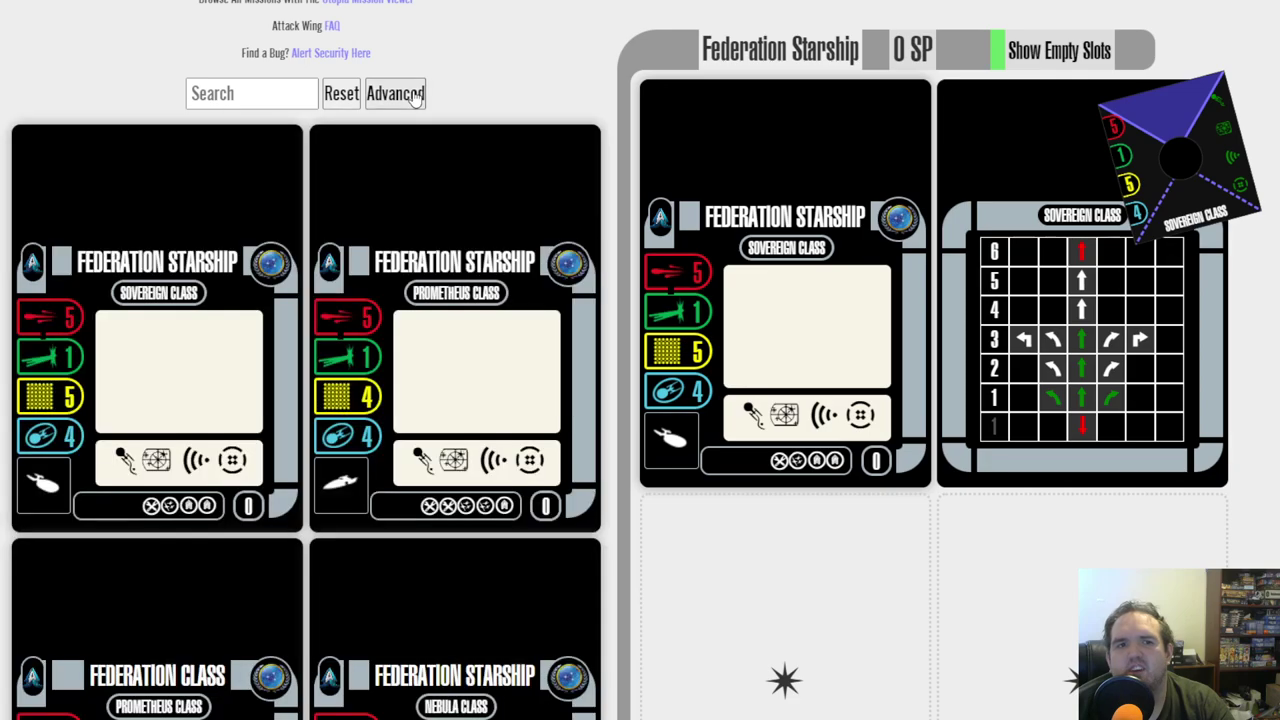
left_click(413, 93)
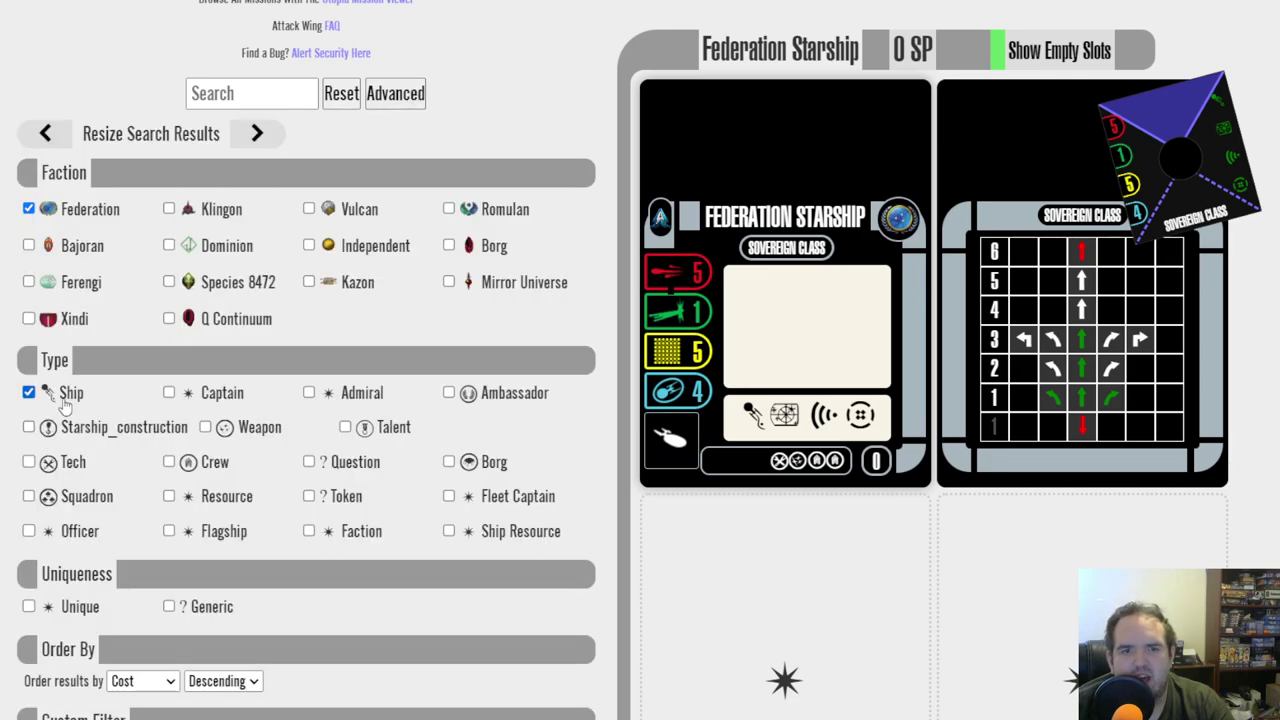
left_click(413, 93)
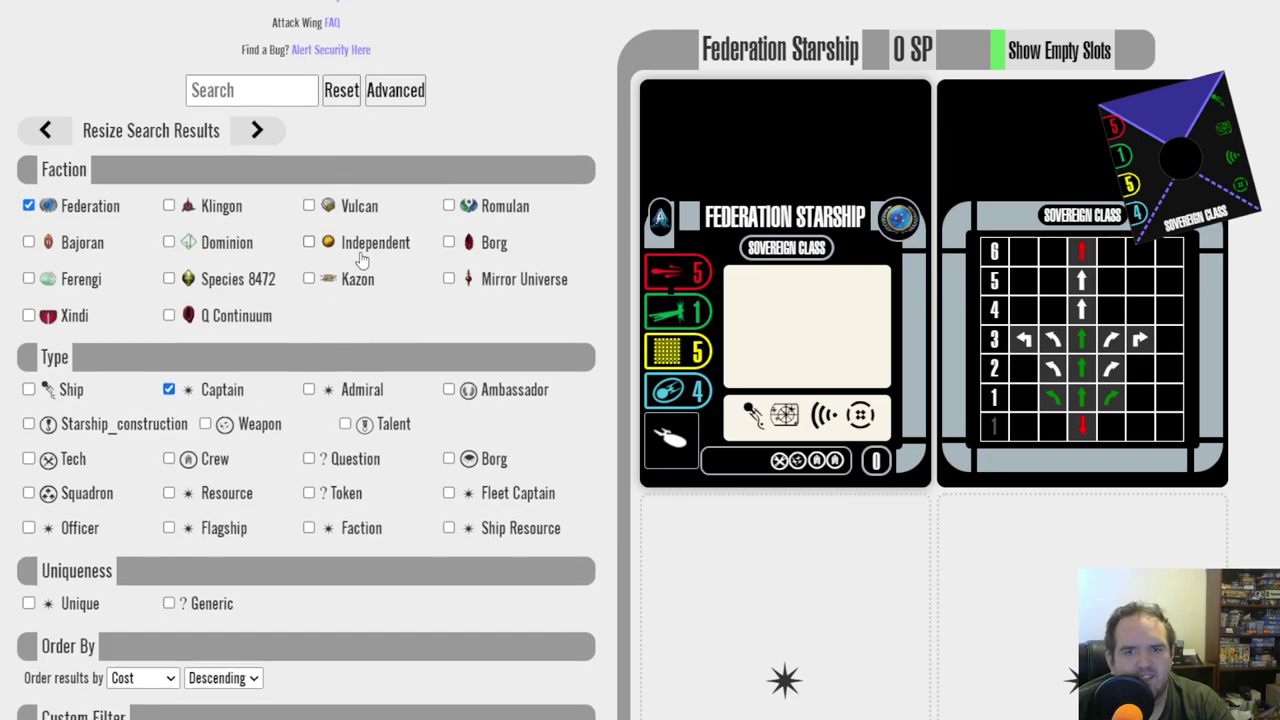
scroll(357, 262, "down", 5)
scroll(150, 285, "up", 1)
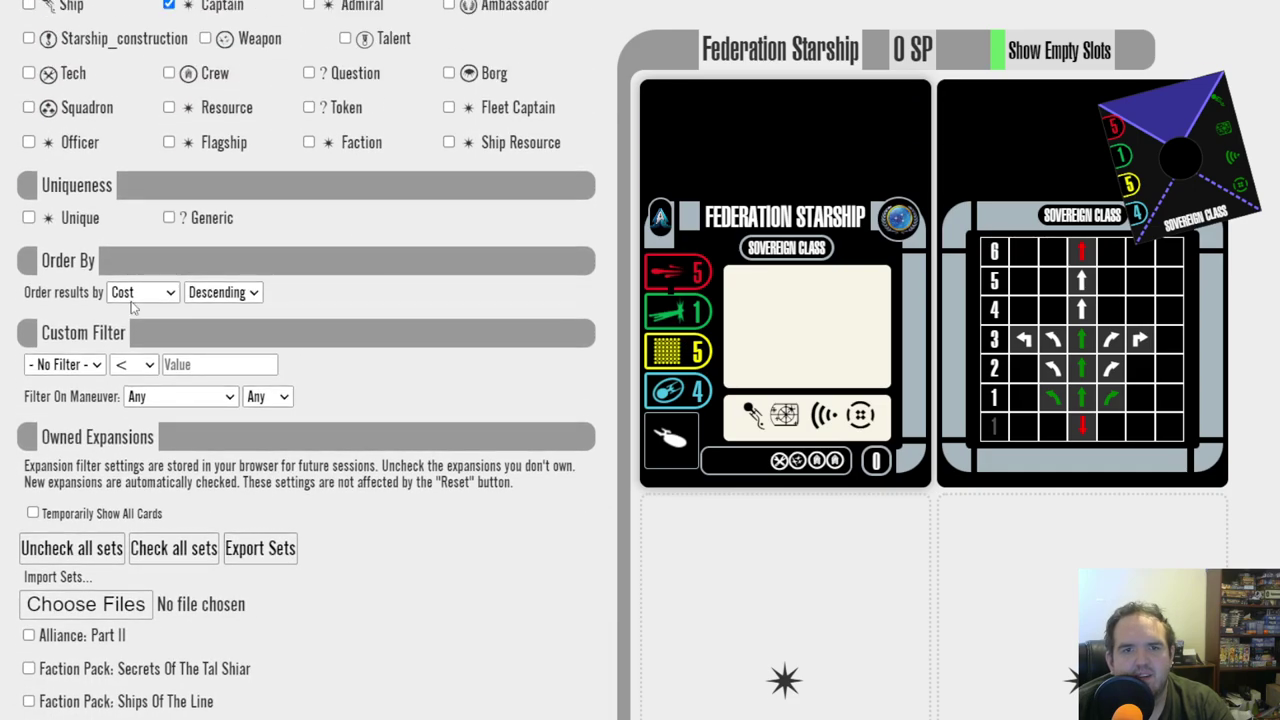
scroll(283, 191, "up", 1)
scroll(283, 191, "up", 5)
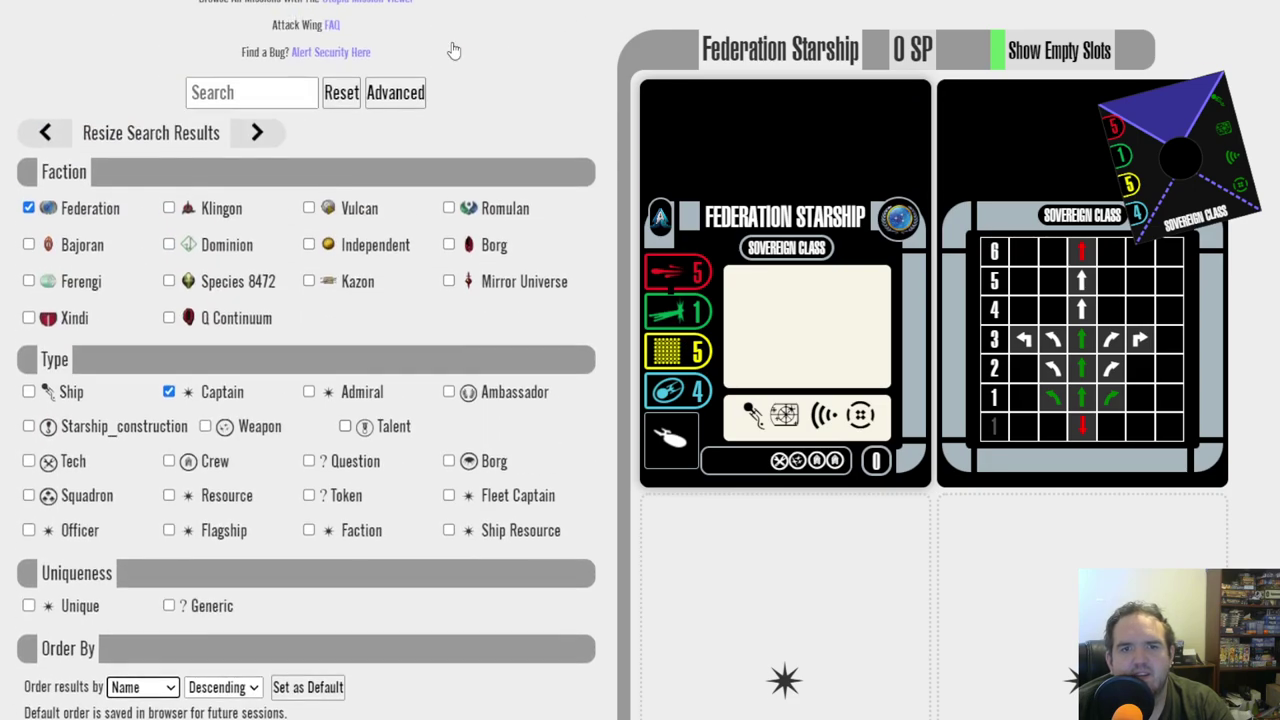
left_click(400, 97)
Step: Put the skill-8 Player Captain into the Sovereign's Captain slot and scroll results to the top
scroll(369, 217, "down", 1)
scroll(354, 203, "down", 4)
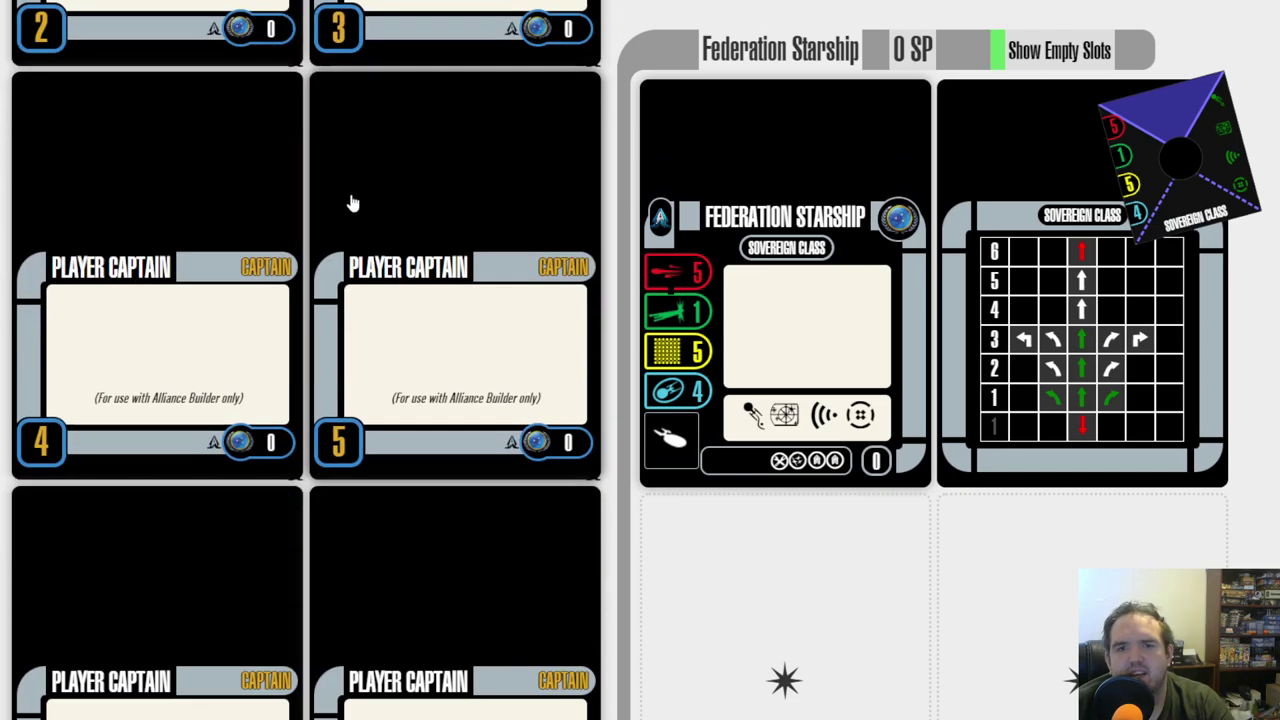
scroll(354, 203, "down", 3)
scroll(354, 207, "down", 1)
scroll(352, 205, "down", 1)
scroll(350, 204, "up", 4)
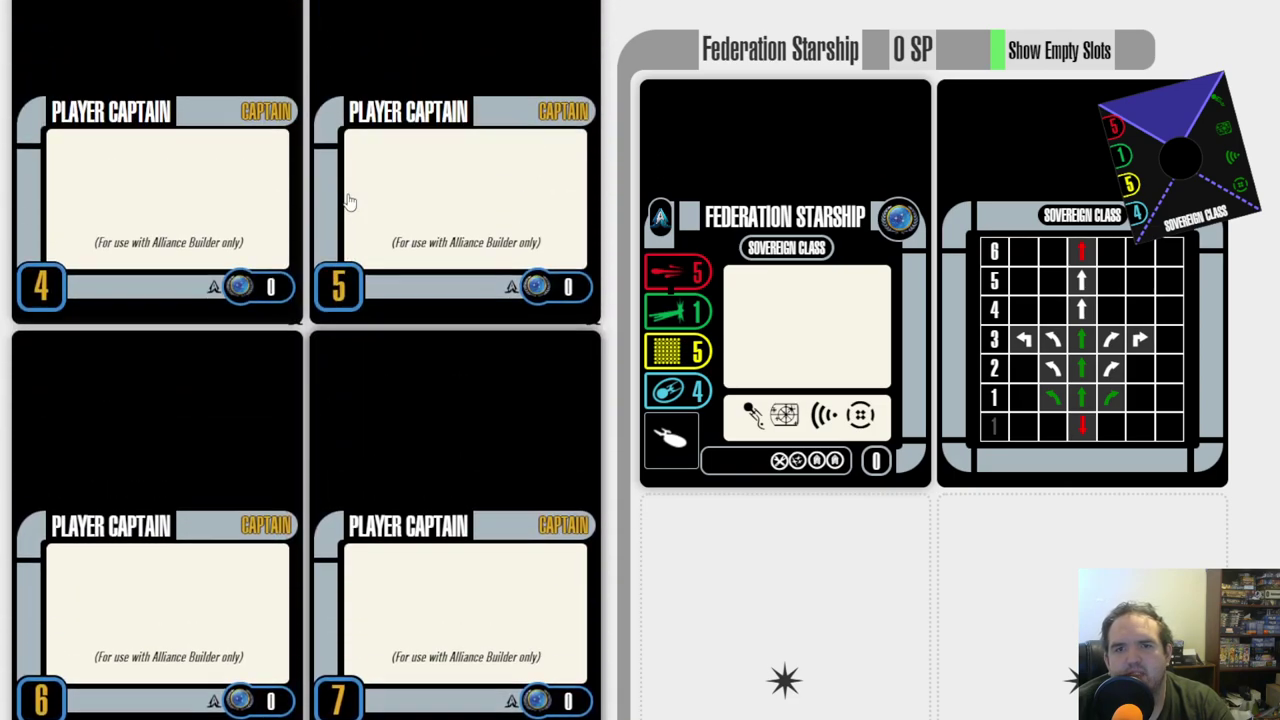
scroll(349, 203, "down", 1)
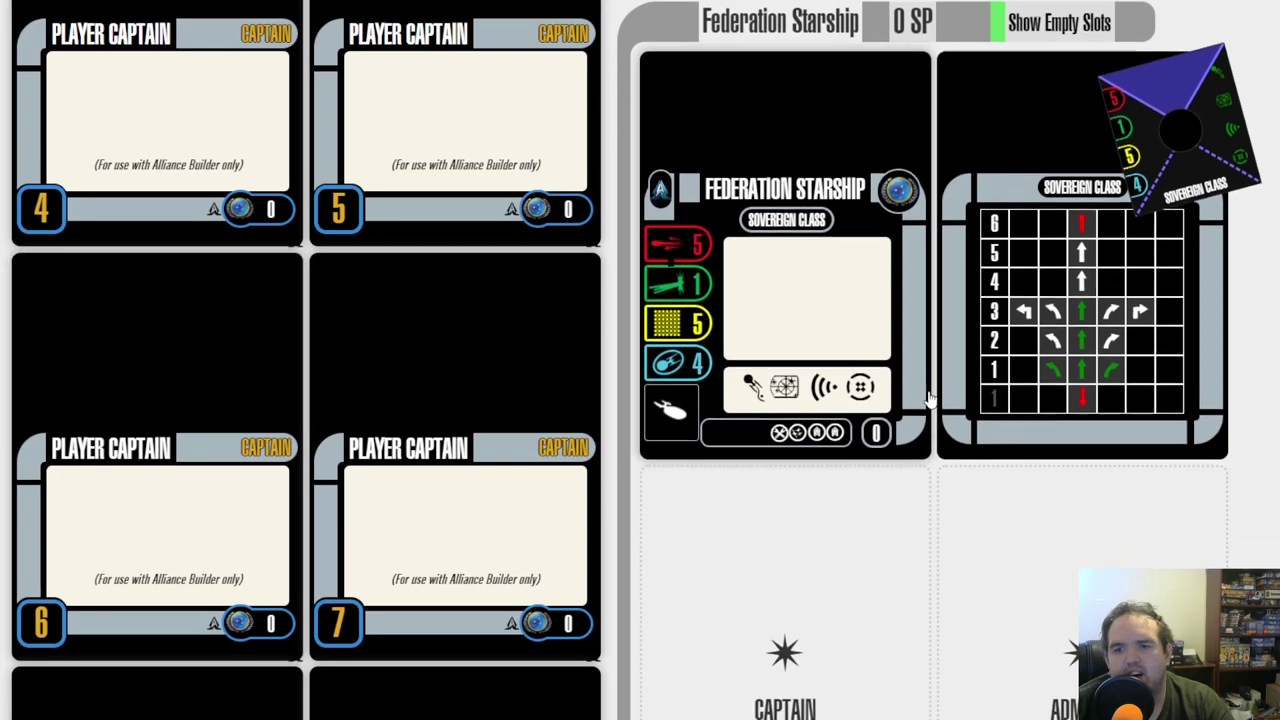
left_click_drag(215, 384, 826, 351)
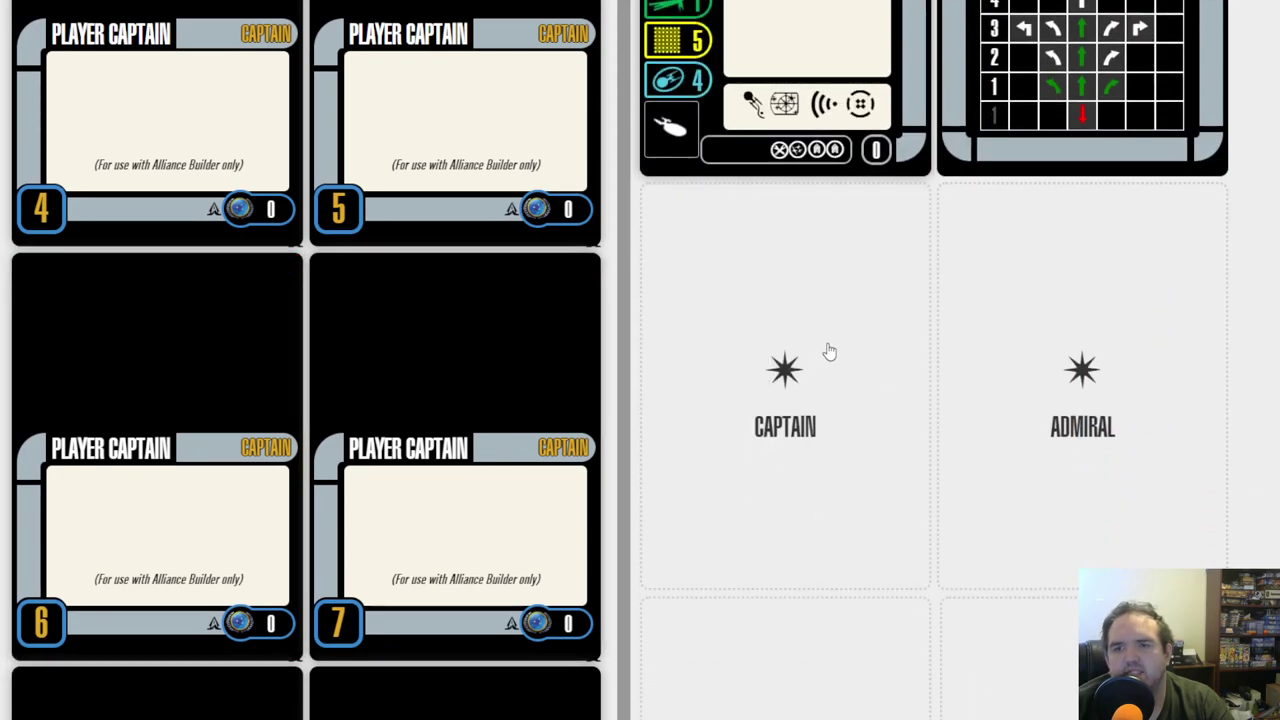
left_click_drag(220, 474, 814, 329)
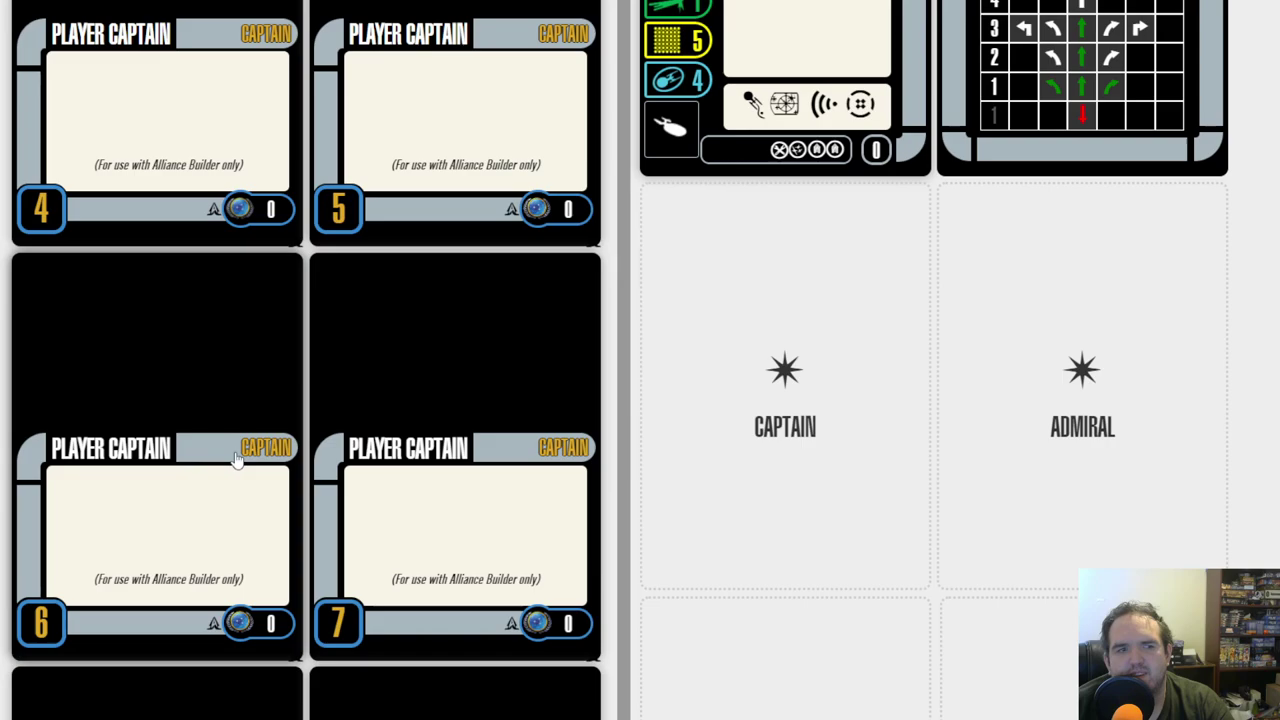
left_click_drag(234, 457, 808, 383)
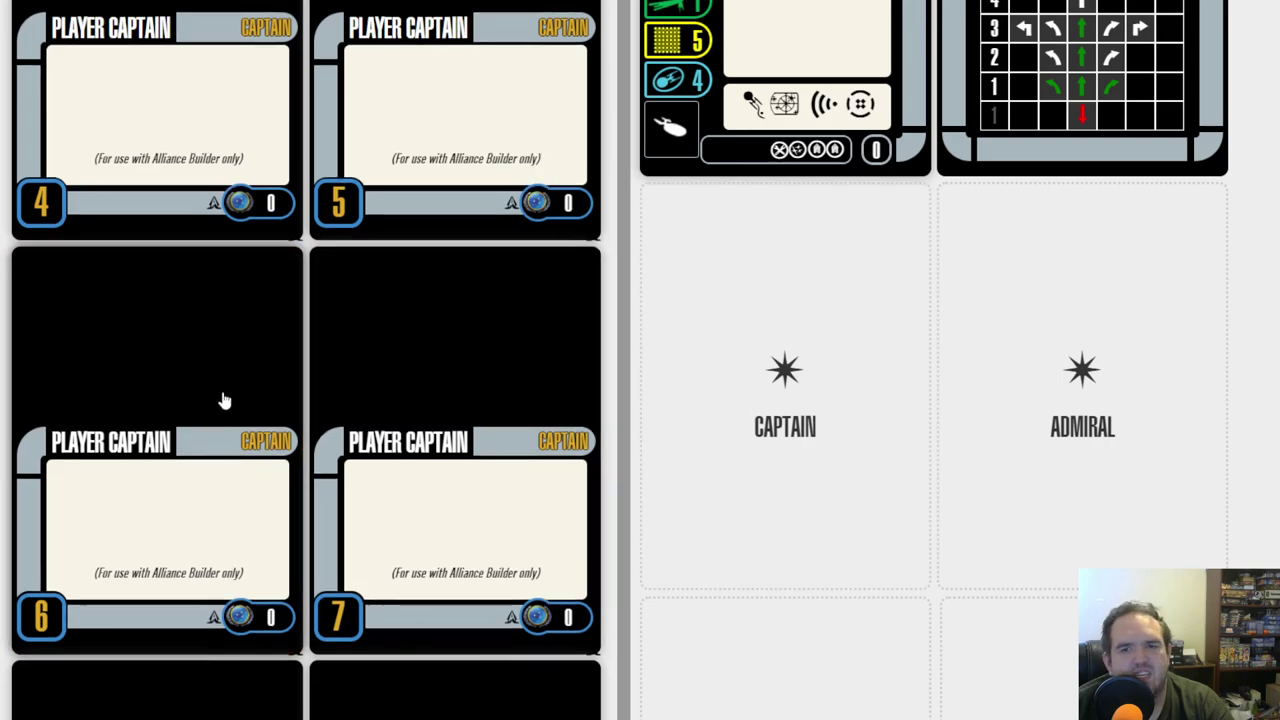
scroll(230, 390, "down", 3)
left_click_drag(237, 380, 828, 385)
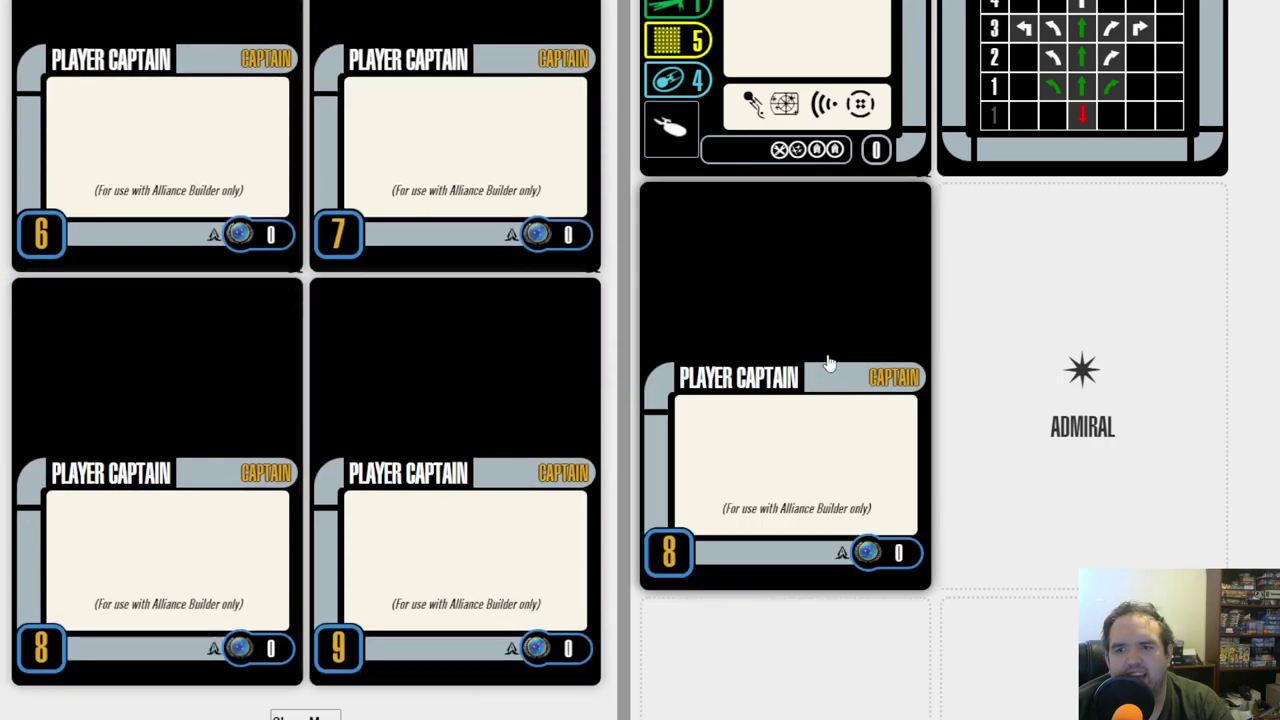
scroll(811, 290, "up", 3)
scroll(809, 289, "down", 2)
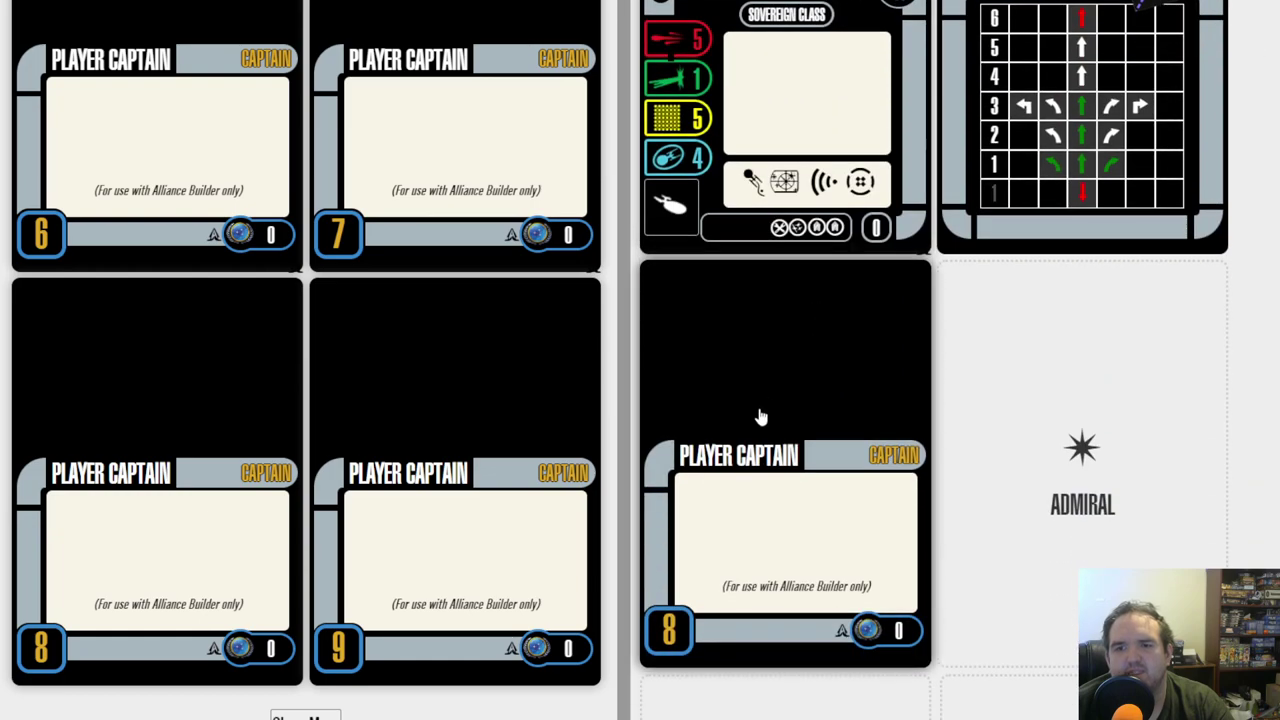
left_click_drag(234, 389, 871, 394)
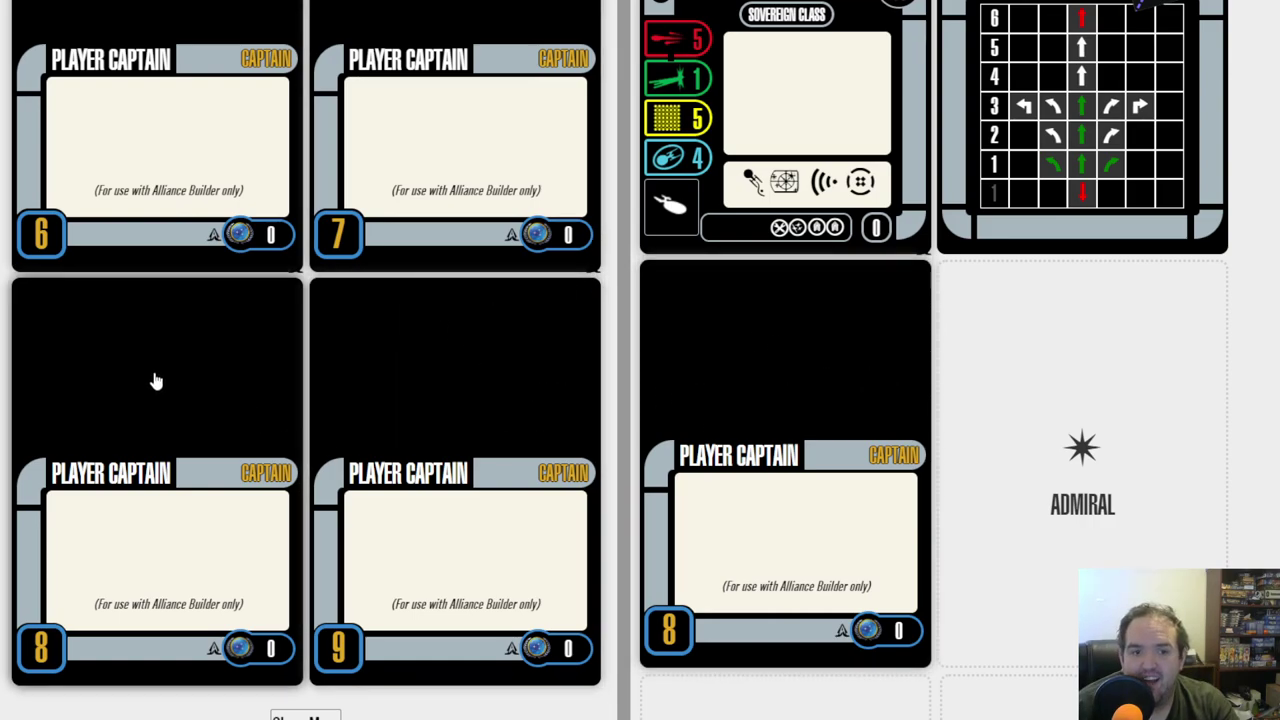
scroll(260, 226, "up", 3)
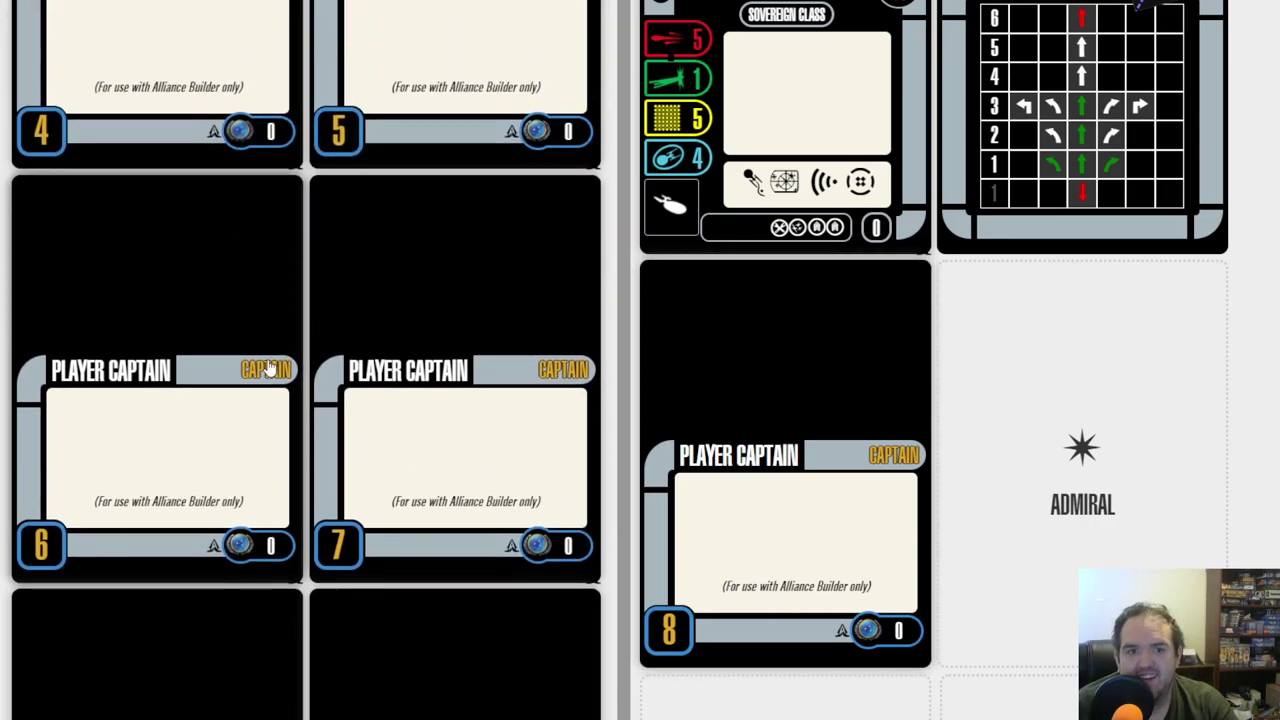
scroll(588, 356, "up", 2)
scroll(491, 326, "up", 2)
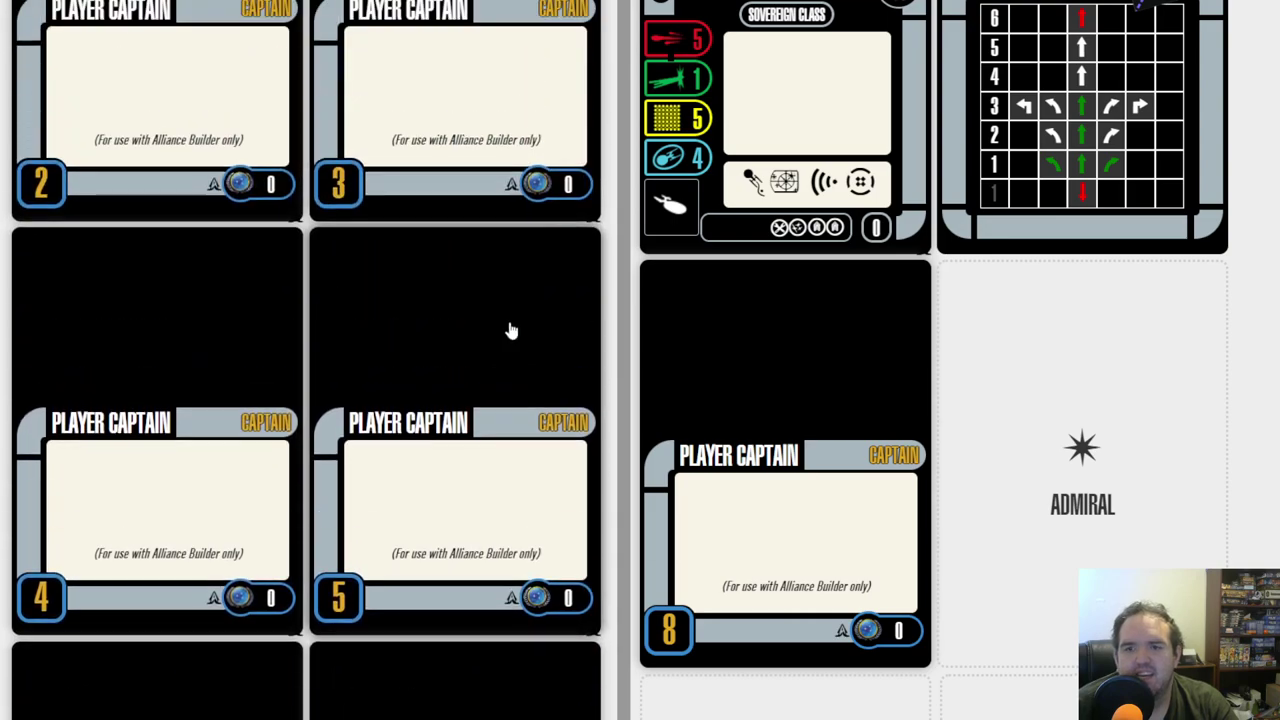
scroll(446, 331, "up", 3)
scroll(437, 310, "up", 1)
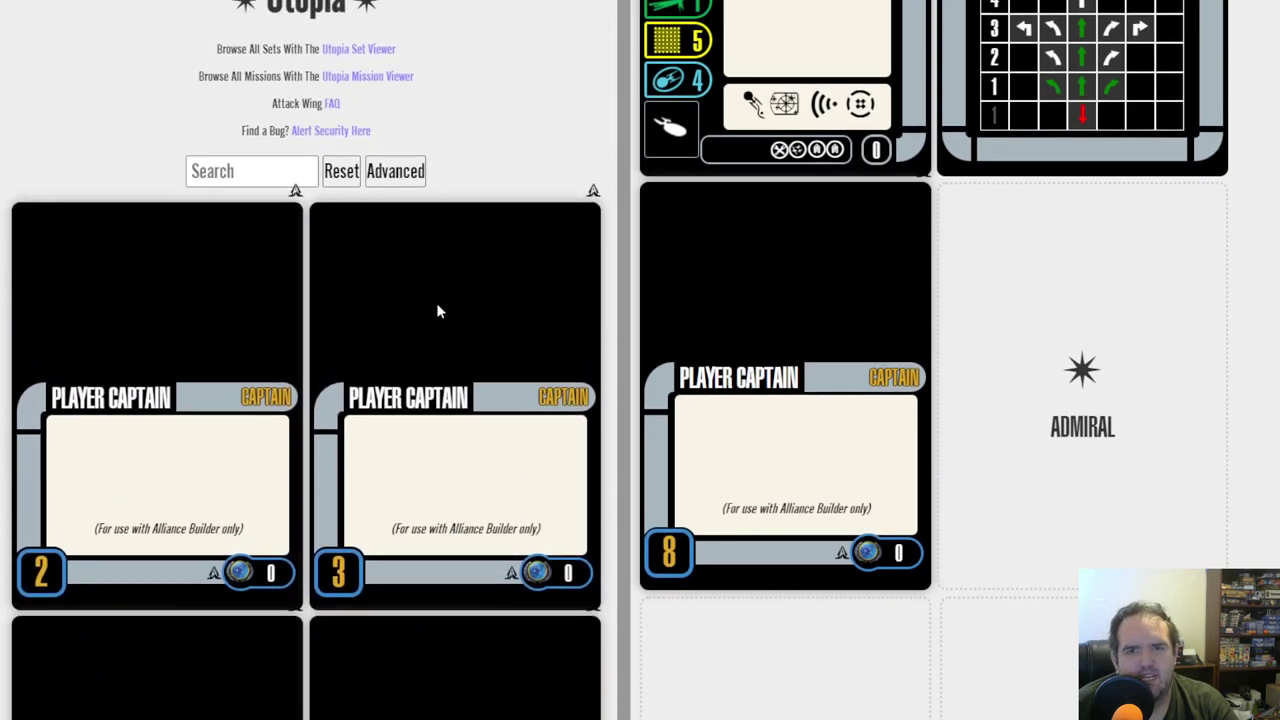
Step: Filter the search to Federation Admiral cards
left_click(392, 172)
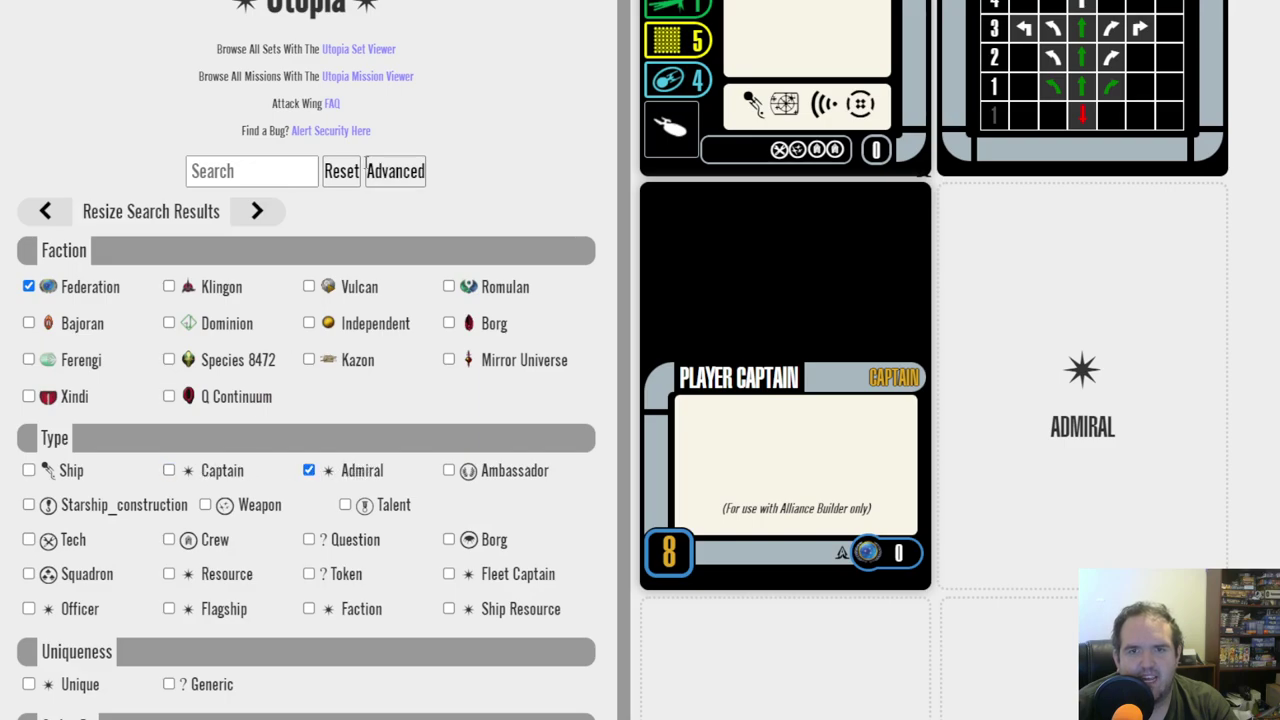
left_click(382, 177)
scroll(166, 416, "down", 1)
scroll(360, 405, "down", 2)
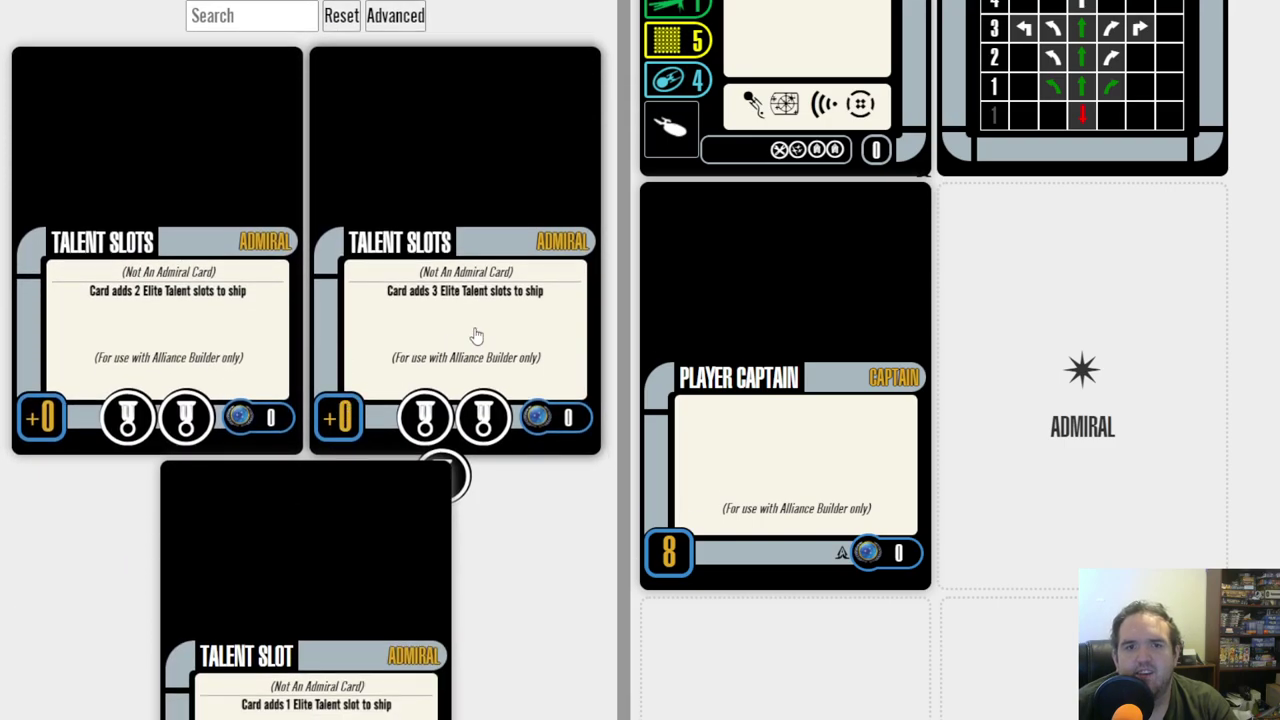
scroll(476, 340, "down", 2)
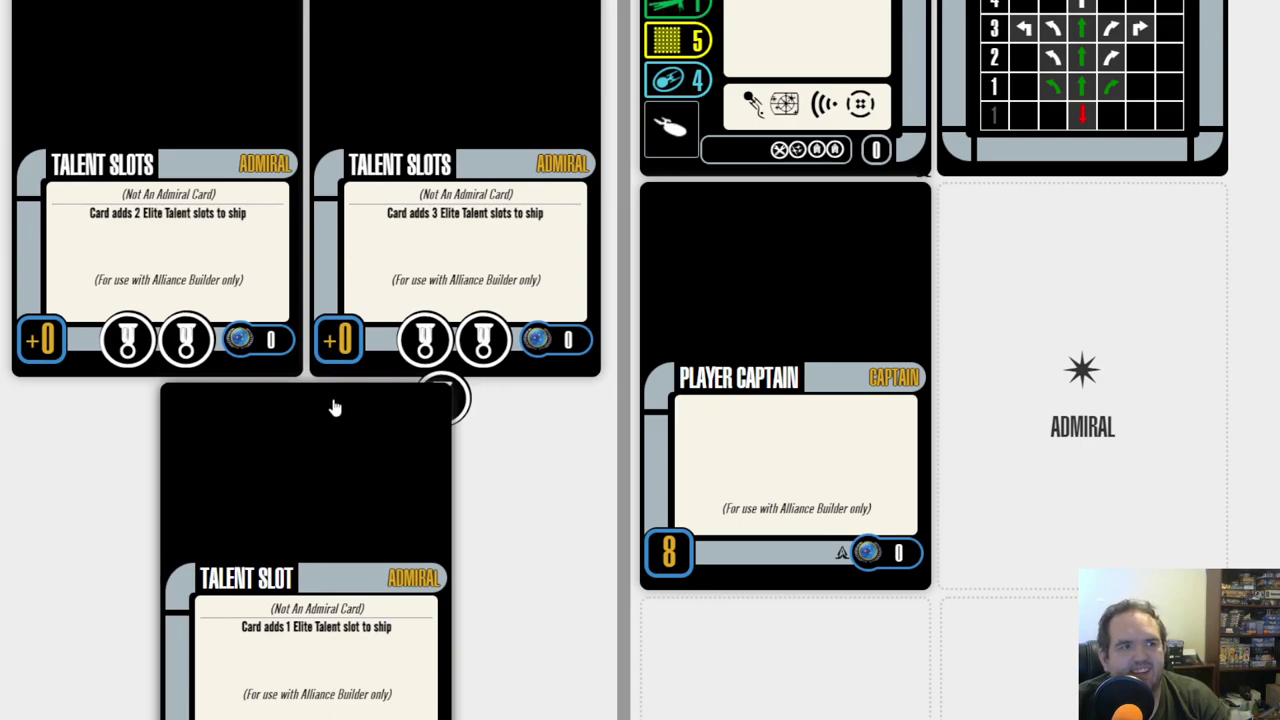
scroll(369, 437, "down", 3)
scroll(383, 420, "up", 2)
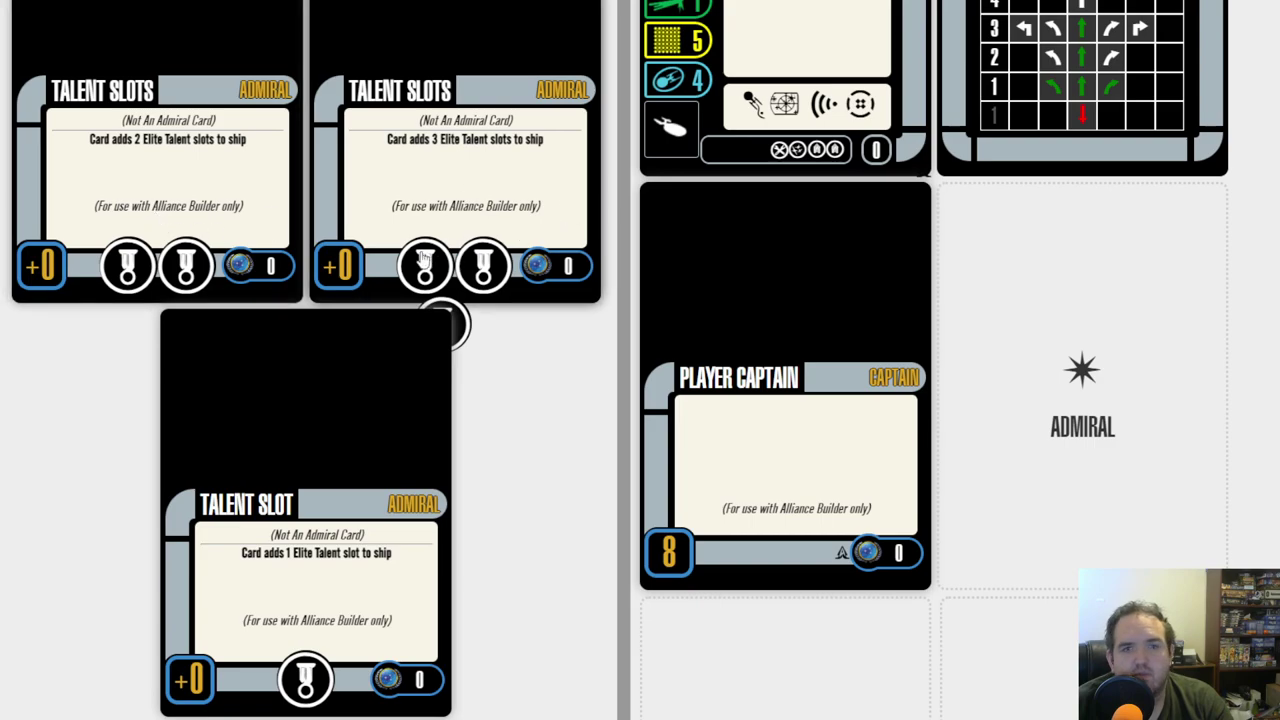
Step: Place the three-slot Talent Slots card in the Sovereign's Admiral slot
left_click(1112, 418)
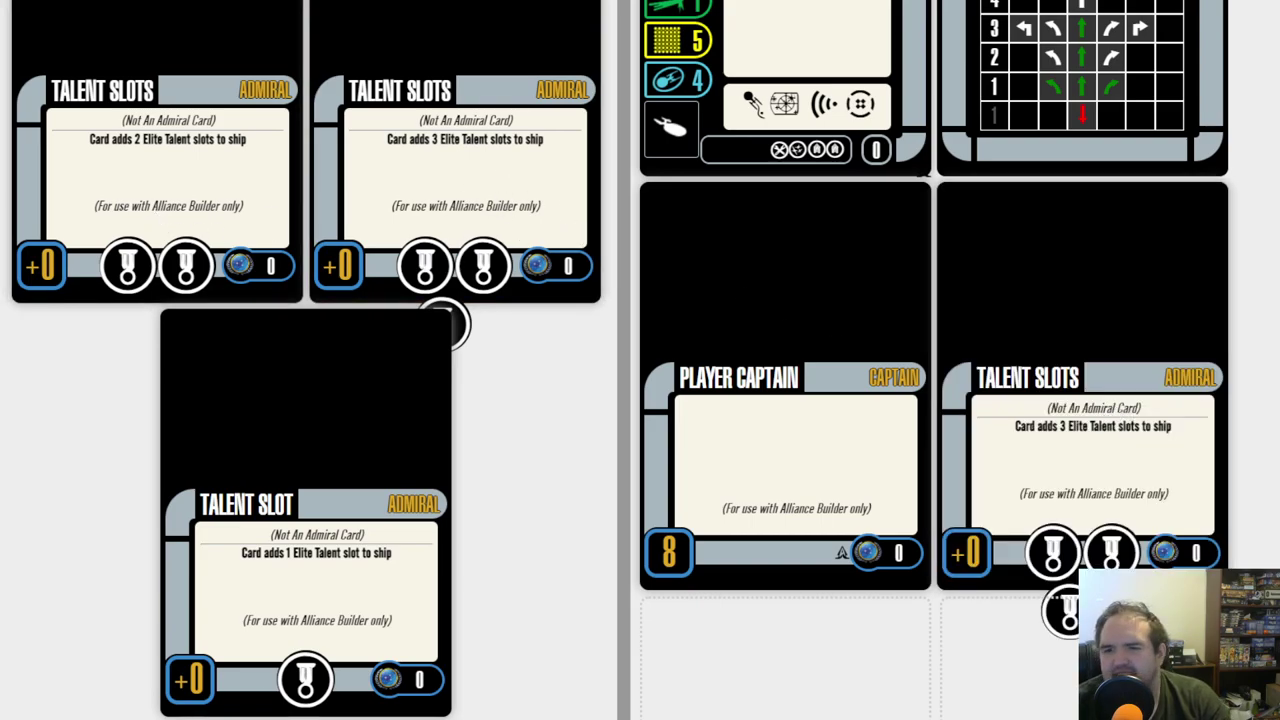
scroll(935, 400, "down", 3)
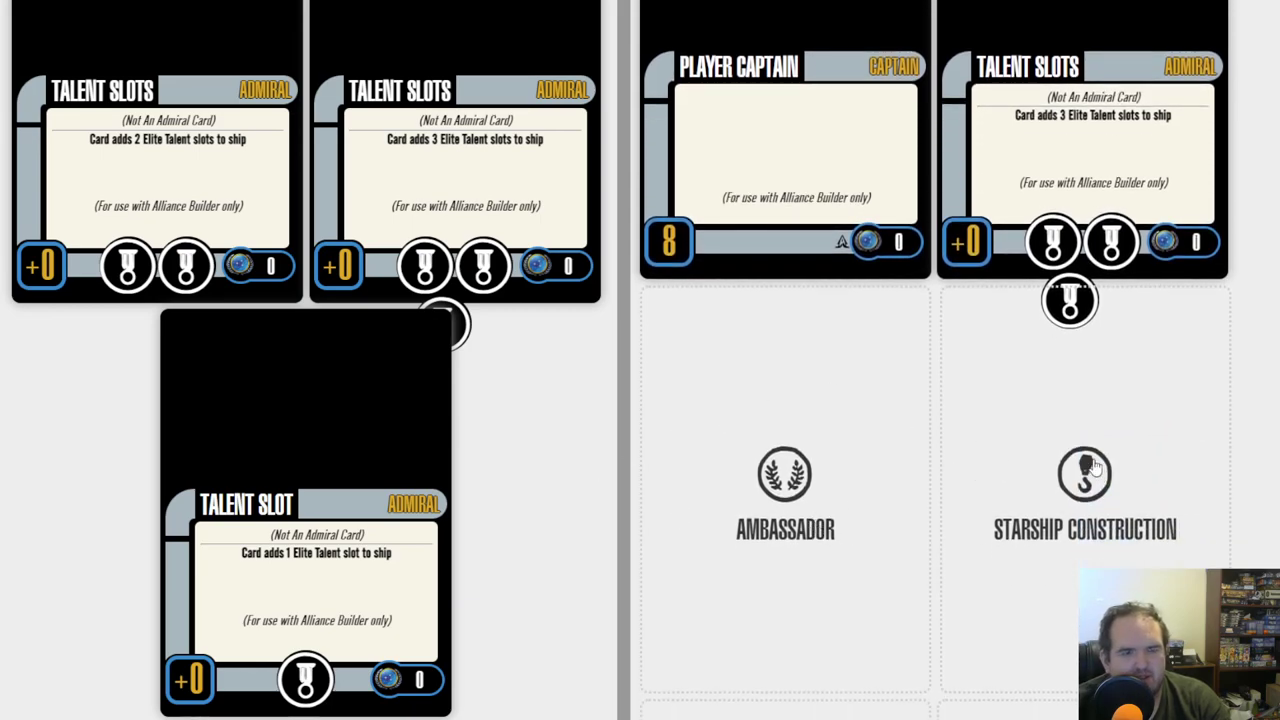
scroll(1026, 463, "down", 2)
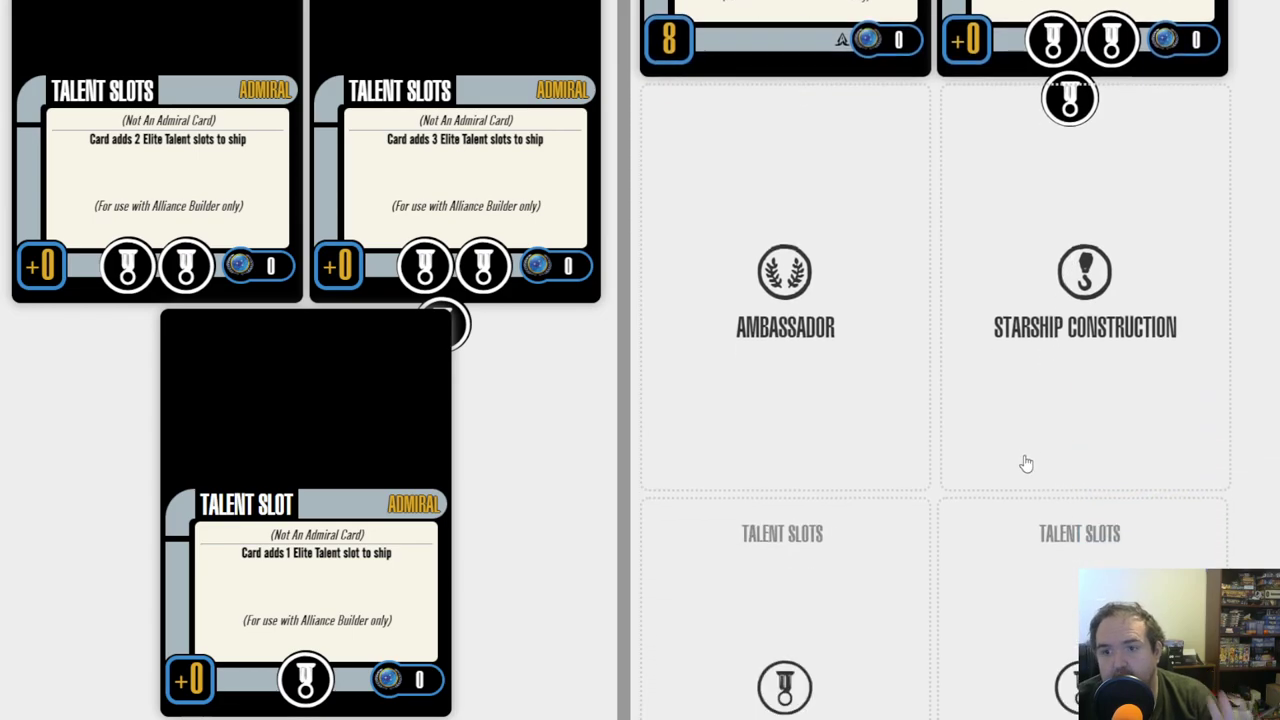
scroll(1026, 463, "down", 2)
Step: Add the Coordinated Assault and Calculating elite talents to the Talent Slots card
scroll(1023, 474, "down", 2)
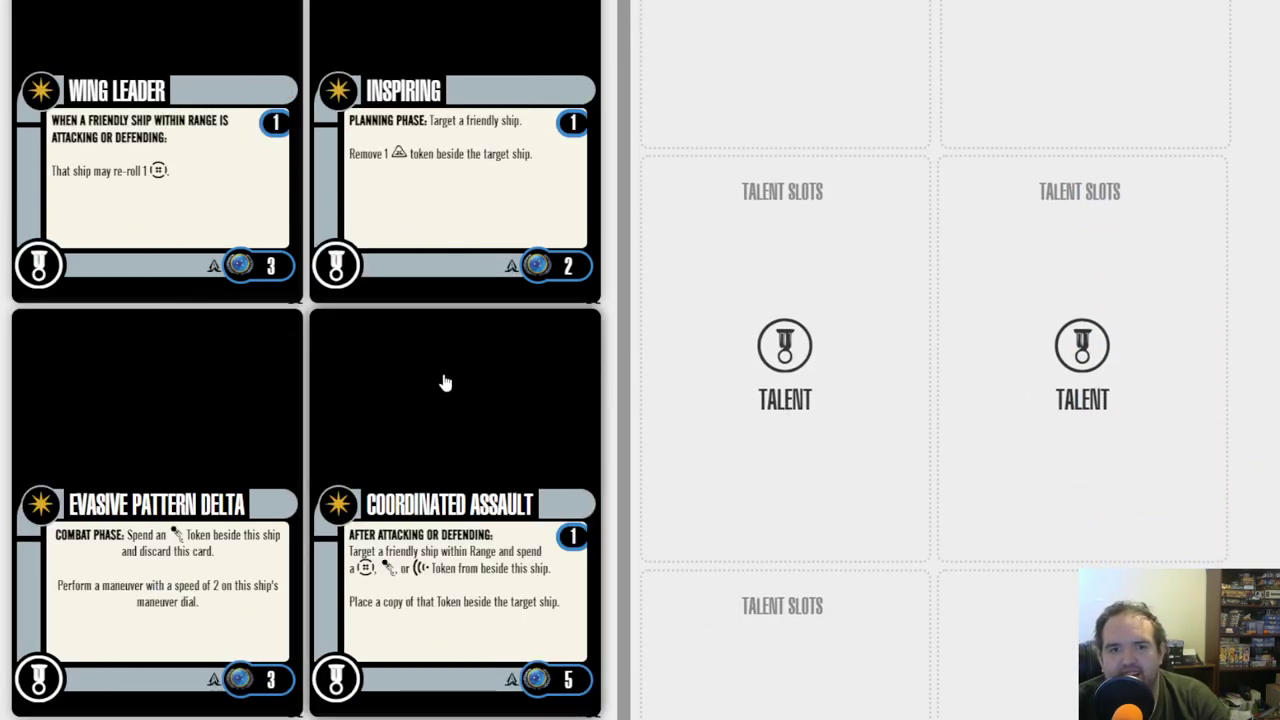
scroll(446, 383, "down", 2)
scroll(355, 355, "down", 4)
scroll(343, 366, "up", 2)
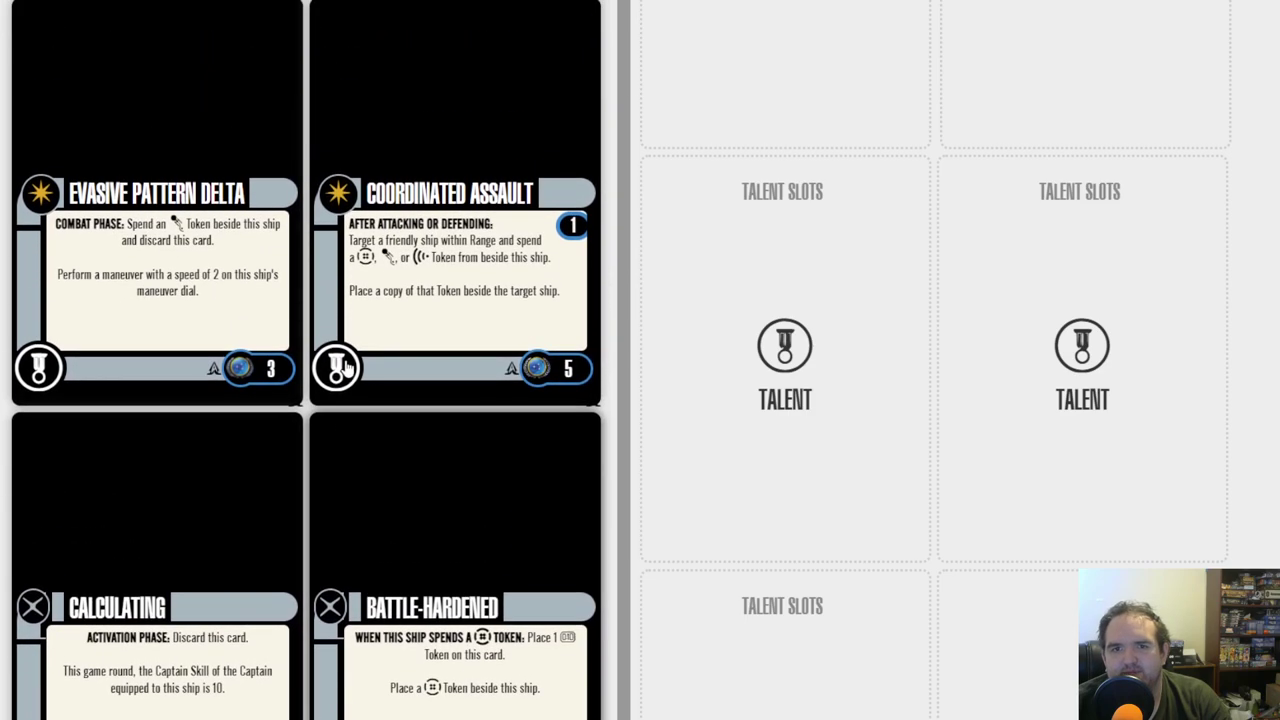
left_click_drag(343, 366, 812, 405)
scroll(340, 428, "down", 1)
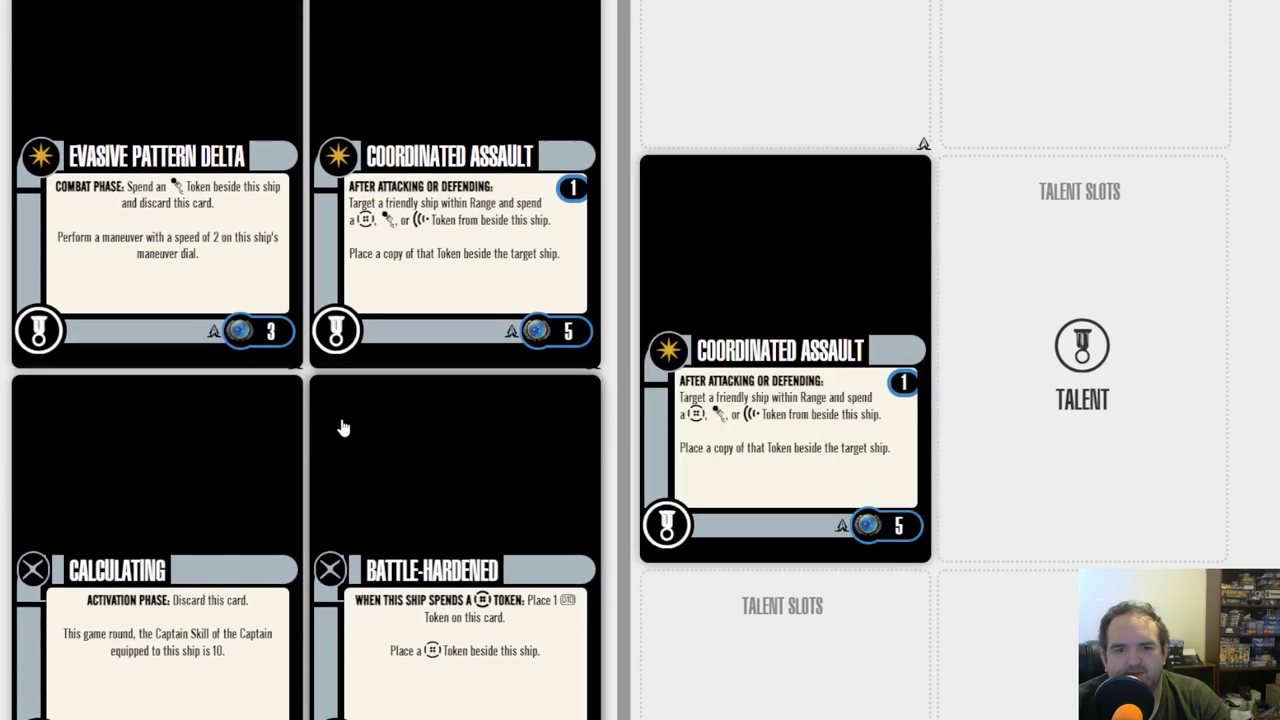
scroll(340, 428, "down", 3)
left_click_drag(183, 380, 1143, 443)
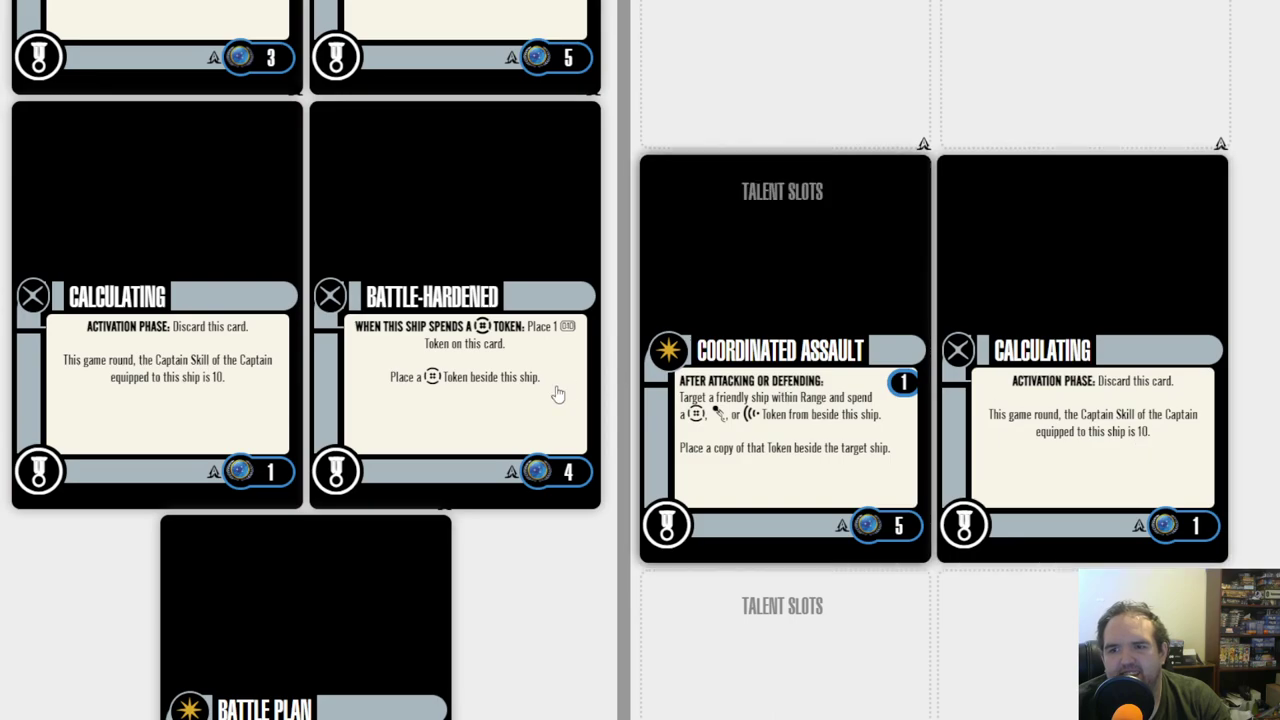
Step: Try Battle Plan in the last talent slot, remove it, and place Inspiring there instead
scroll(266, 414, "down", 2)
scroll(392, 392, "down", 2)
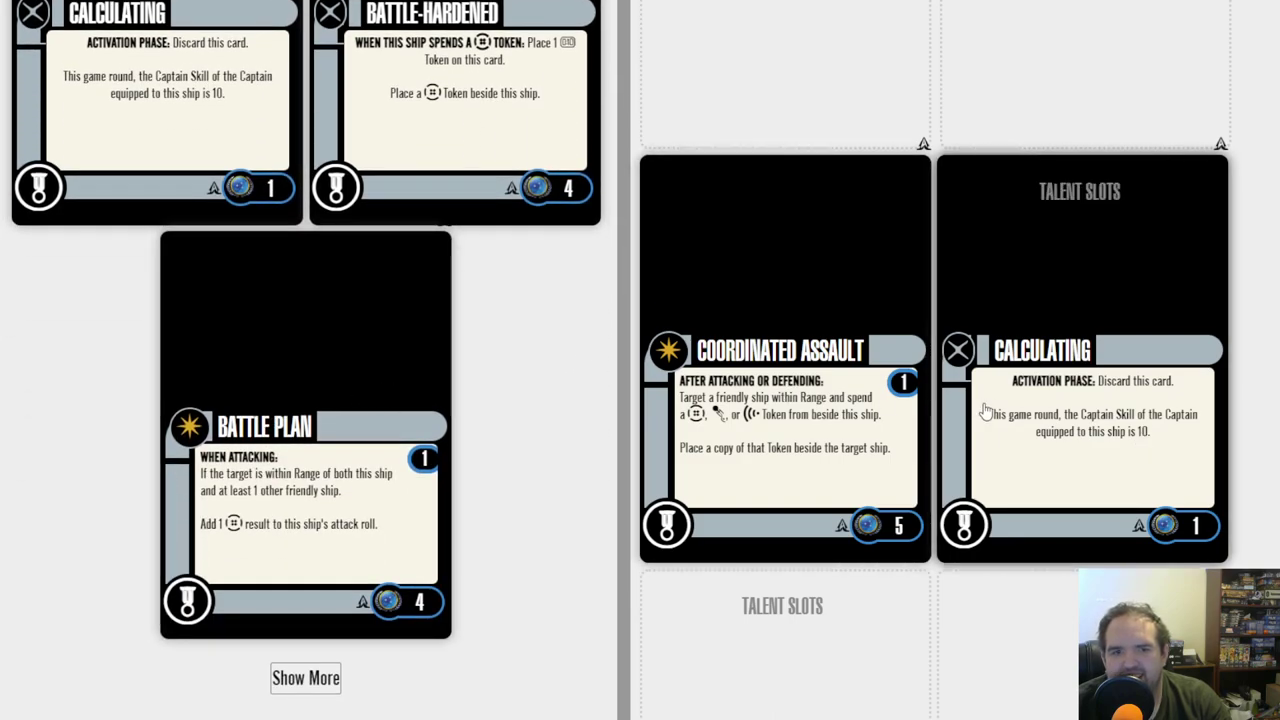
scroll(977, 410, "down", 1)
scroll(643, 406, "down", 3)
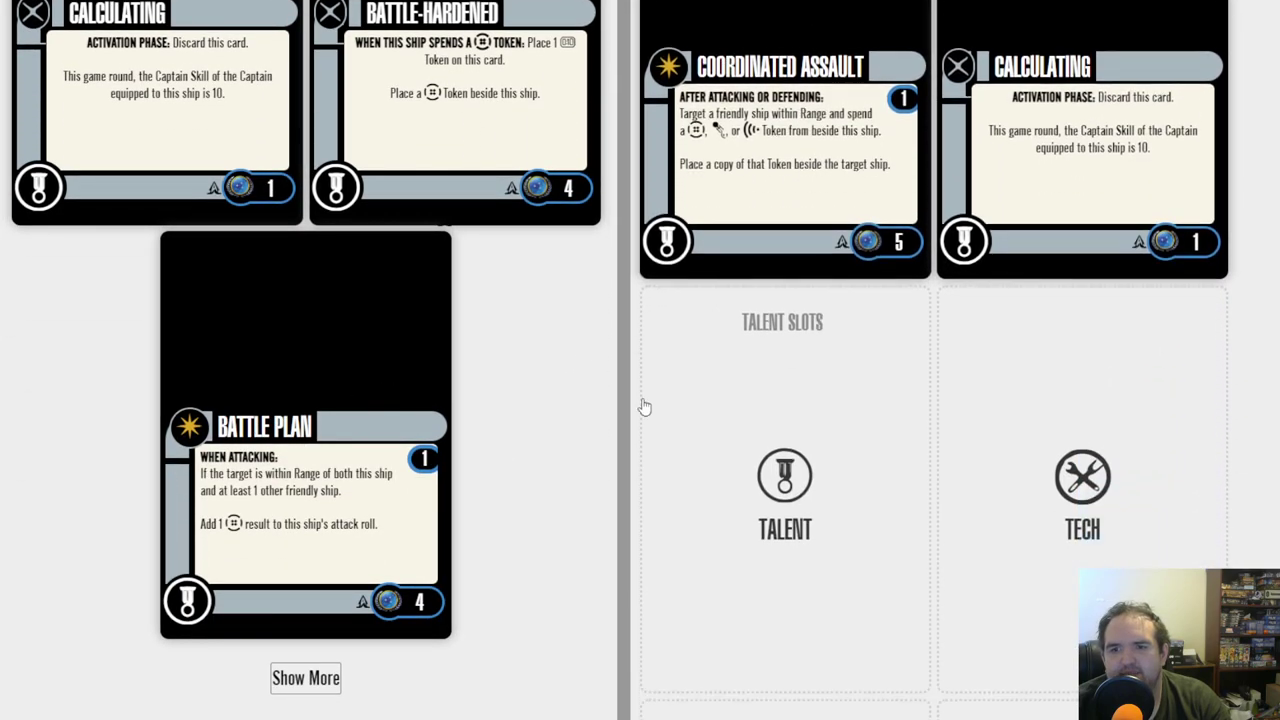
left_click_drag(329, 409, 840, 428)
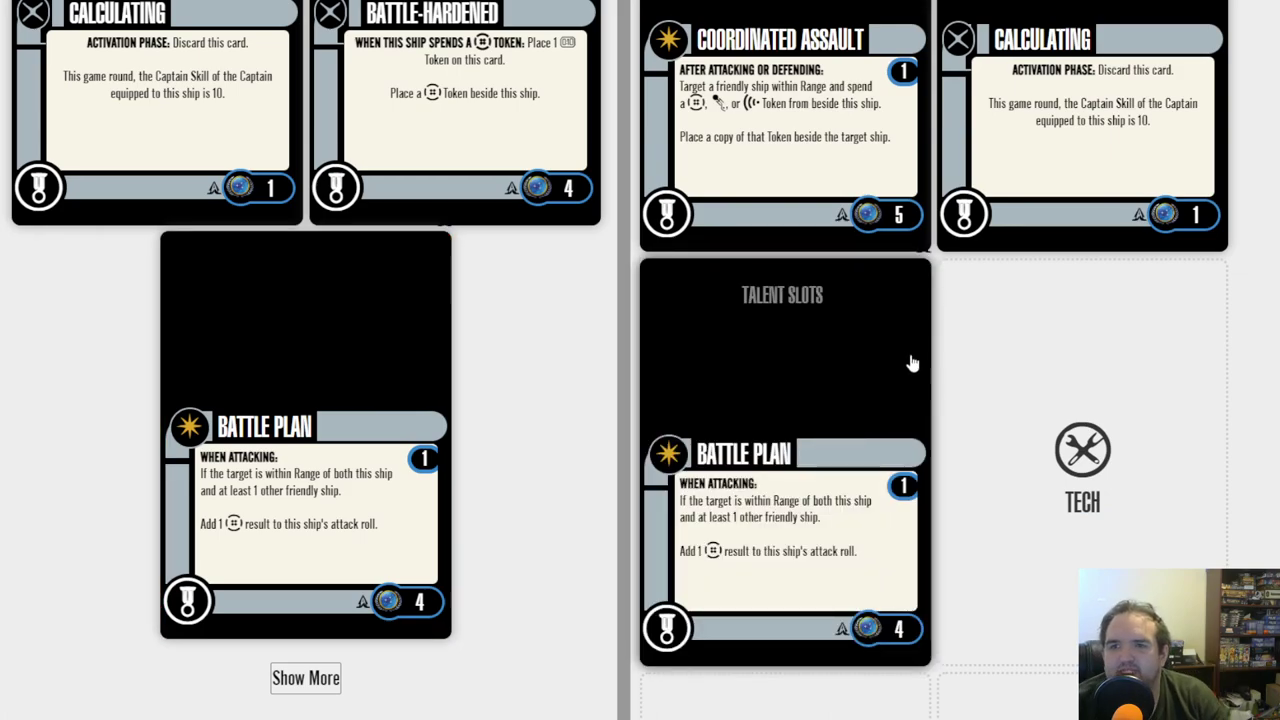
scroll(314, 366, "up", 5)
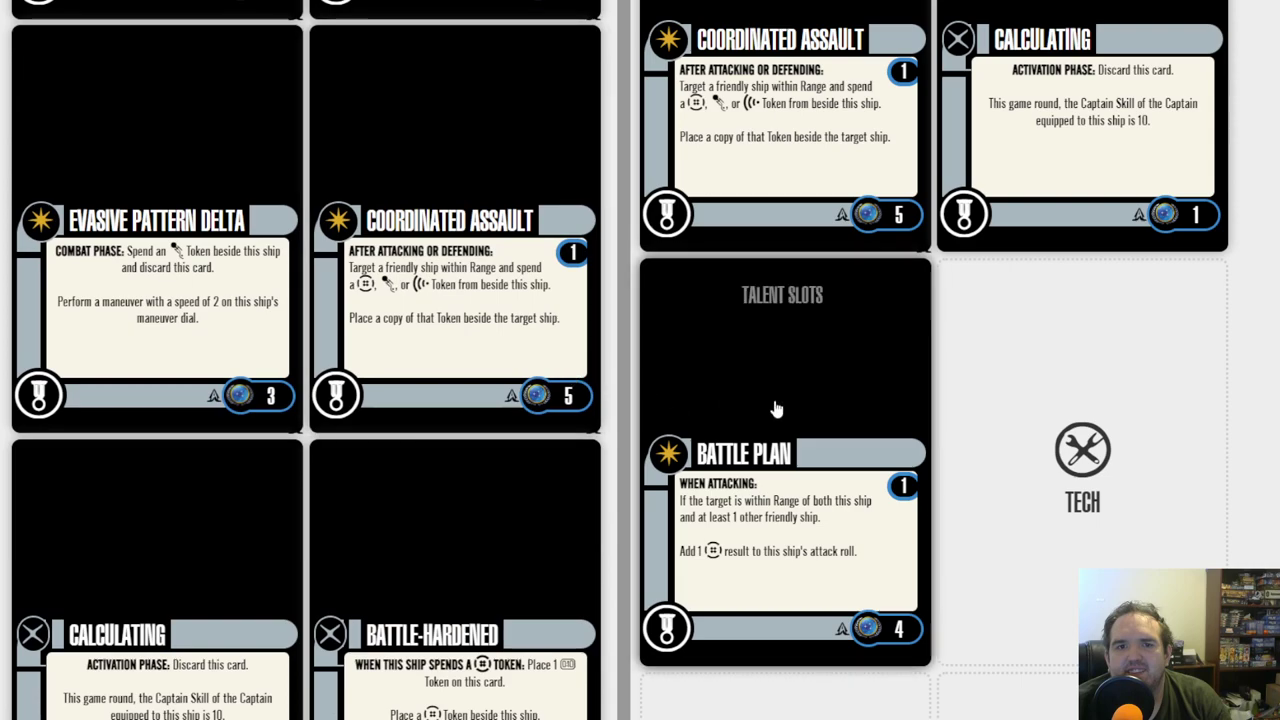
left_click_drag(744, 408, 214, 286)
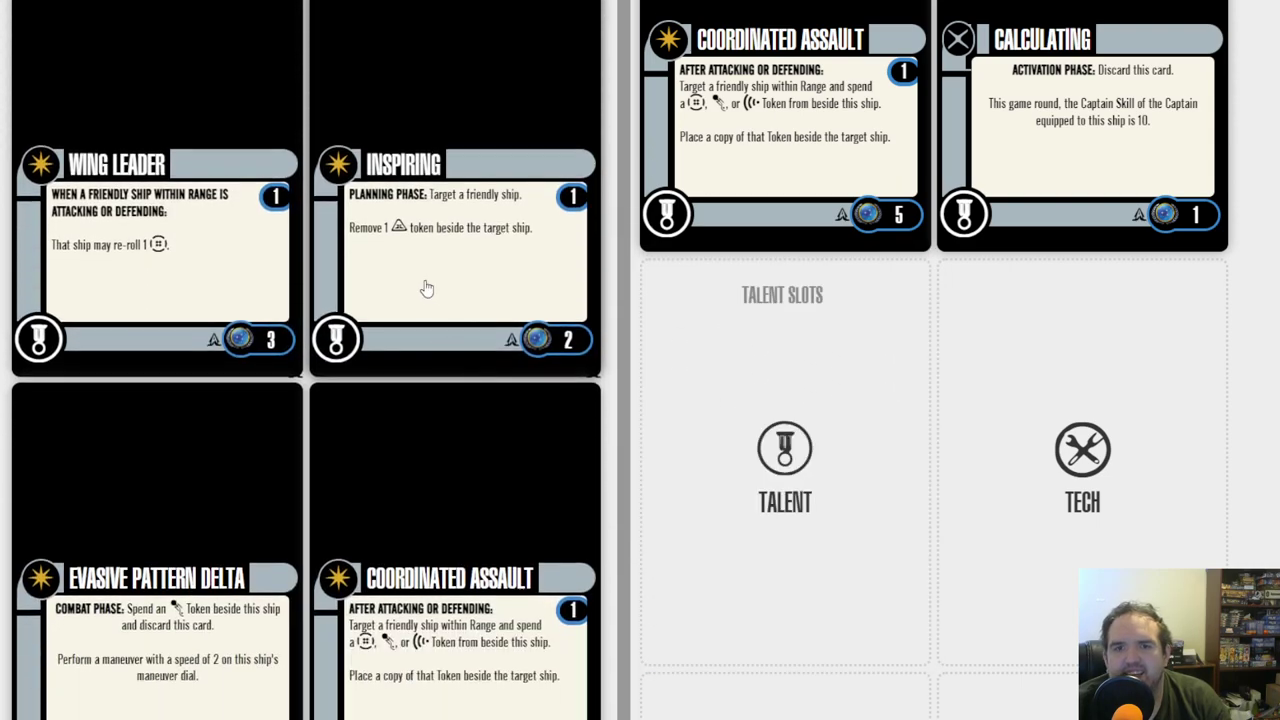
left_click_drag(423, 286, 900, 522)
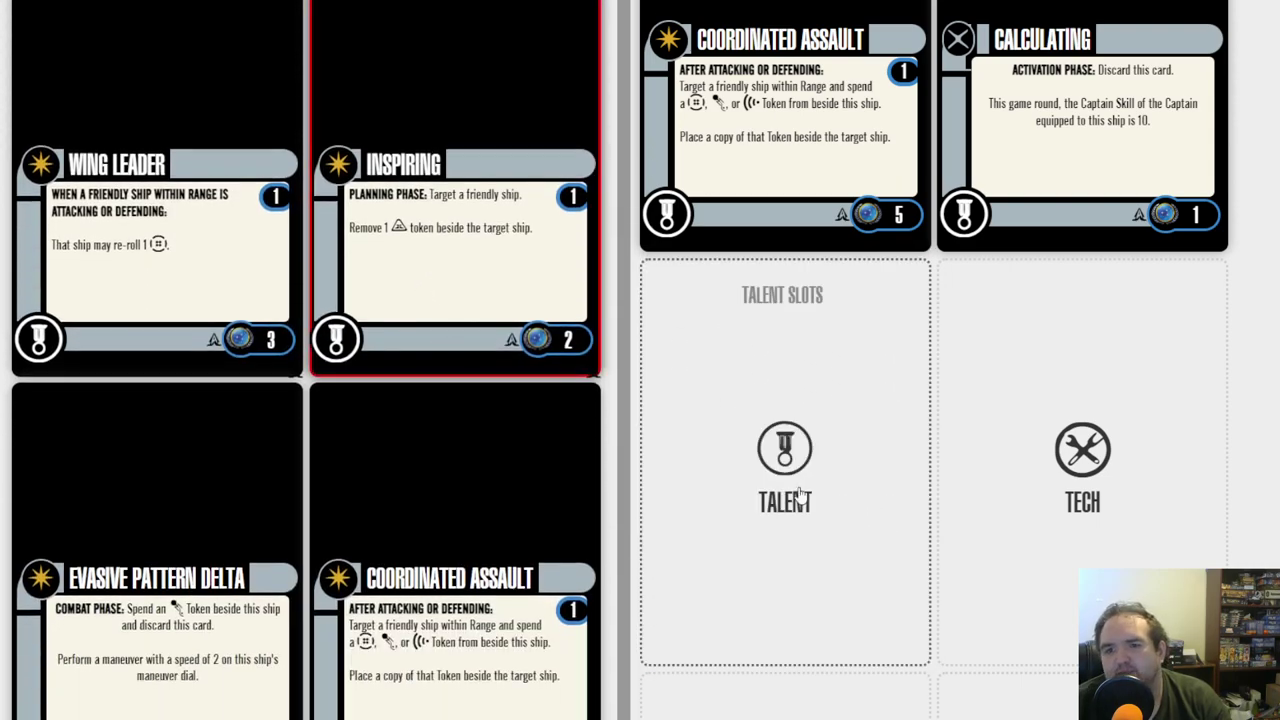
left_click_drag(800, 492, 984, 488)
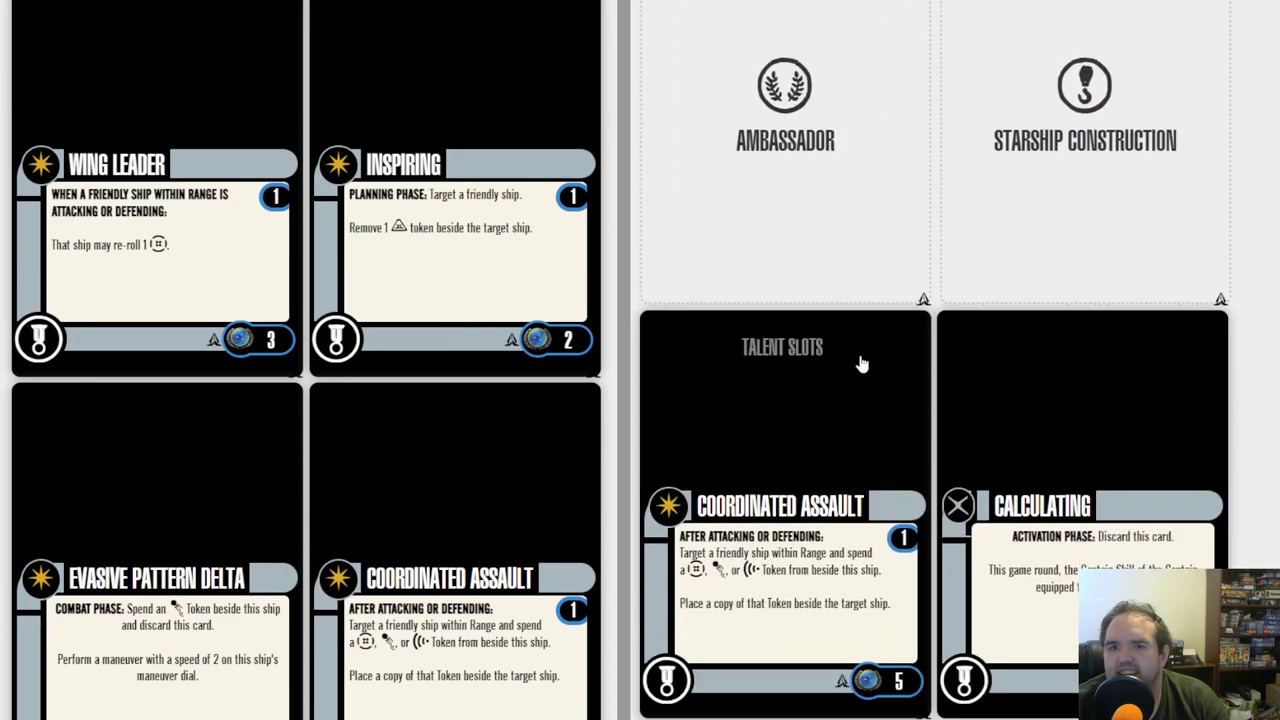
Step: Add Reinforced Shielding to the Sovereign's tech slot
scroll(862, 364, "down", 3)
scroll(1078, 344, "down", 2)
left_click(1076, 325)
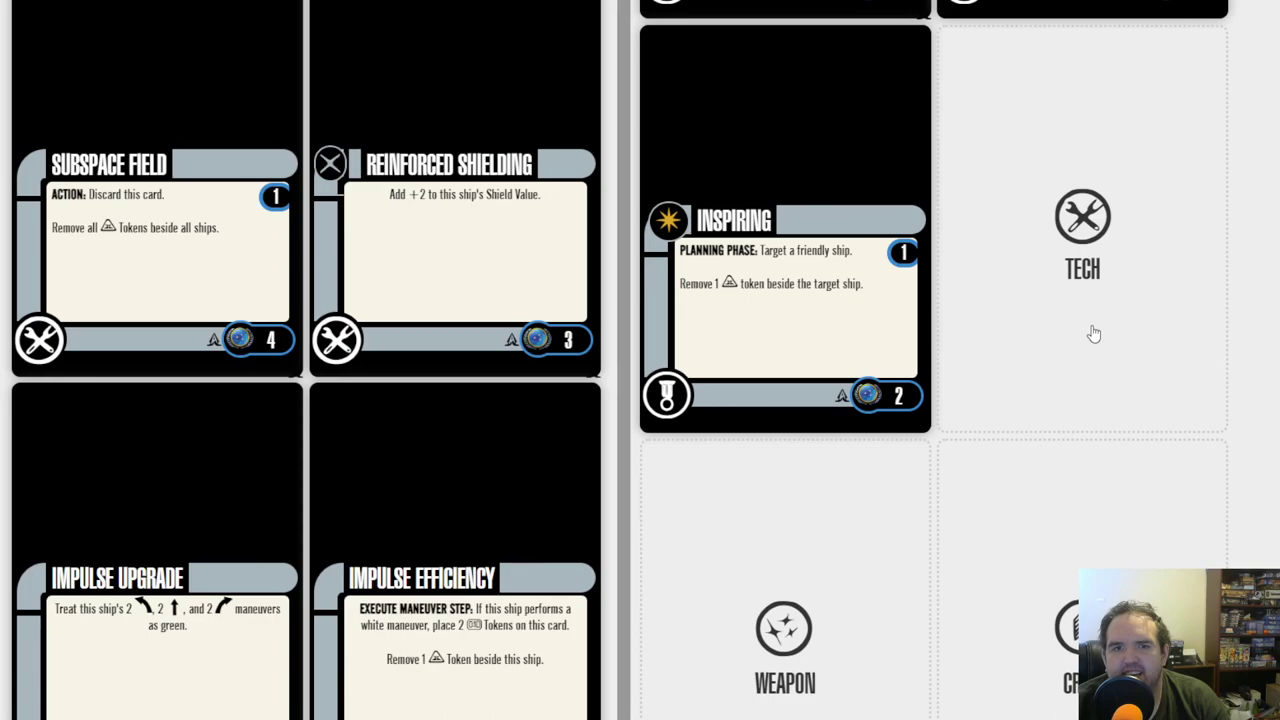
scroll(160, 420, "down", 3)
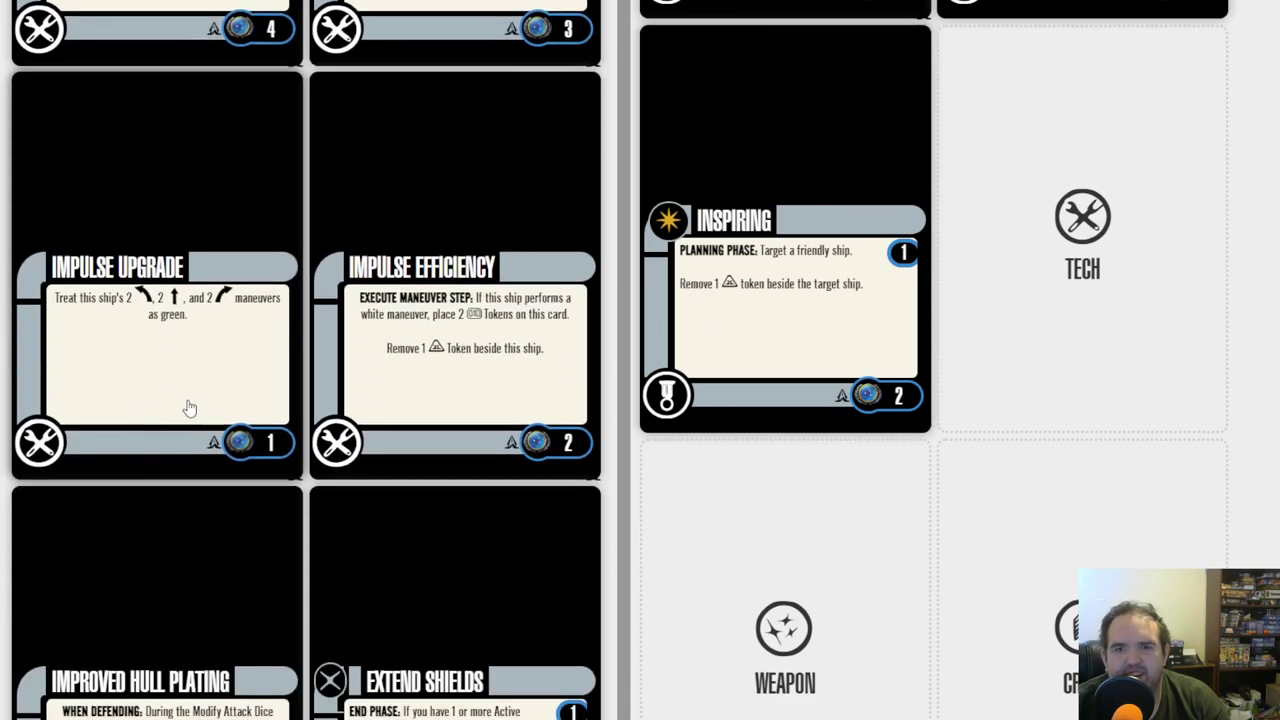
scroll(200, 405, "down", 2)
scroll(230, 390, "down", 2)
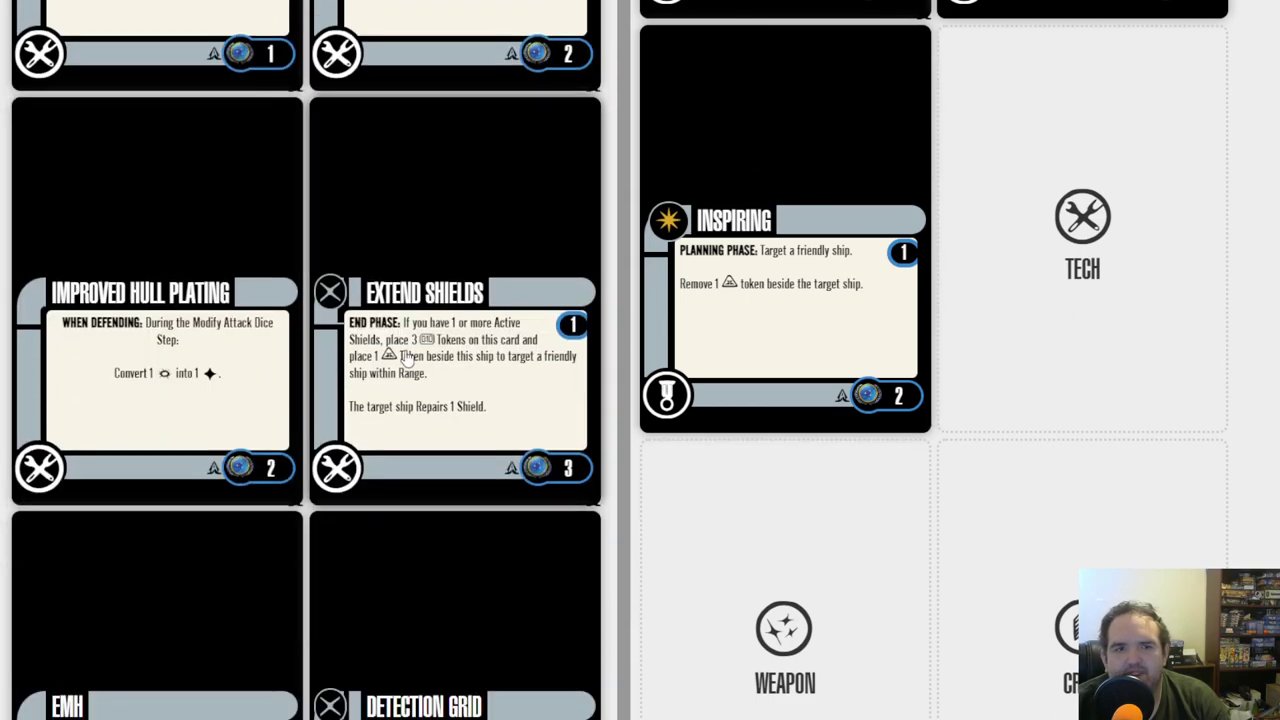
scroll(395, 358, "down", 3)
scroll(214, 351, "up", 1)
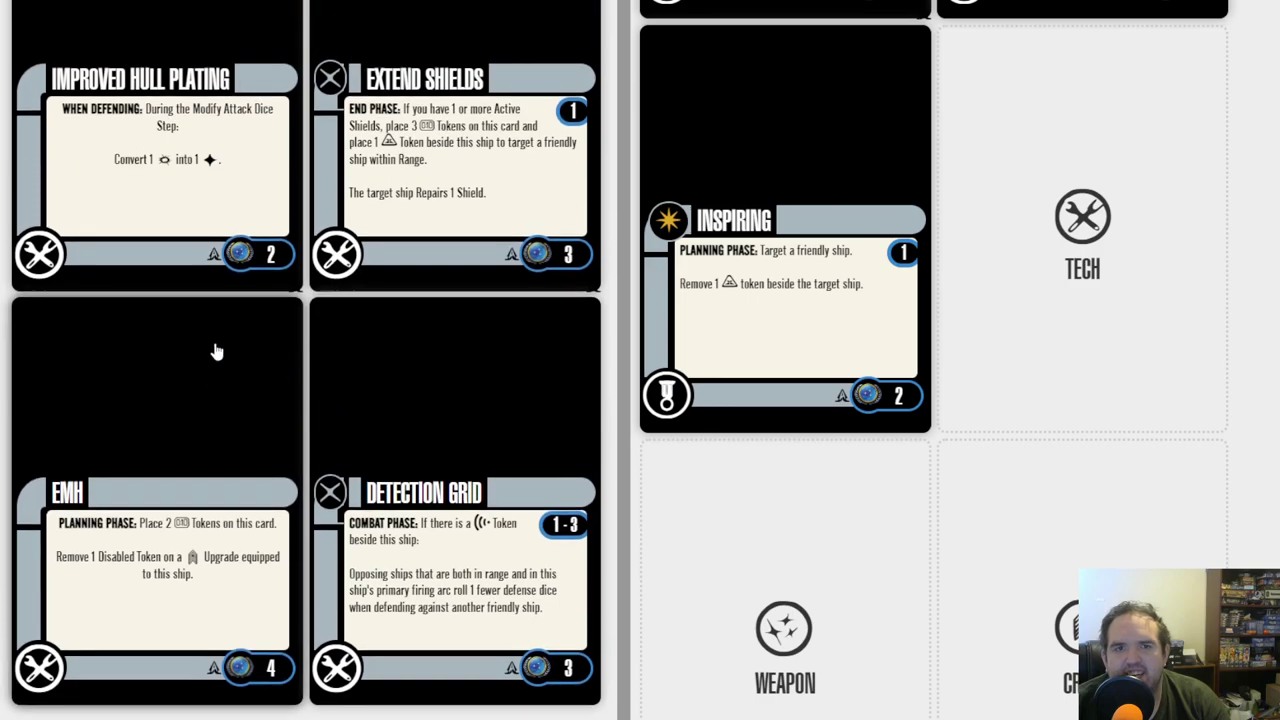
scroll(230, 360, "up", 3)
scroll(363, 358, "up", 4)
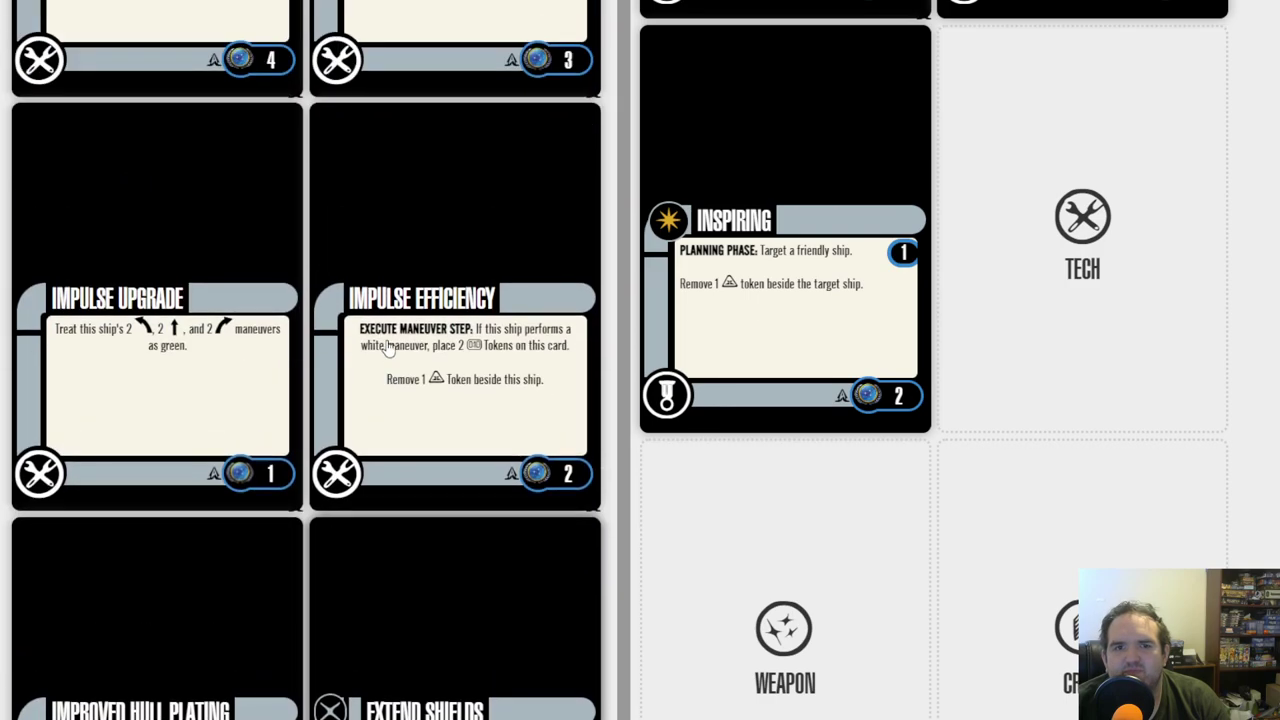
scroll(377, 349, "up", 2)
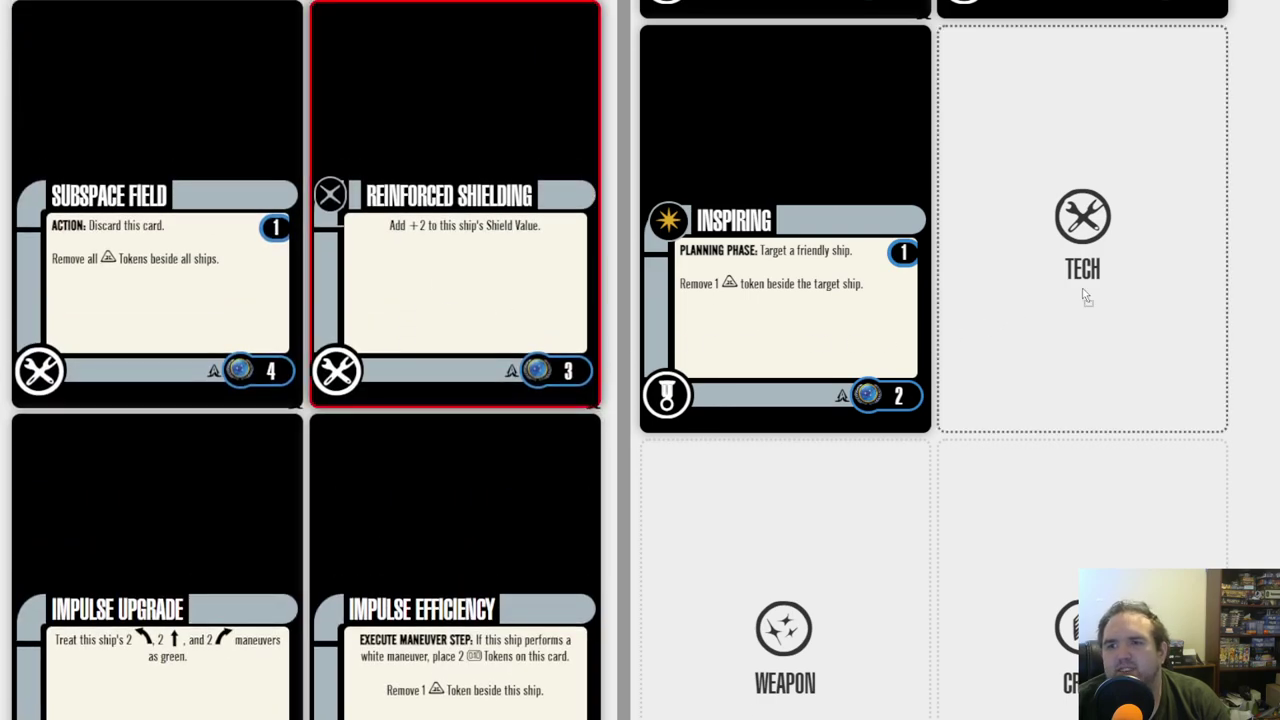
left_click_drag(446, 291, 1080, 295)
Step: Equip Quantum Torpedoes in the Sovereign's weapon slot, bringing the fleet to 17 SP
scroll(893, 343, "up", 1)
scroll(893, 343, "up", 4)
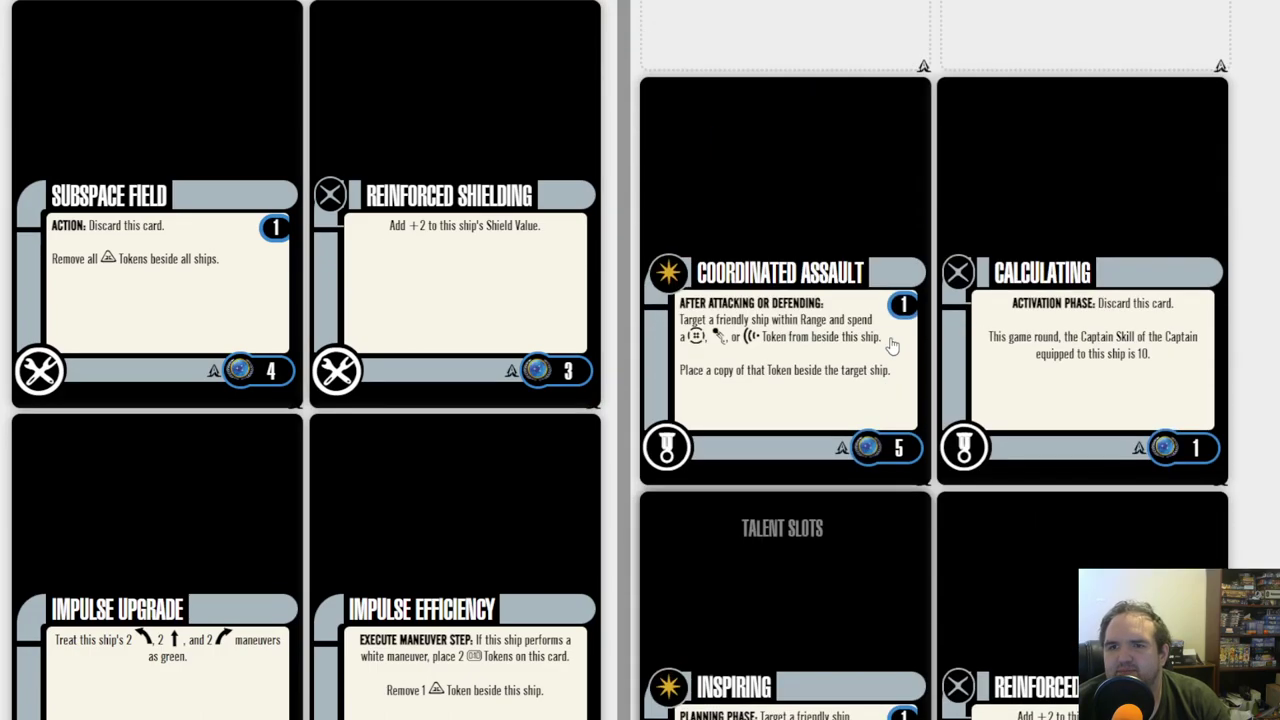
scroll(893, 343, "up", 5)
scroll(893, 343, "up", 5)
scroll(893, 343, "up", 3)
scroll(893, 343, "down", 5)
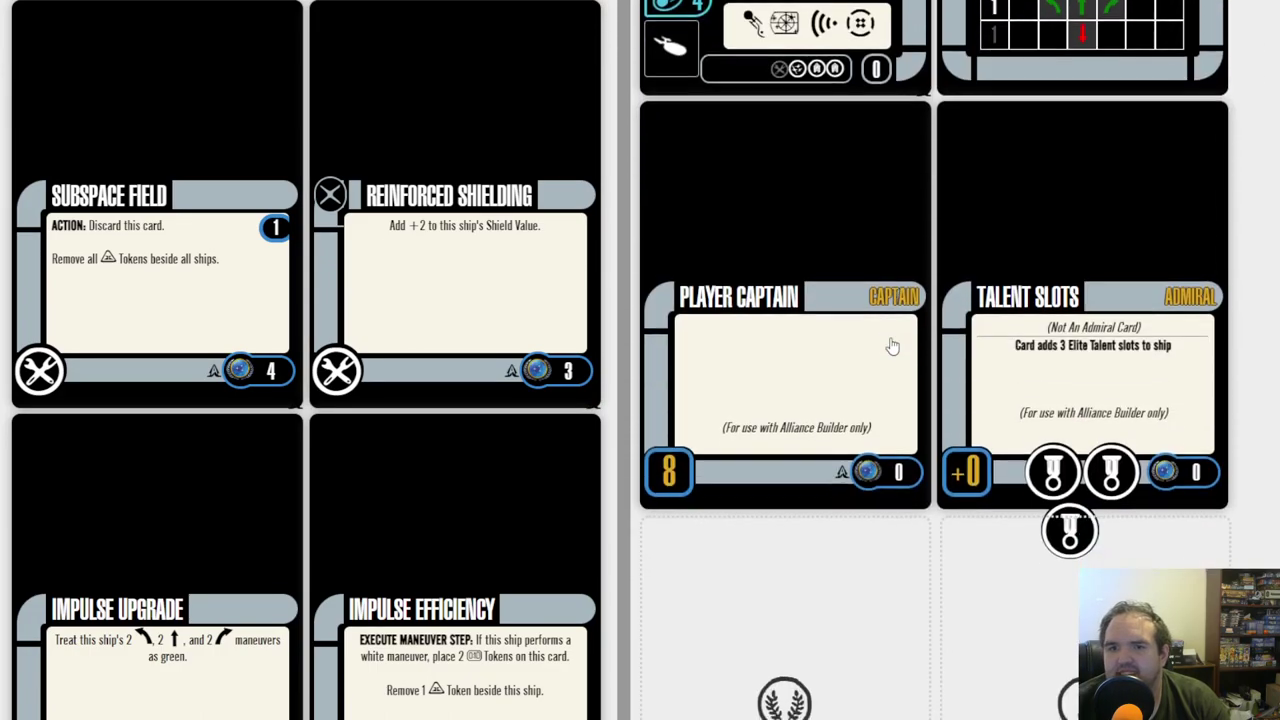
scroll(889, 346, "down", 5)
scroll(900, 355, "down", 5)
scroll(920, 366, "down", 5)
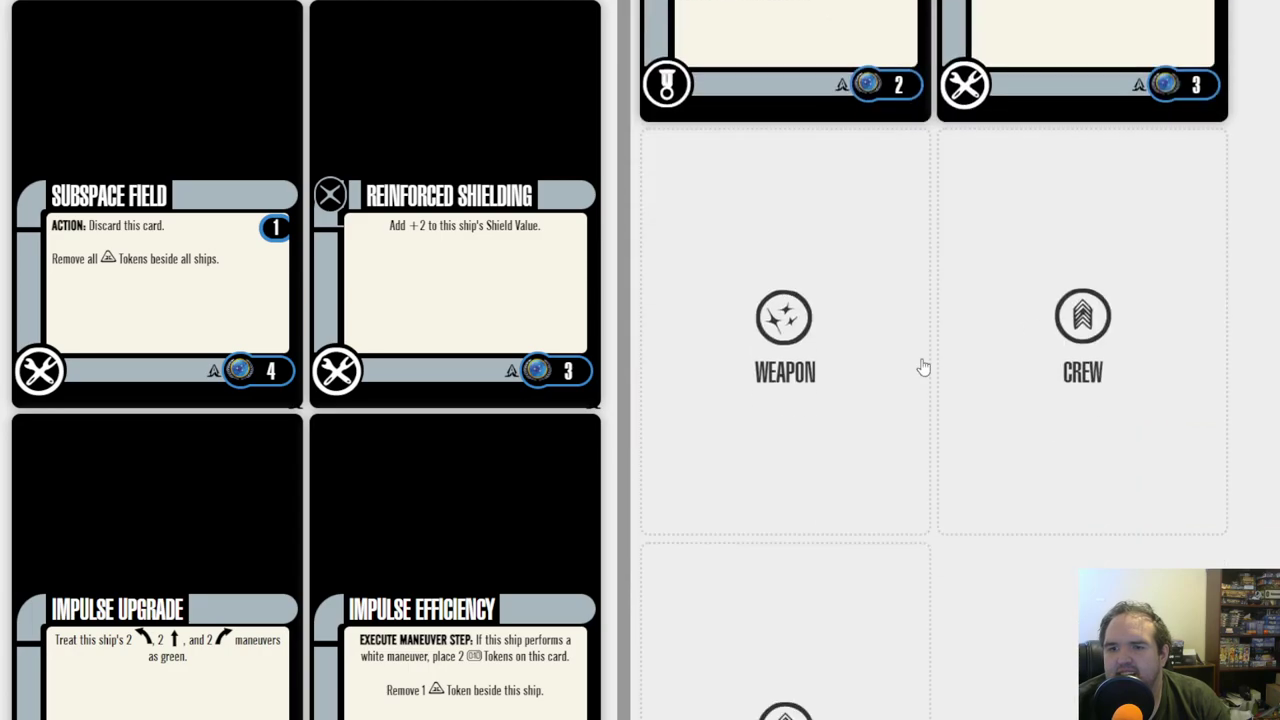
left_click(830, 375)
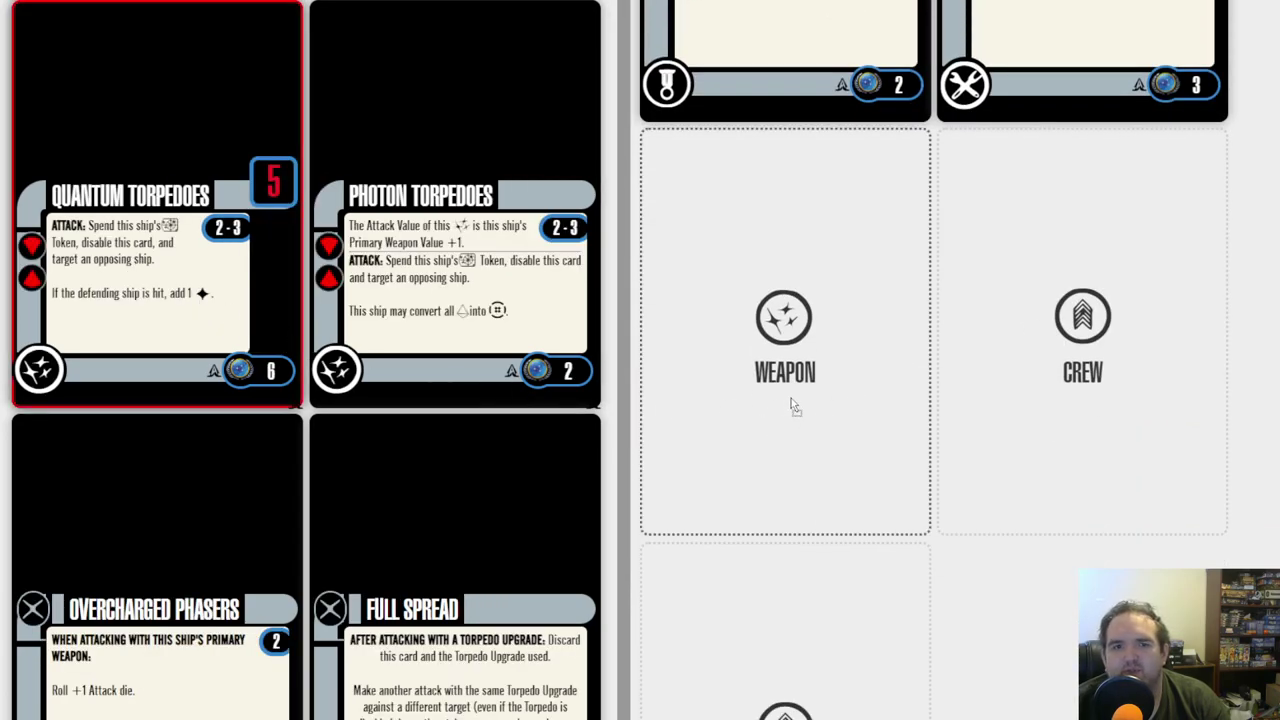
left_click_drag(791, 398, 791, 400)
scroll(954, 366, "up", 1)
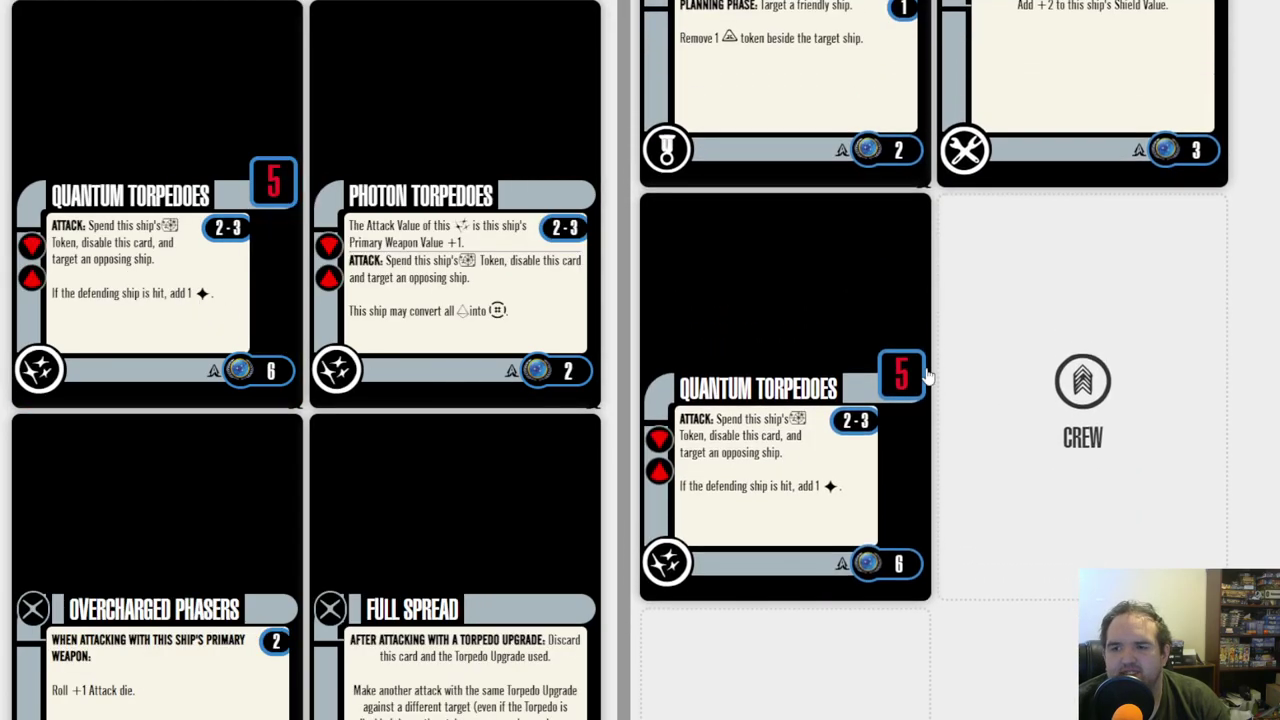
scroll(930, 370, "down", 4)
Step: List cards for the empty Crew slot, filtering to Federation Question-type cards
left_click(1089, 148)
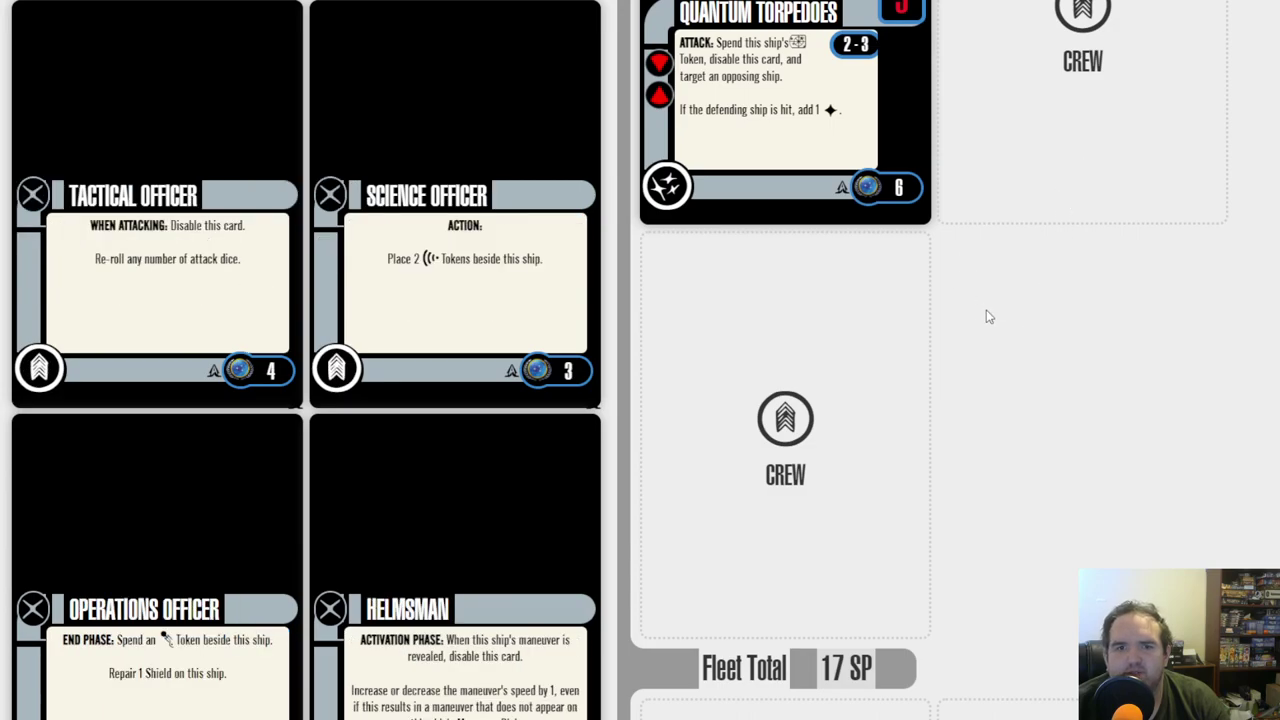
scroll(1004, 352, "up", 5)
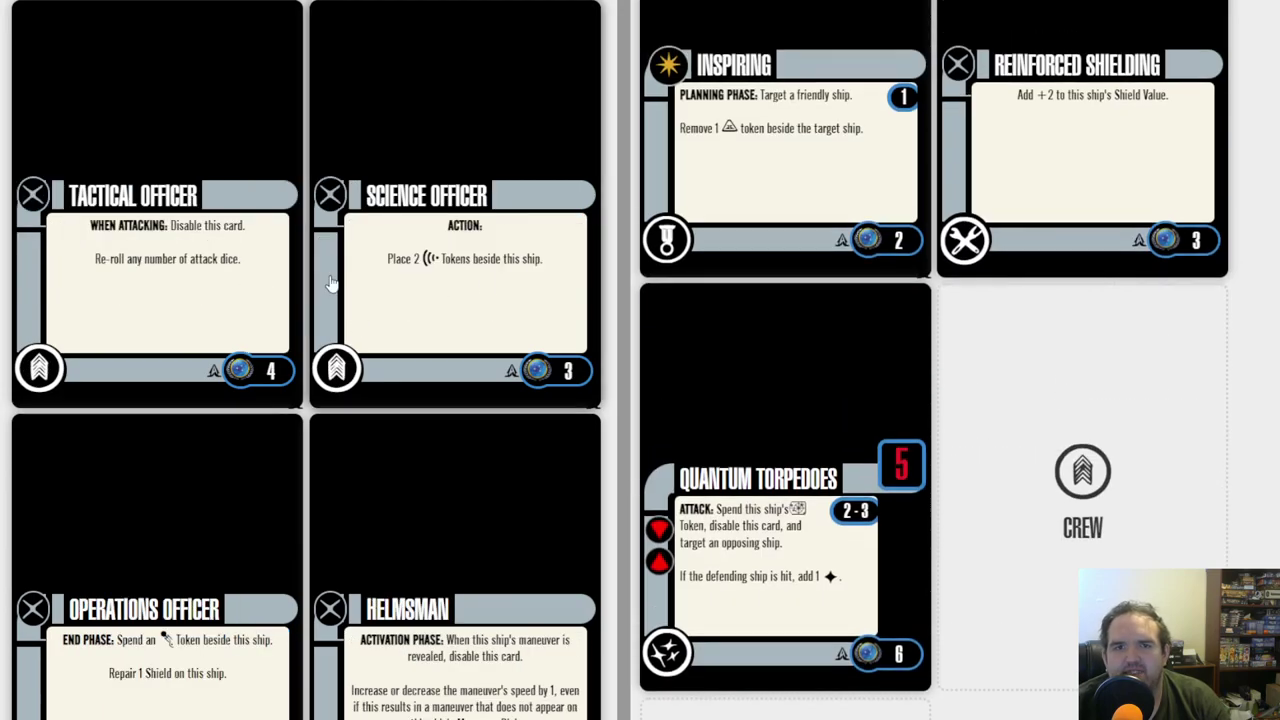
scroll(410, 60, "up", 1)
left_click(395, 46)
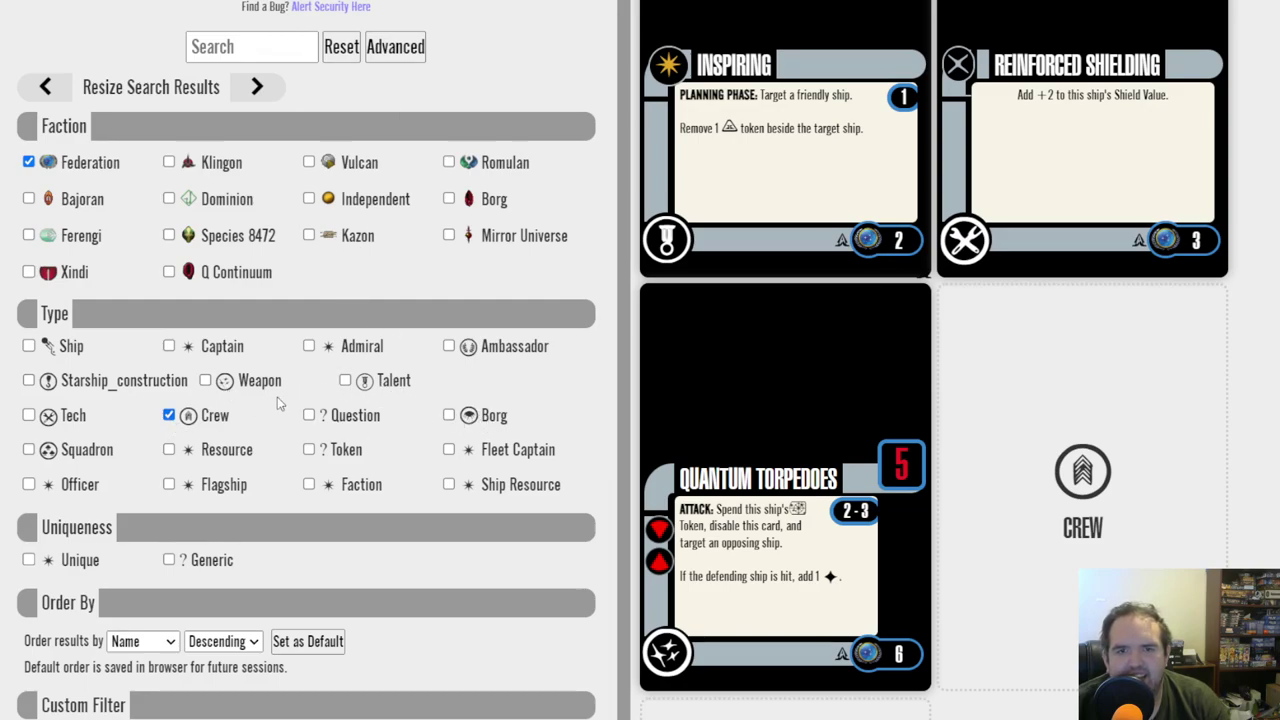
Step: Put the Upgrade Slots card into the Sovereign's crew slot, adding crew, weapon and tech slots
left_click(385, 48)
scroll(702, 424, "down", 4)
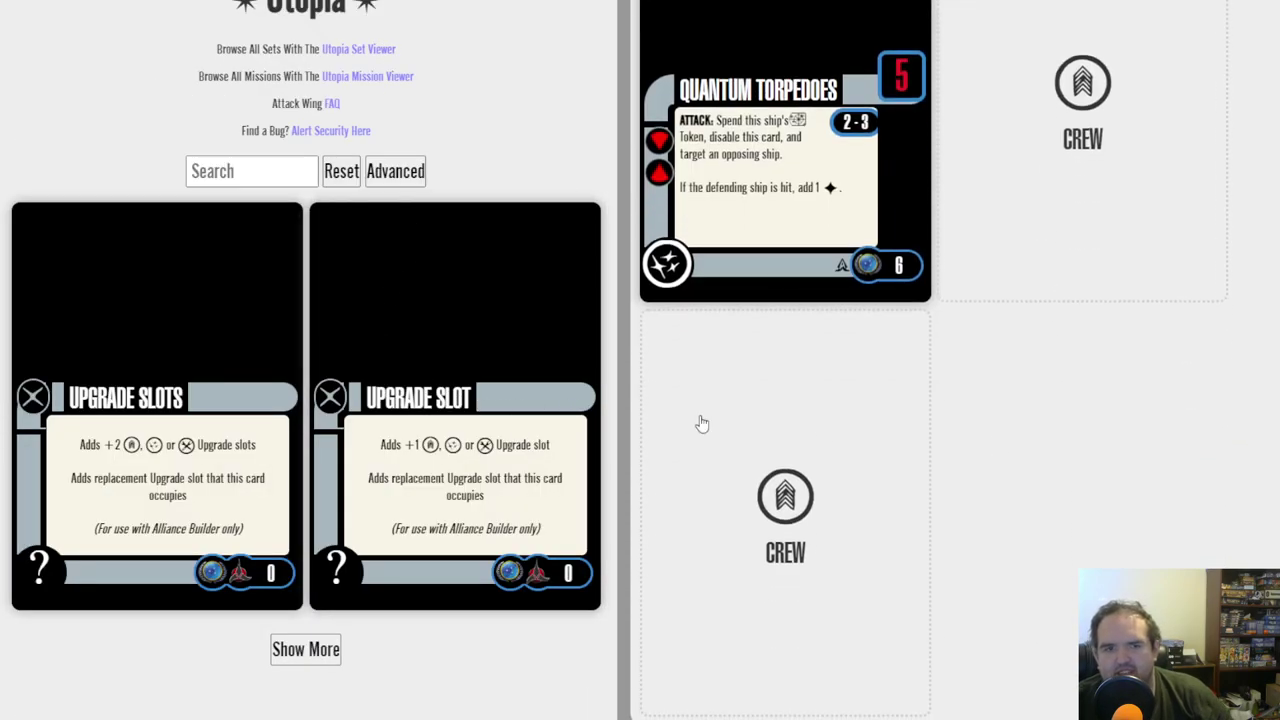
mouse_move(72, 414)
left_mouse_down()
mouse_move(910, 514)
mouse_move(928, 494)
left_mouse_up()
scroll(895, 388, "down", 4)
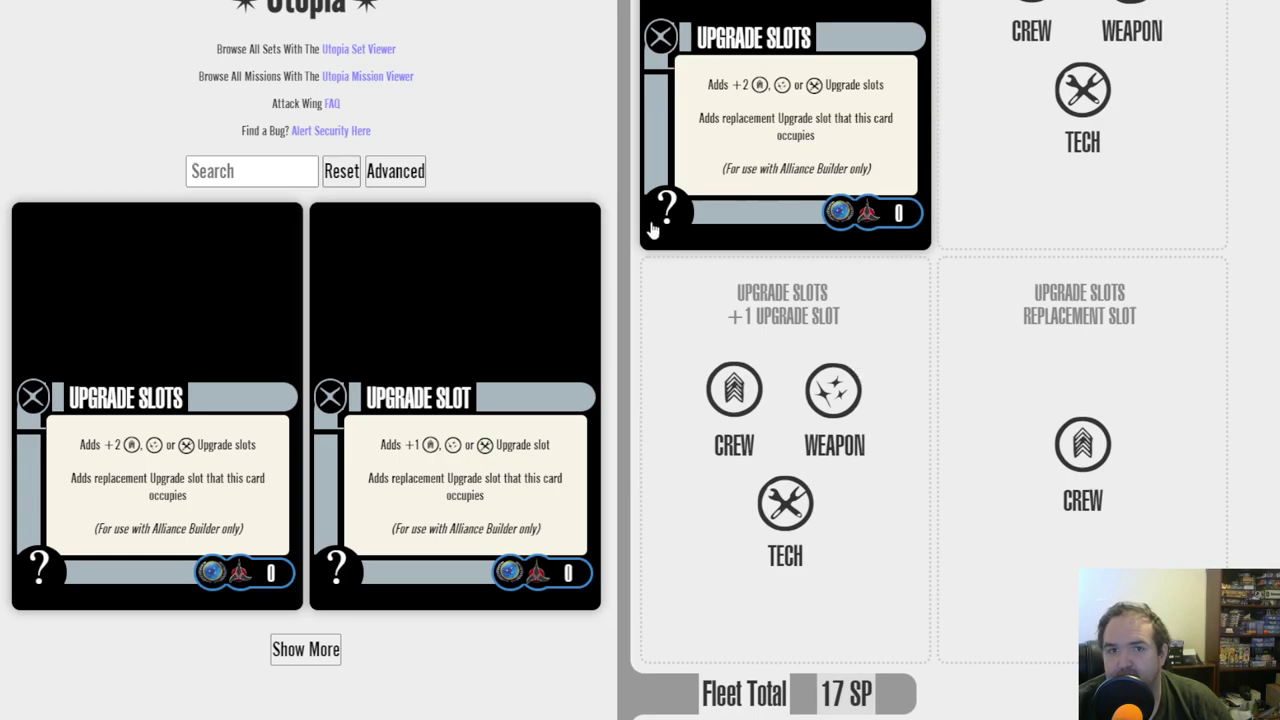
left_click(424, 173)
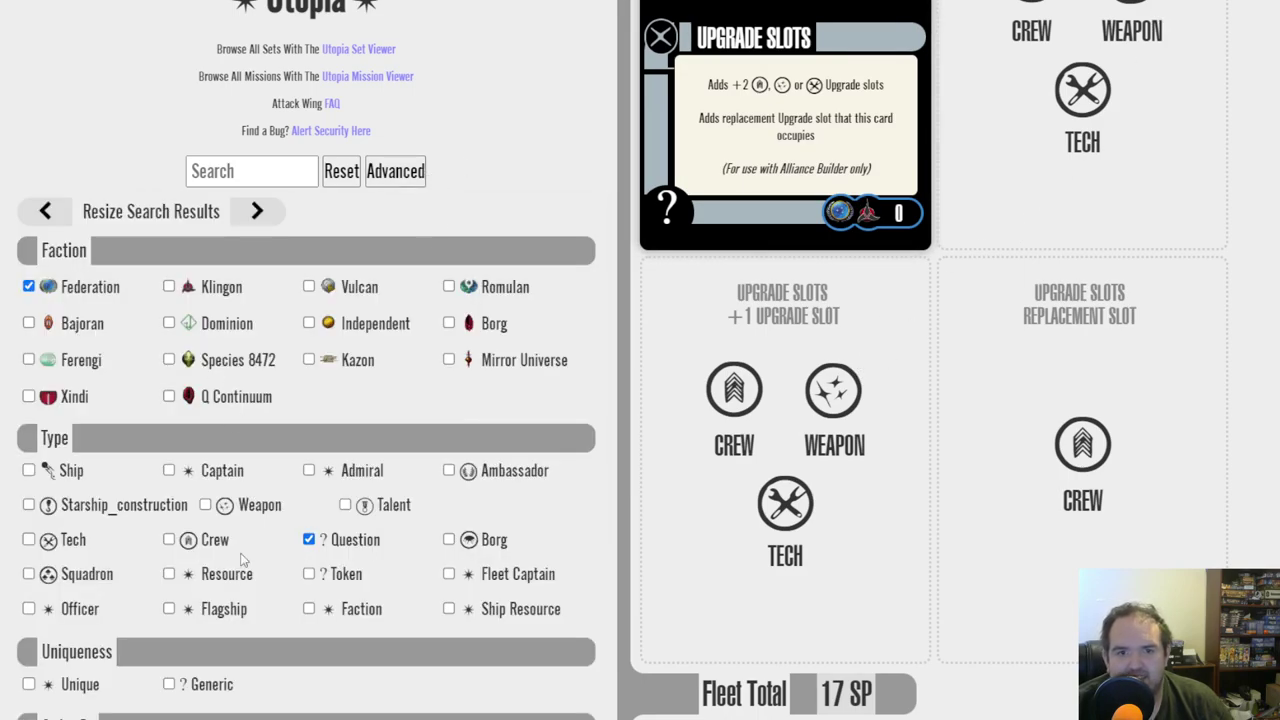
left_click(419, 172)
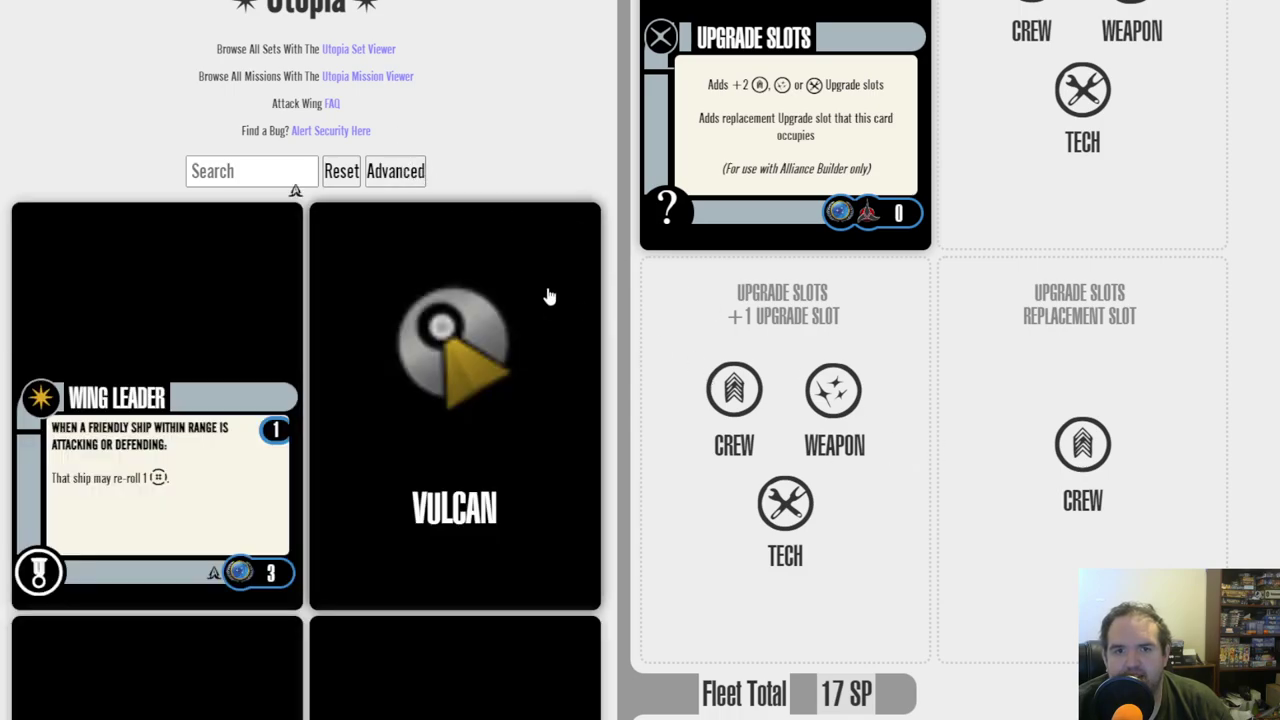
Step: Filter the card search to Crew and place the Operations Officer in the Sovereign's added crew slot
left_click(396, 171)
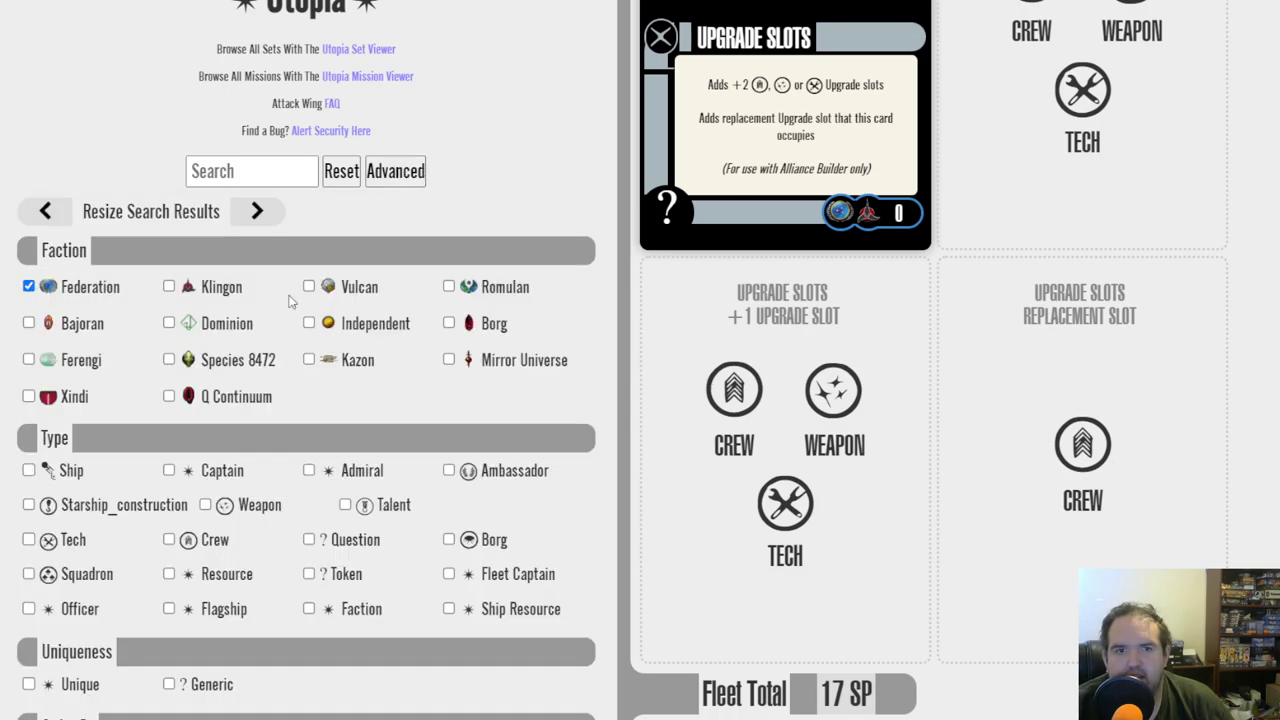
left_click(210, 540)
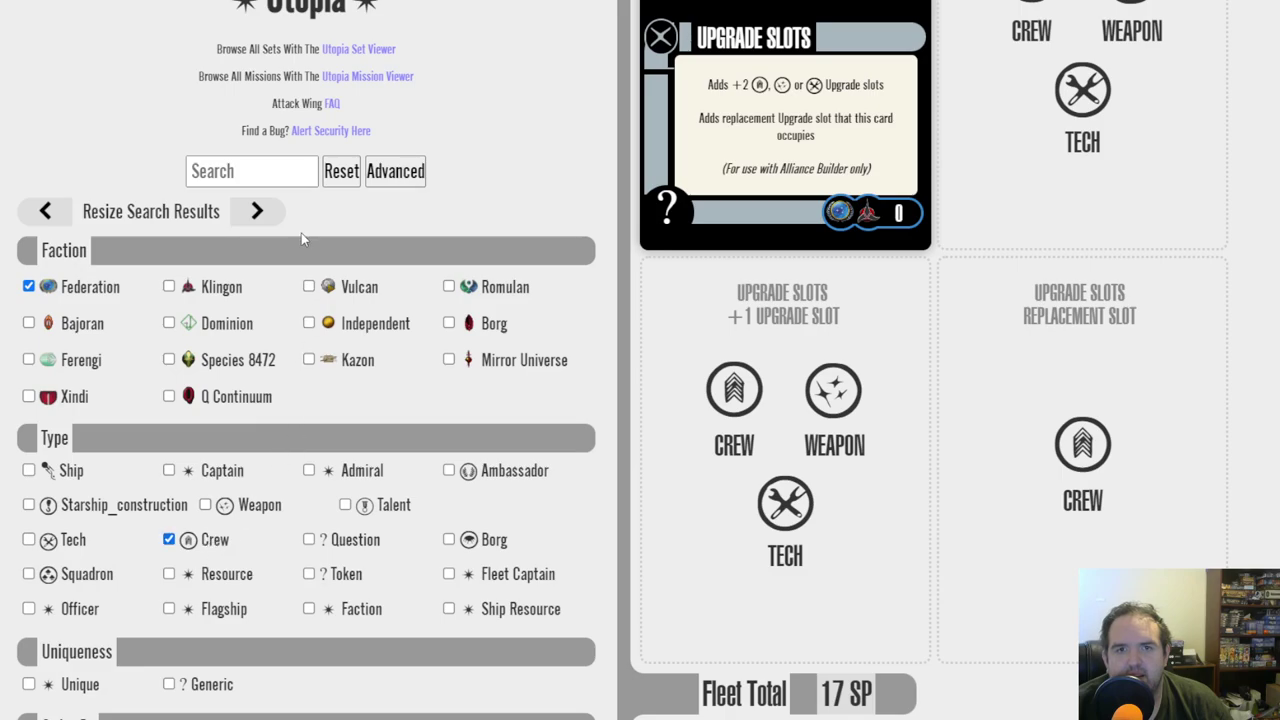
left_click(388, 190)
scroll(430, 360, "down", 2)
scroll(391, 391, "down", 2)
scroll(370, 400, "down", 3)
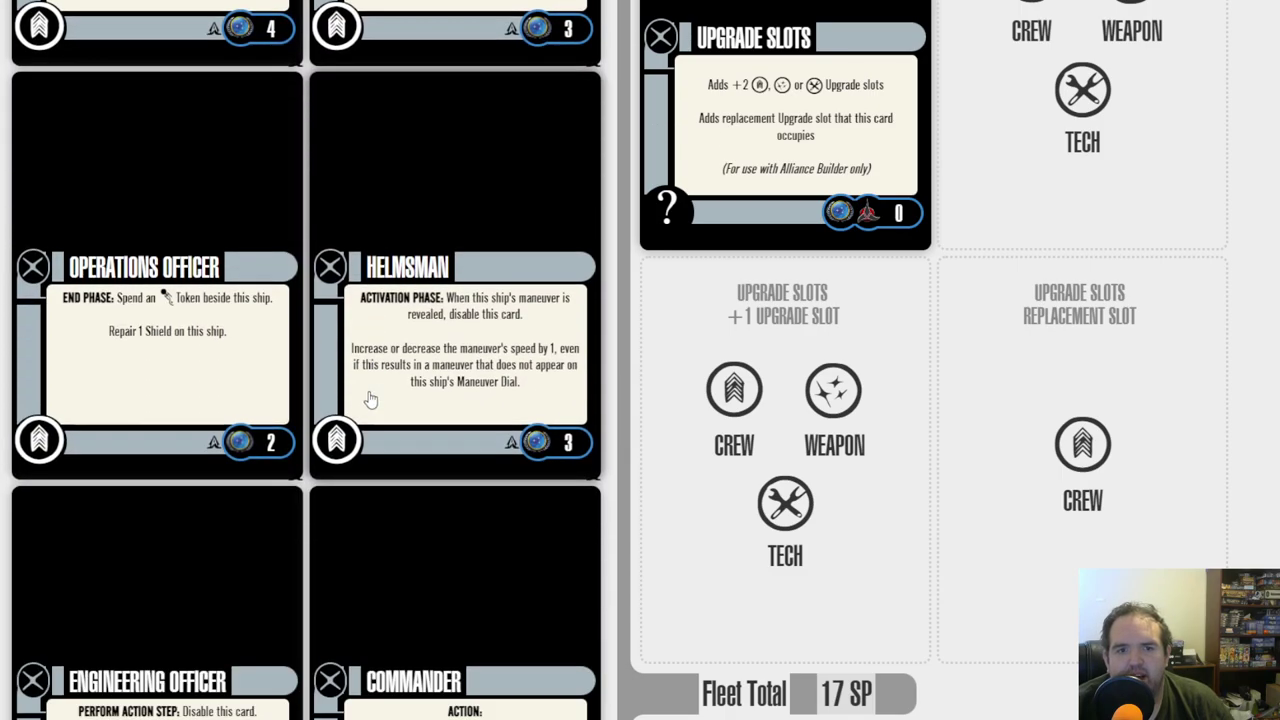
scroll(368, 400, "up", 3)
left_click_drag(171, 434, 900, 405)
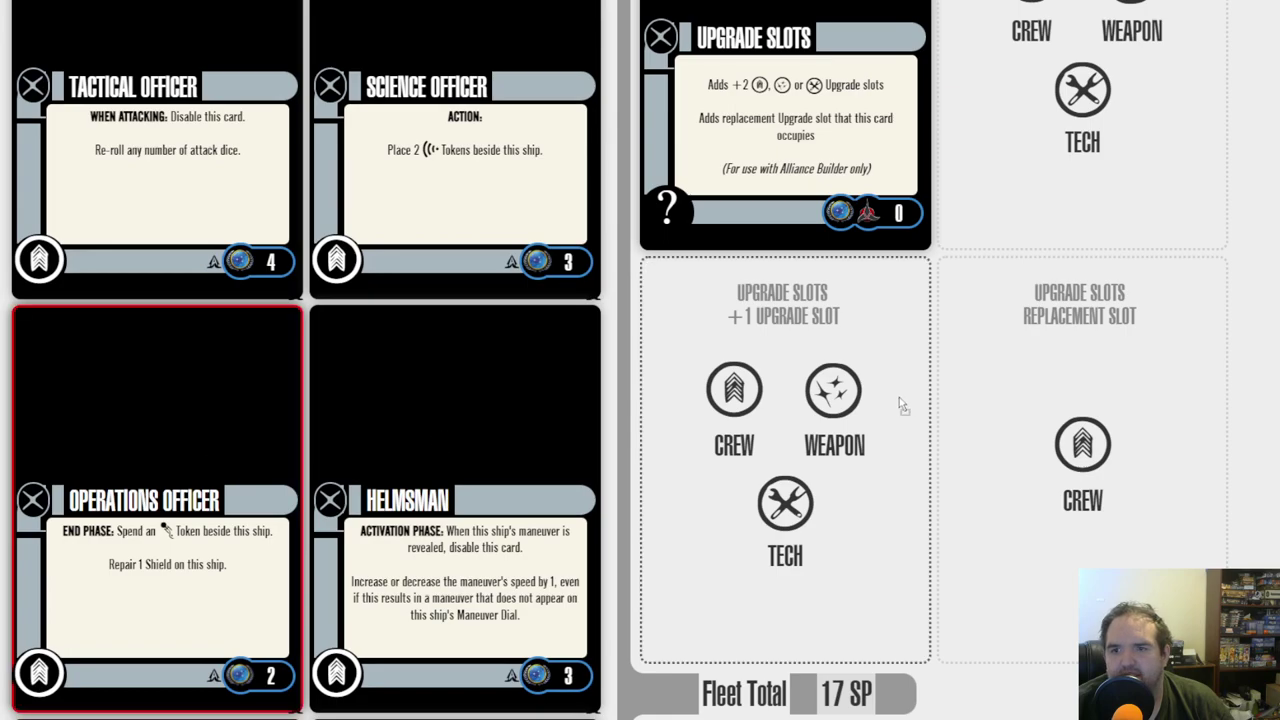
left_click(836, 430)
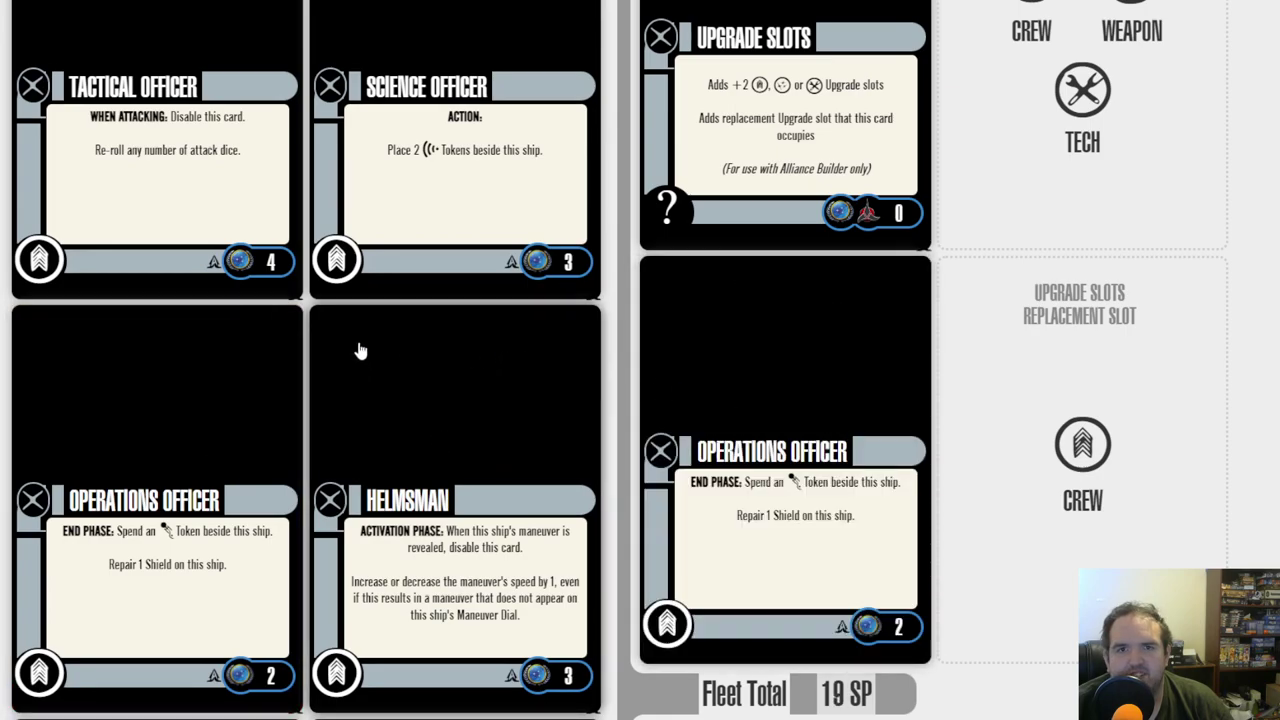
Step: Put the Commander in the other new crew slot, bringing the fleet to 24 SP
scroll(360, 350, "down", 3)
scroll(362, 348, "down", 3)
left_click_drag(491, 414, 1186, 112)
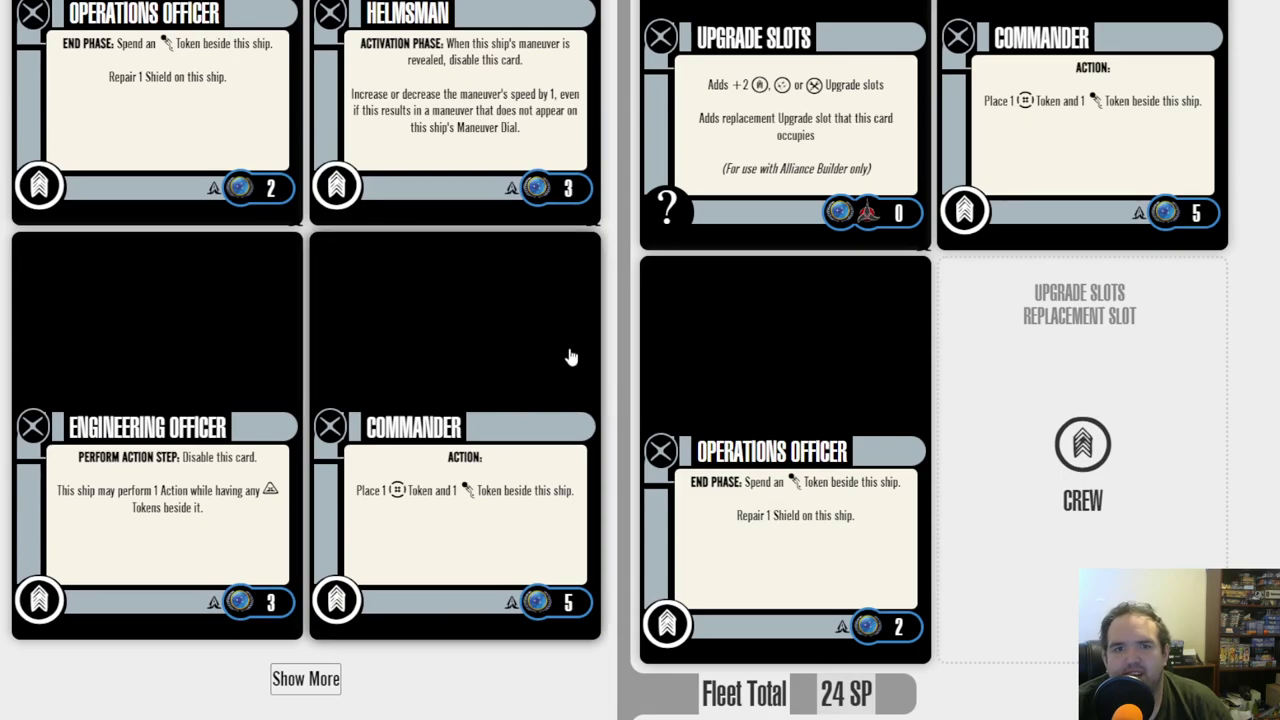
scroll(385, 360, "up", 5)
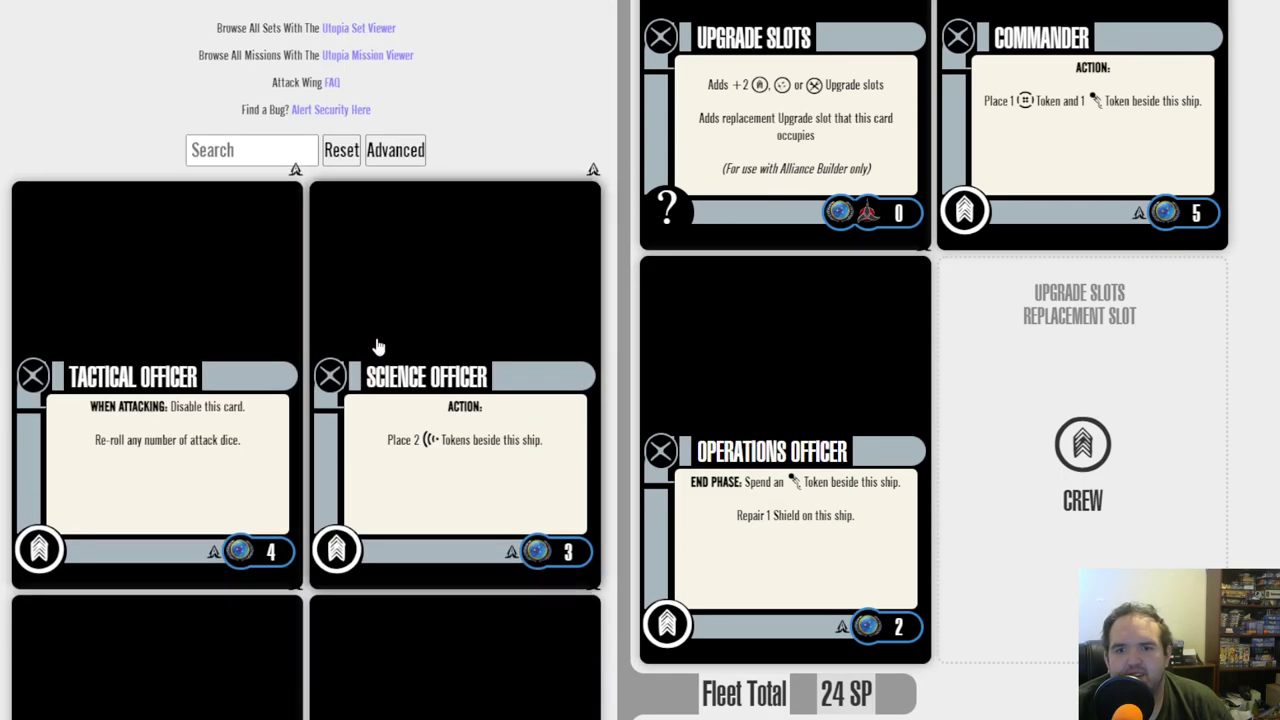
left_click(408, 148)
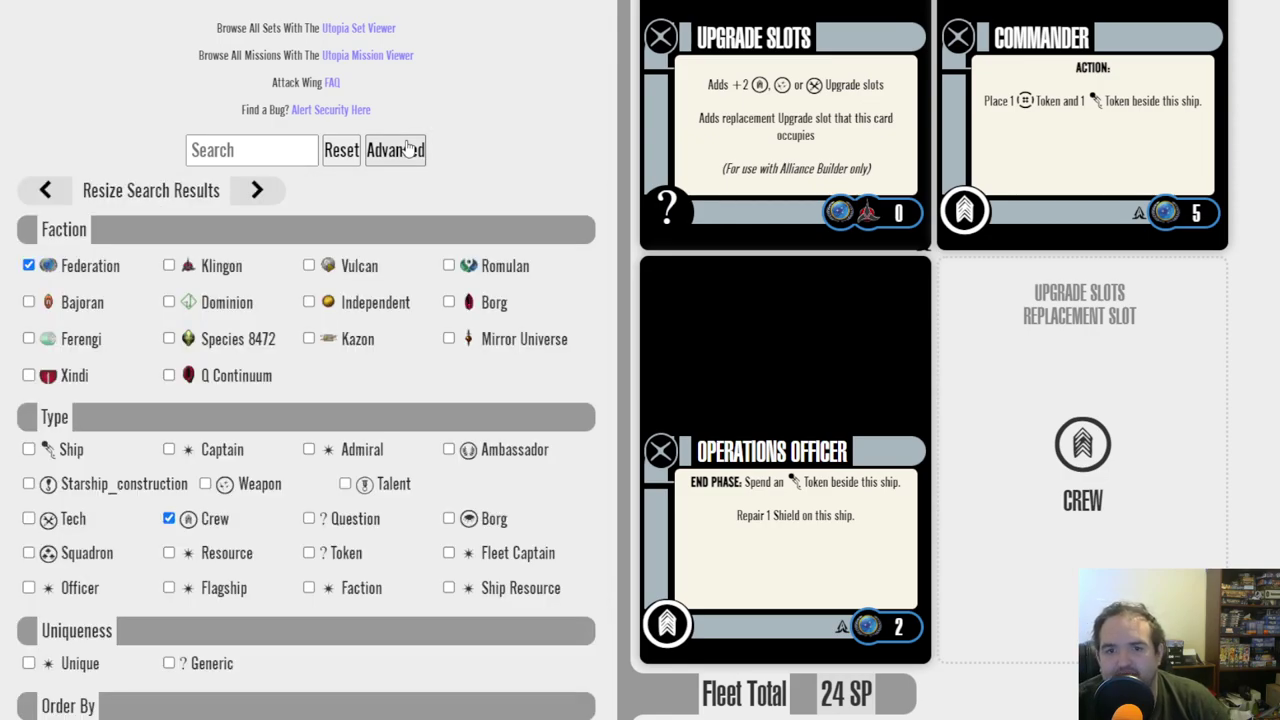
left_click(248, 490)
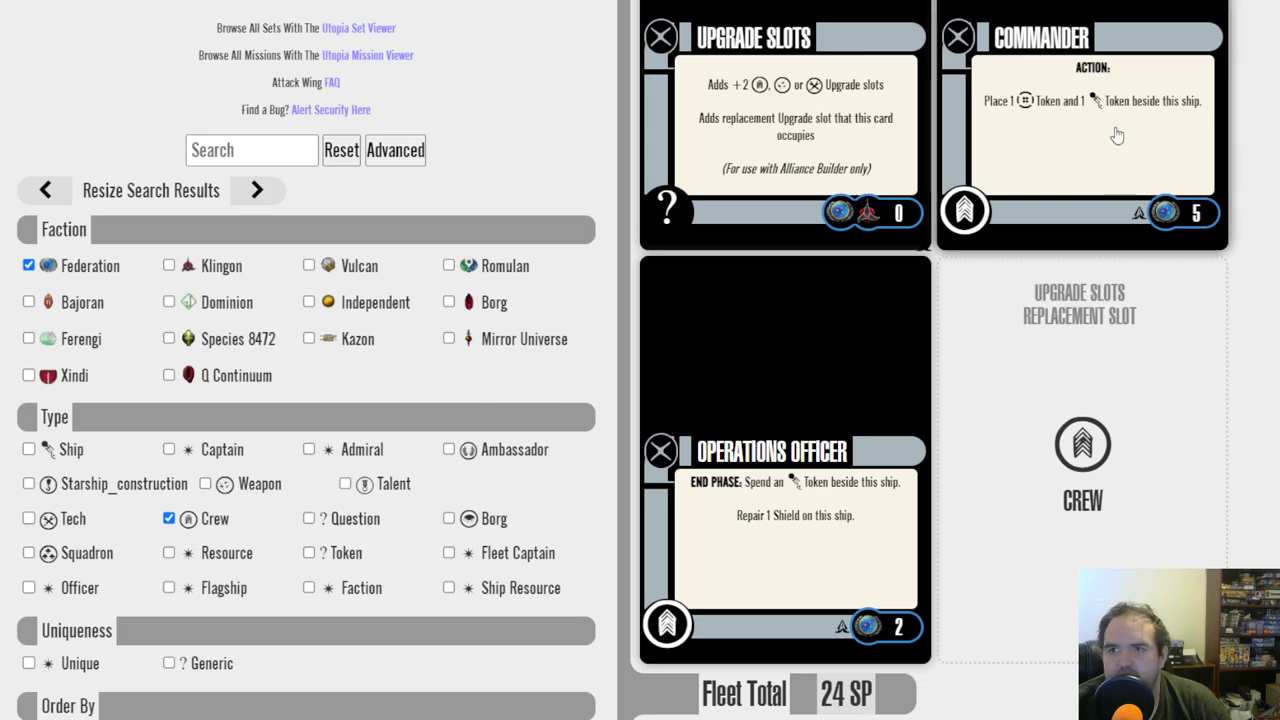
left_click_drag(1114, 134, 397, 372)
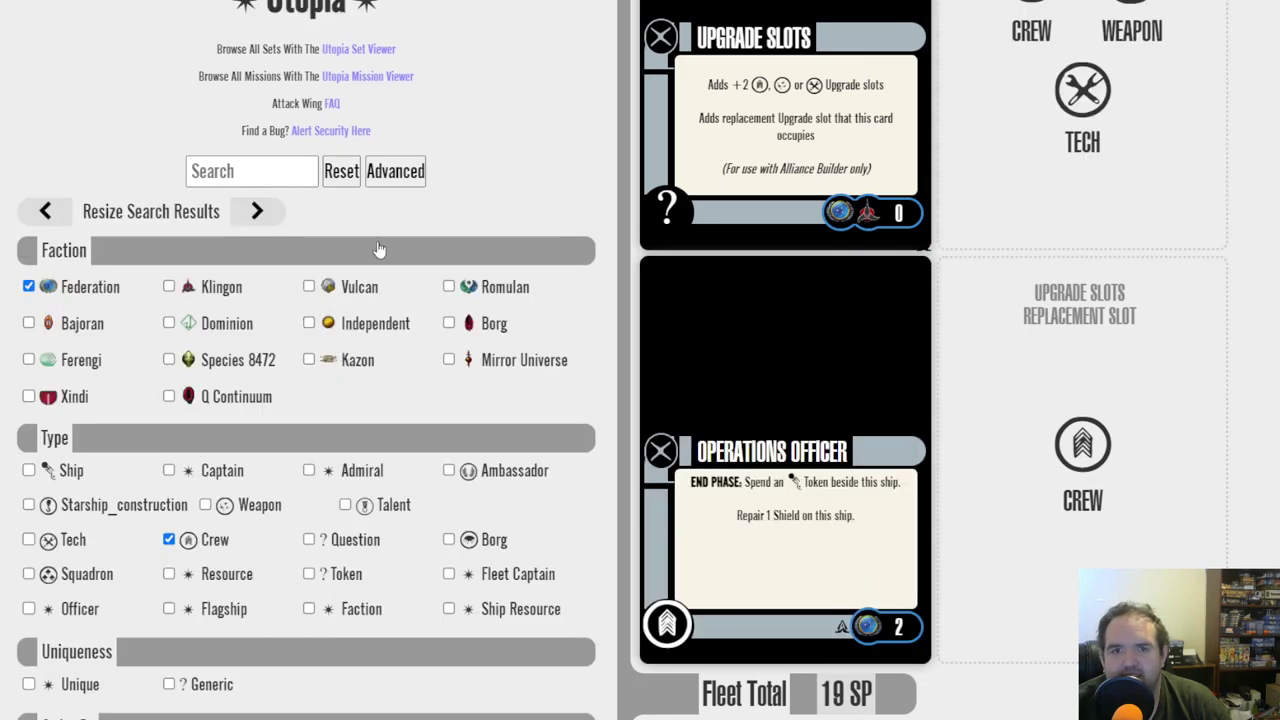
left_click(395, 171)
scroll(371, 331, "down", 4)
scroll(449, 397, "down", 4)
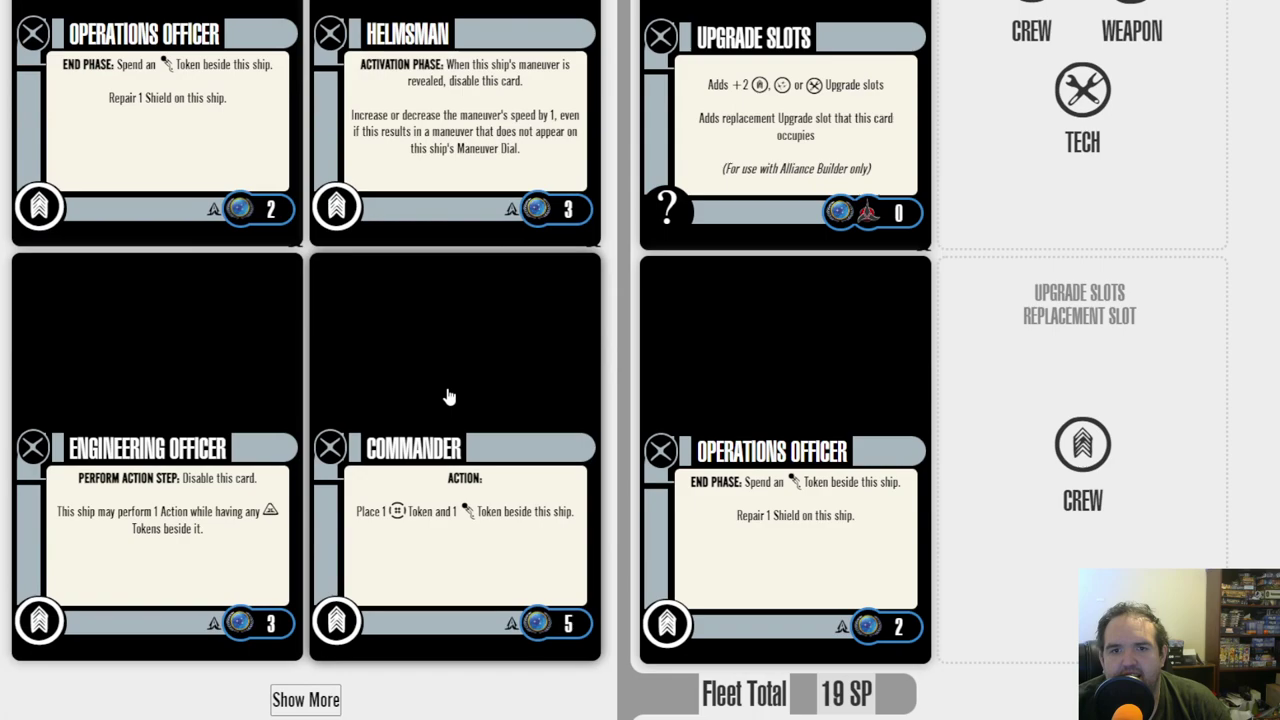
left_click_drag(427, 408, 1128, 442)
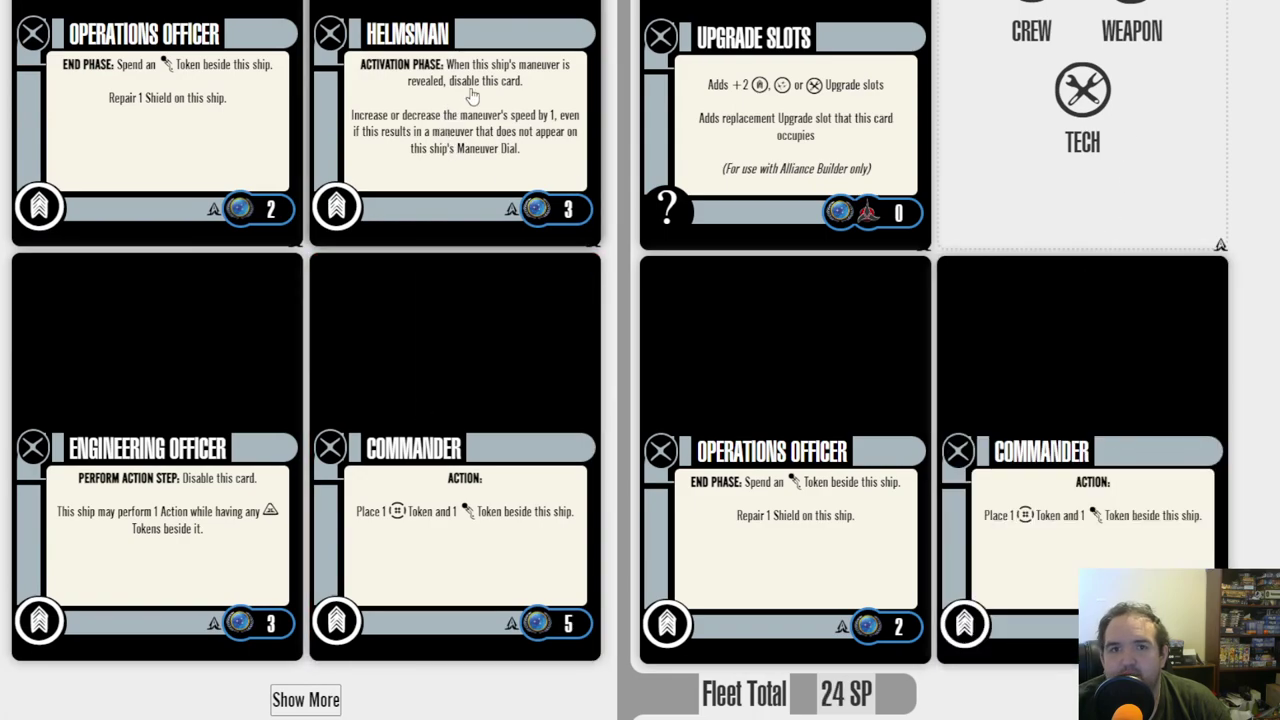
scroll(458, 137, "up", 3)
scroll(457, 136, "up", 3)
scroll(450, 143, "up", 2)
left_click(395, 171)
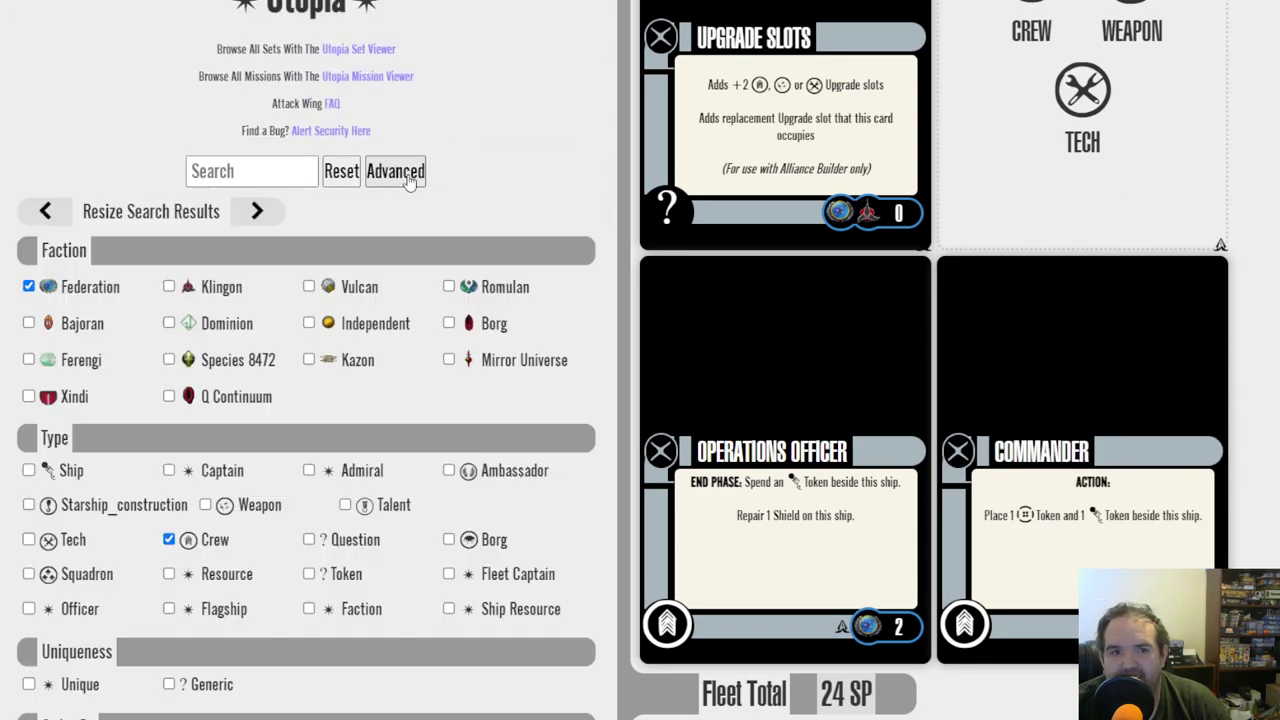
Step: Filter the search to Weapon cards and add the Dorsal Phaser Array to the Sovereign
left_click(237, 508)
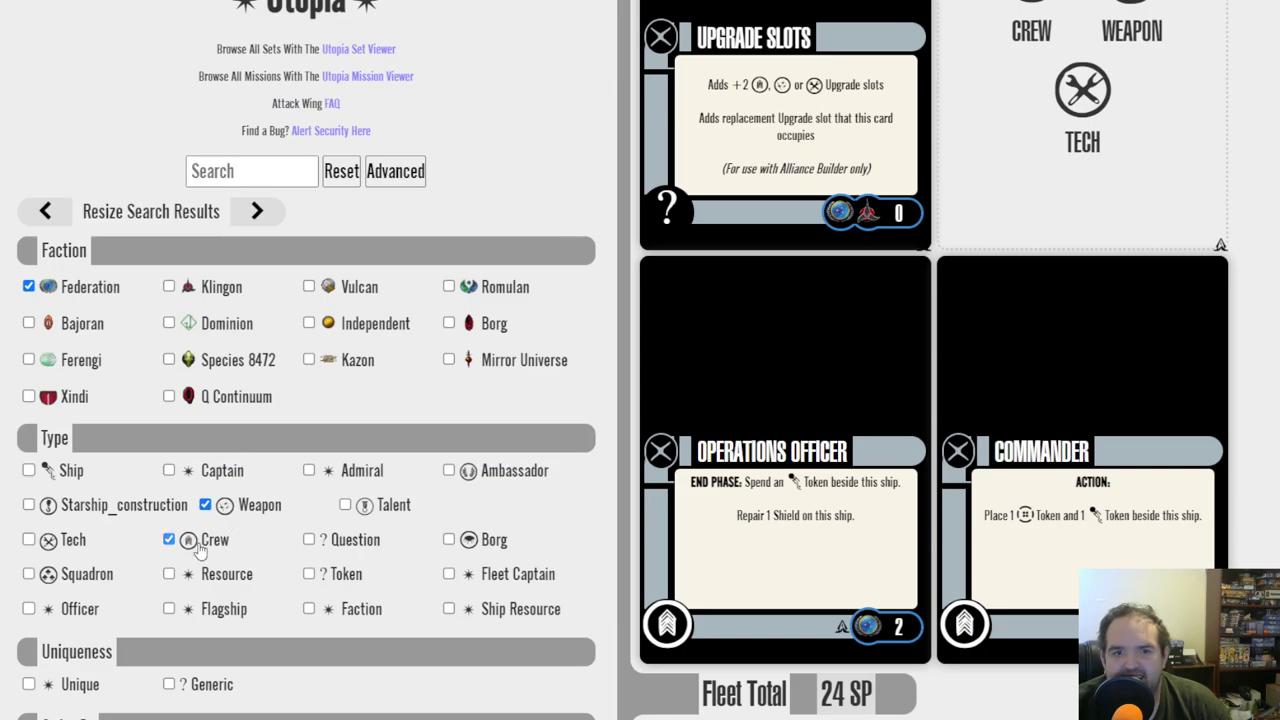
left_click(381, 186)
scroll(334, 266, "down", 1)
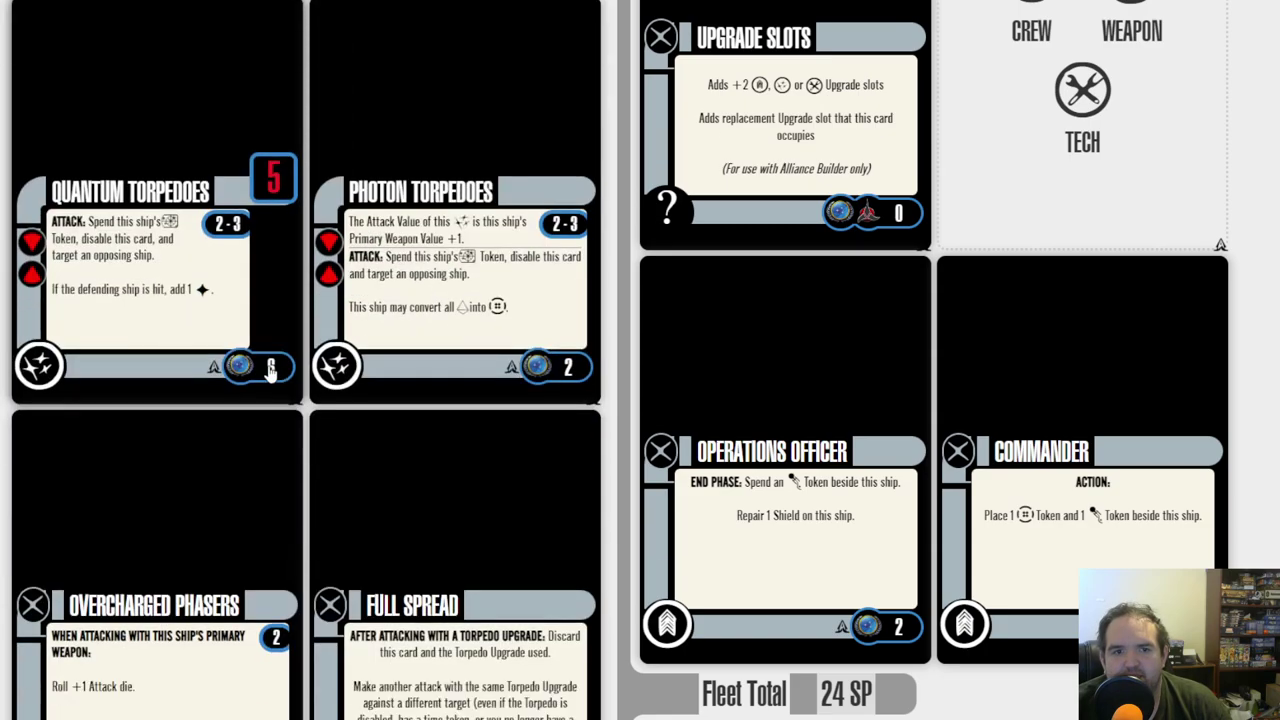
scroll(310, 350, "down", 4)
scroll(290, 437, "down", 2)
scroll(290, 437, "up", 2)
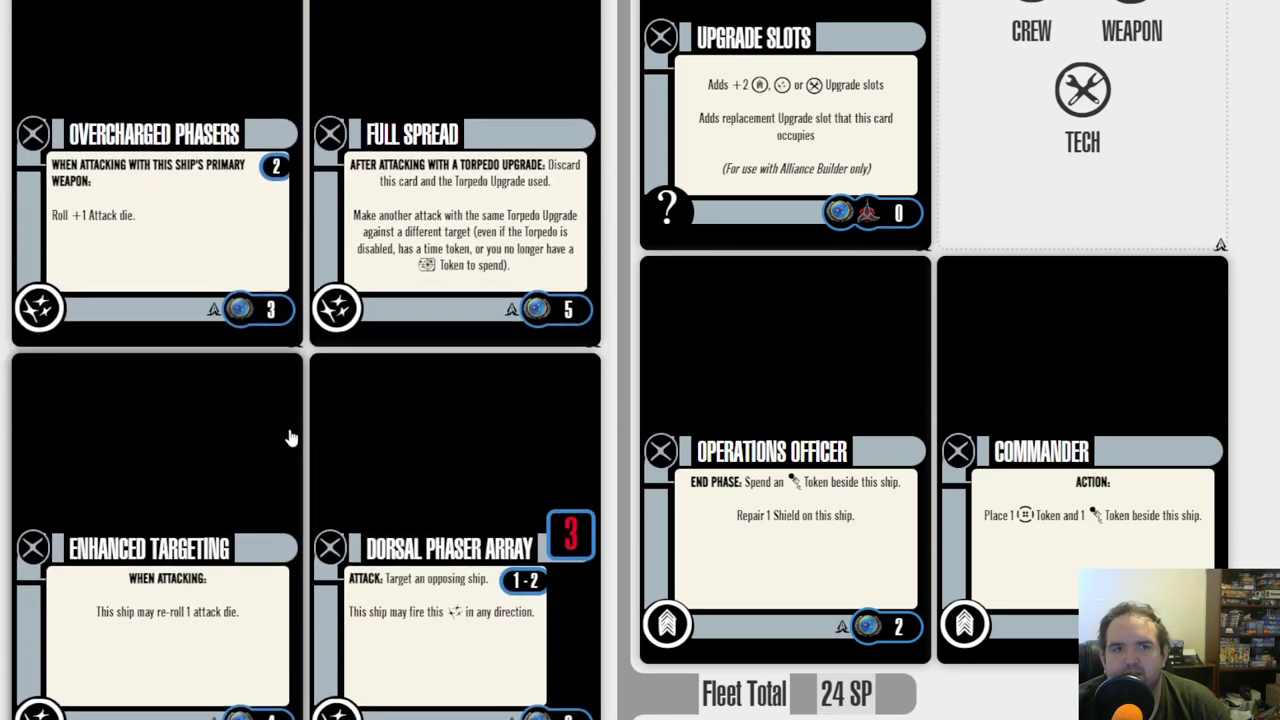
scroll(290, 437, "down", 2)
scroll(290, 437, "up", 3)
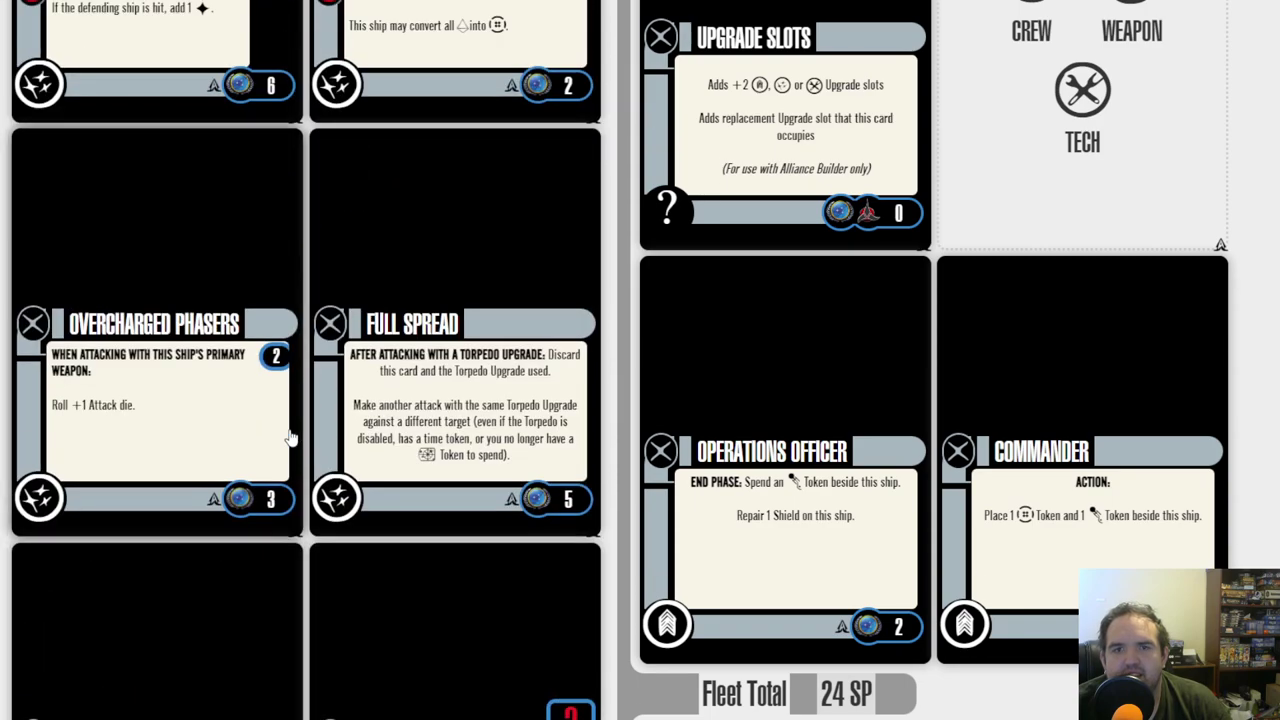
scroll(290, 437, "up", 3)
scroll(300, 425, "down", 3)
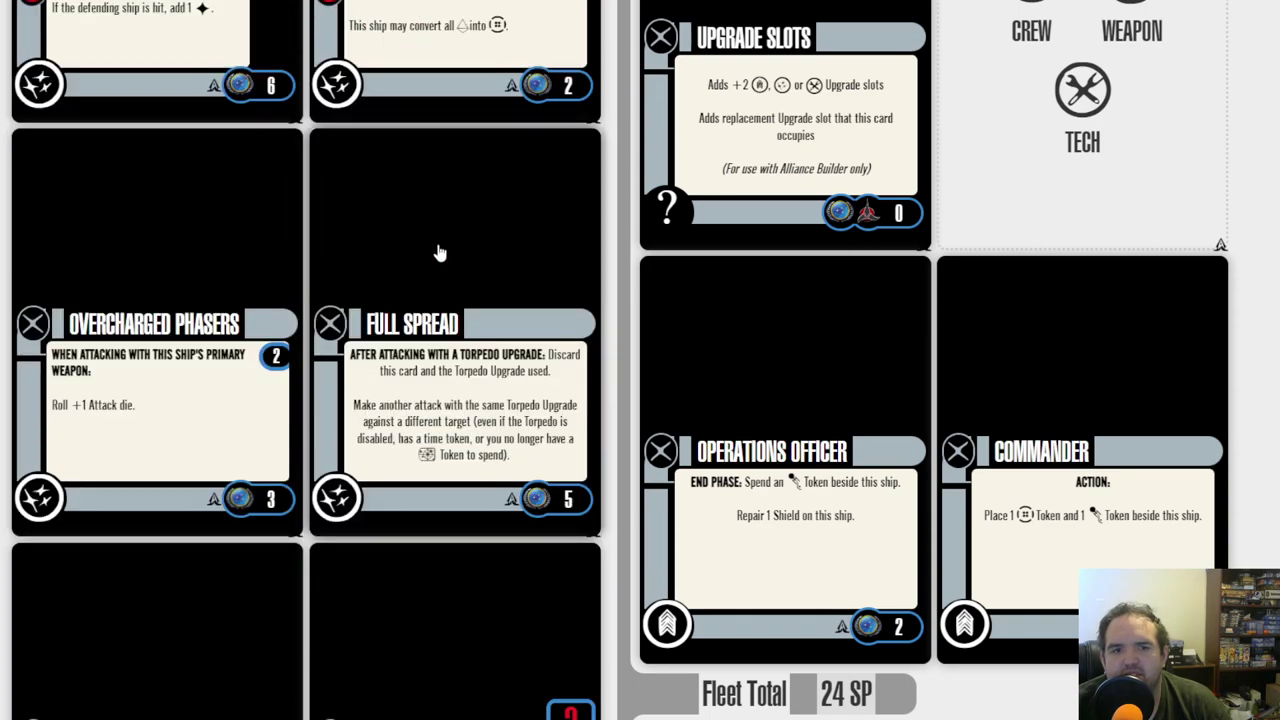
scroll(395, 350, "down", 3)
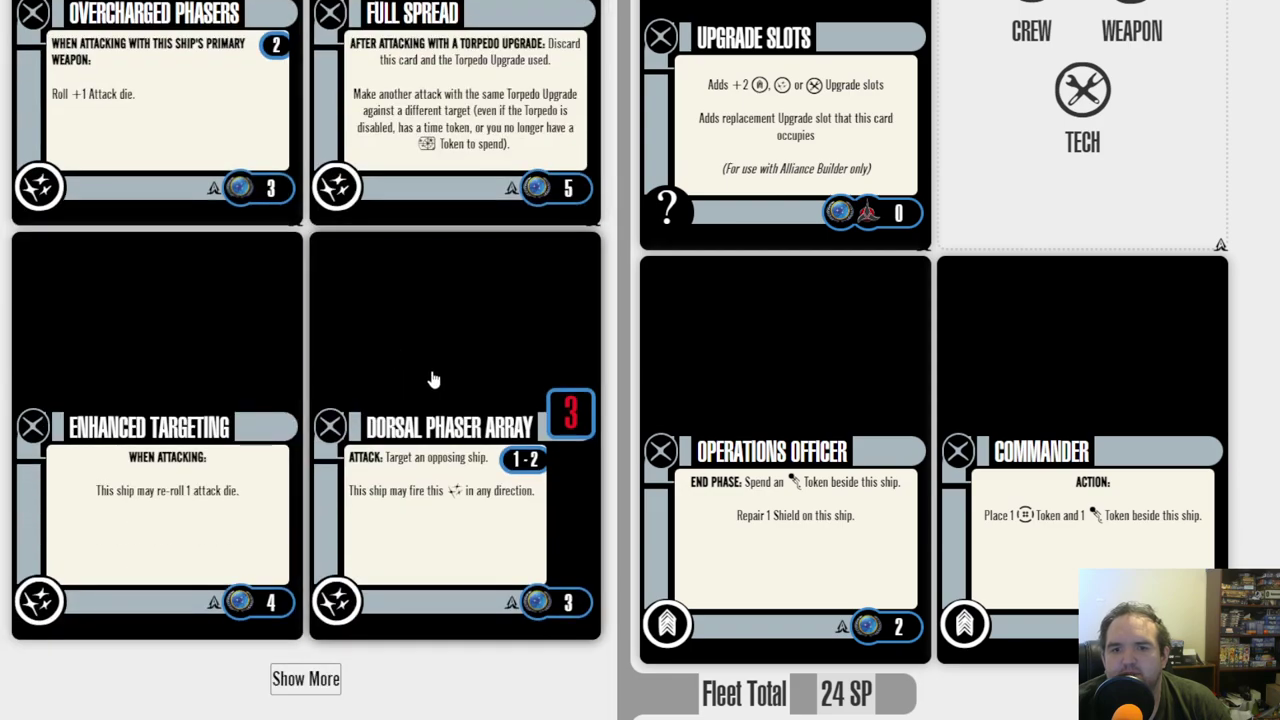
left_click(429, 377)
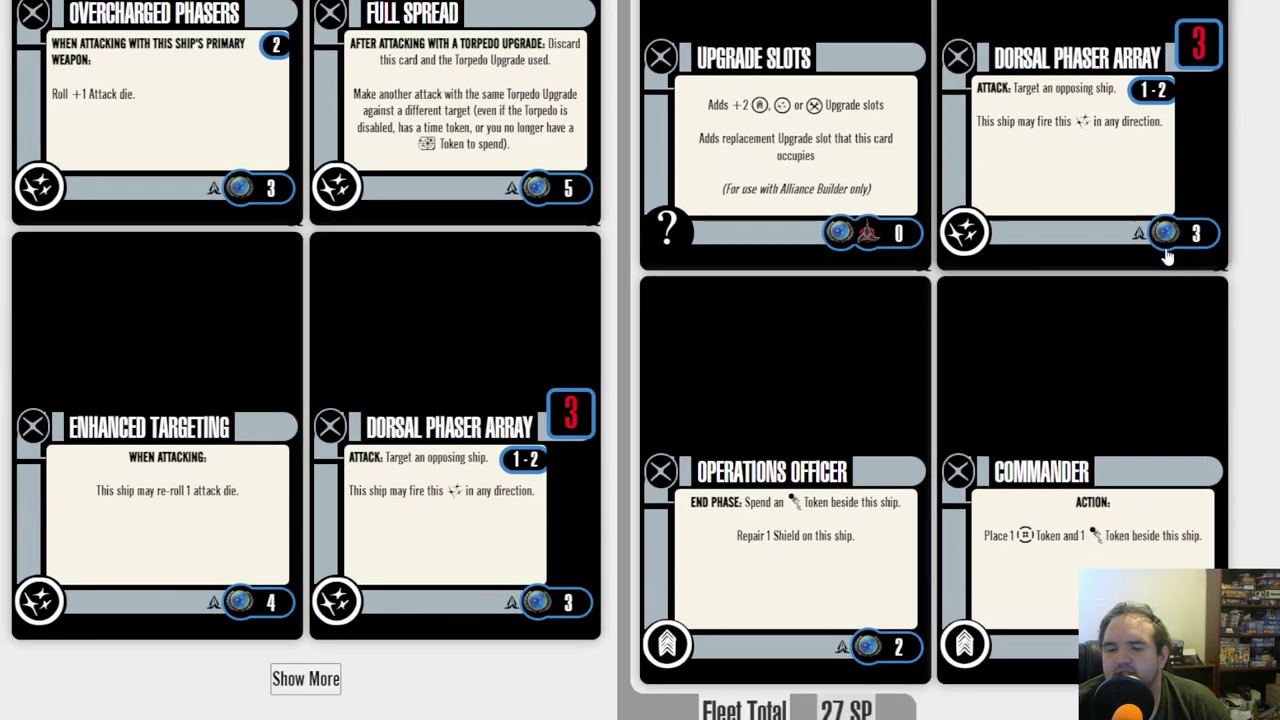
Step: Scroll through the fleet to its end to review the 27 SP build
scroll(1048, 323, "down", 2)
scroll(1048, 323, "up", 2)
scroll(903, 442, "up", 1)
scroll(903, 442, "down", 2)
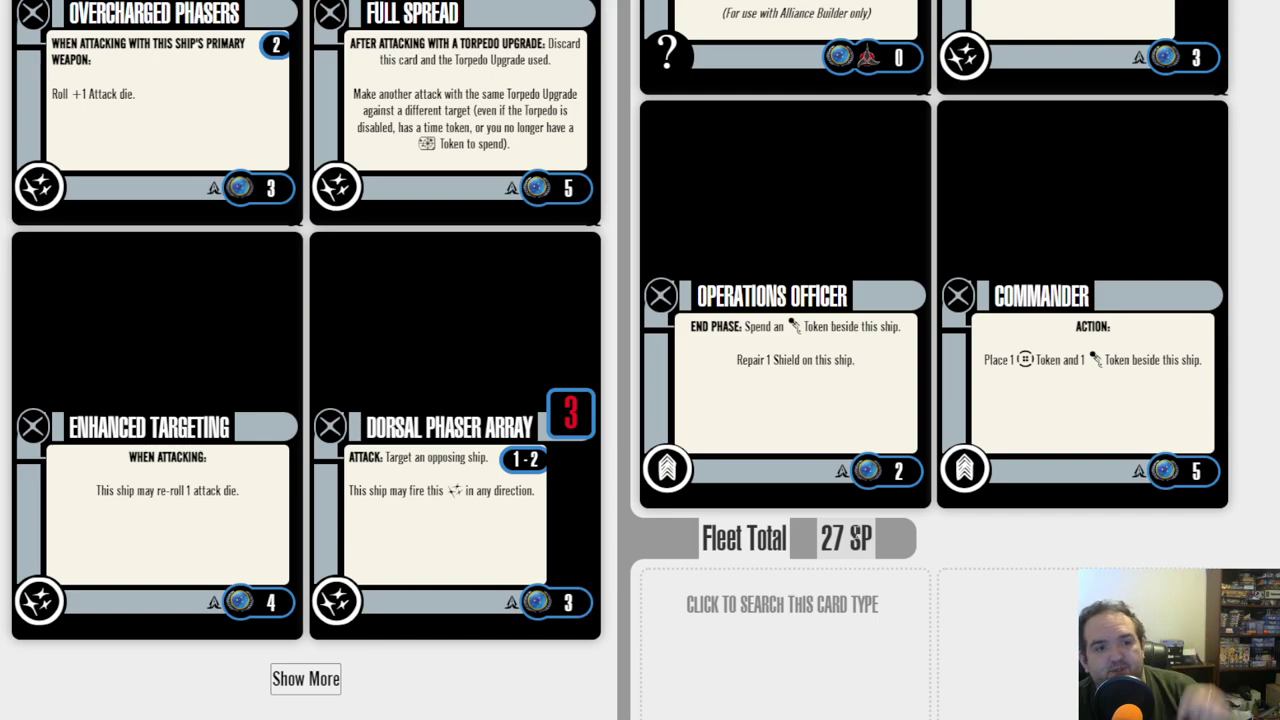
mouse_move(1082, 480)
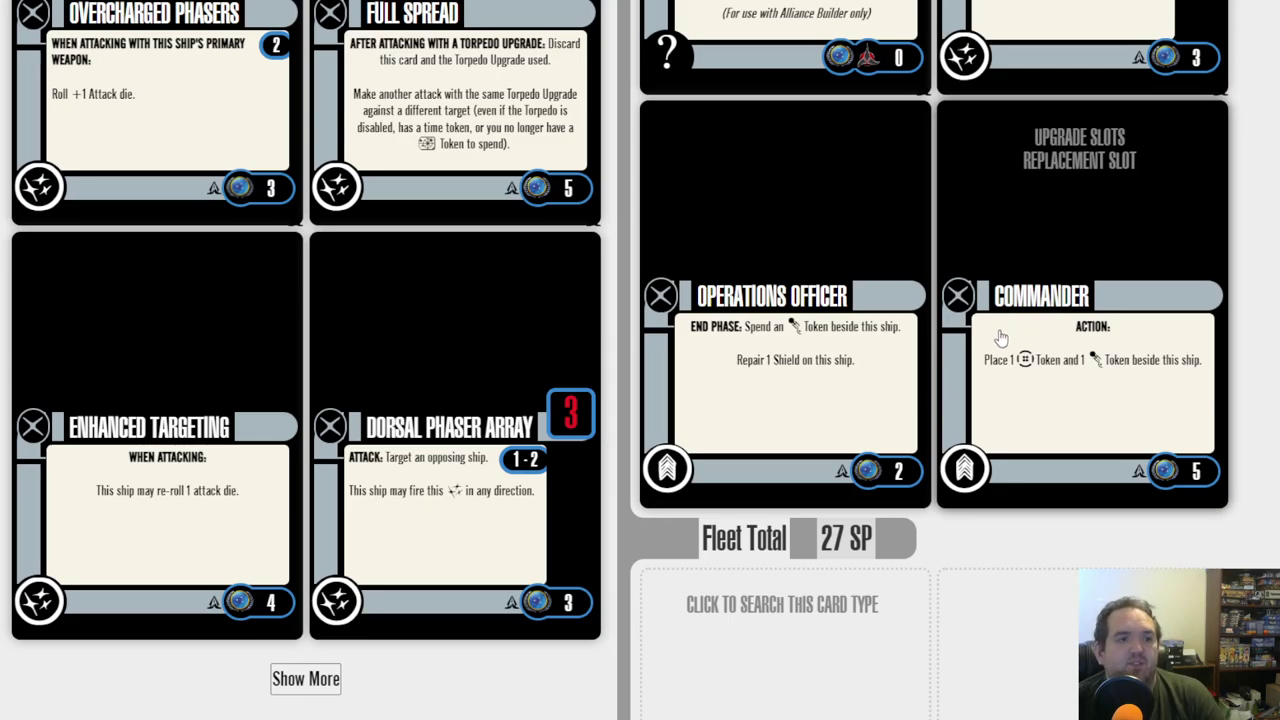
scroll(1000, 338, "down", 1)
scroll(1000, 338, "up", 4)
scroll(1000, 338, "up", 5)
scroll(1000, 338, "up", 3)
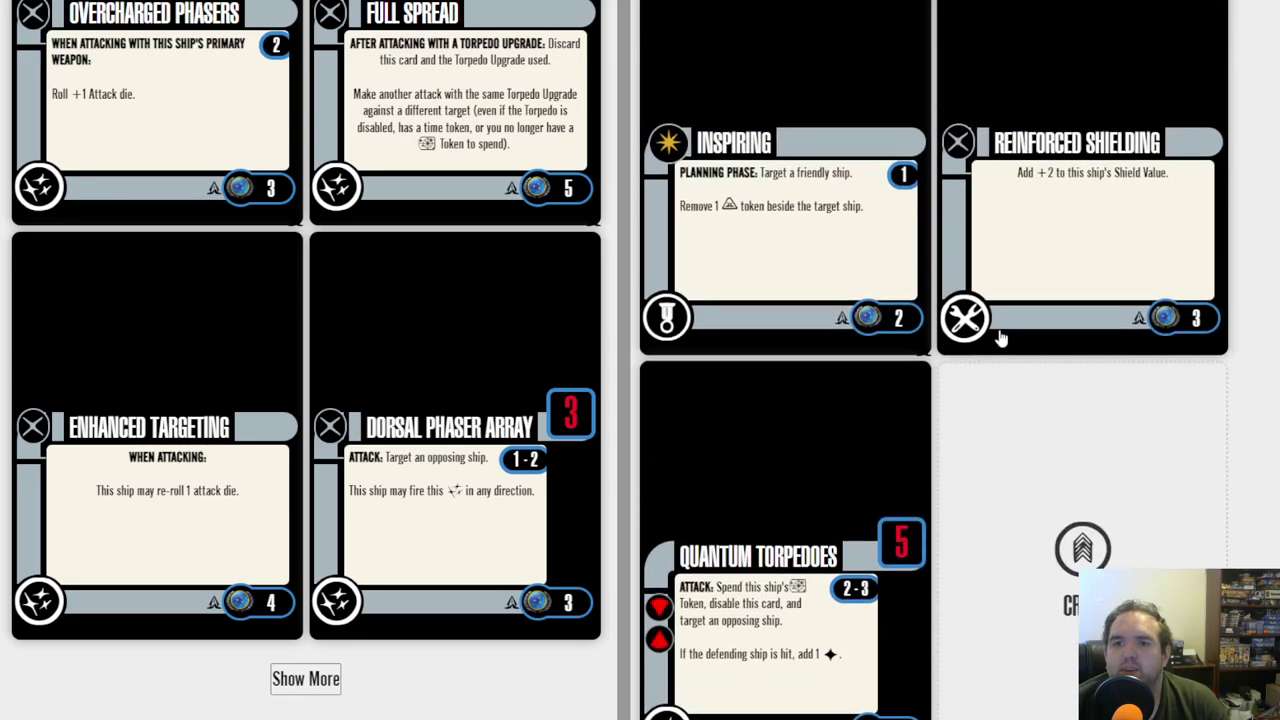
scroll(995, 338, "up", 1)
scroll(975, 355, "down", 5)
scroll(955, 390, "down", 5)
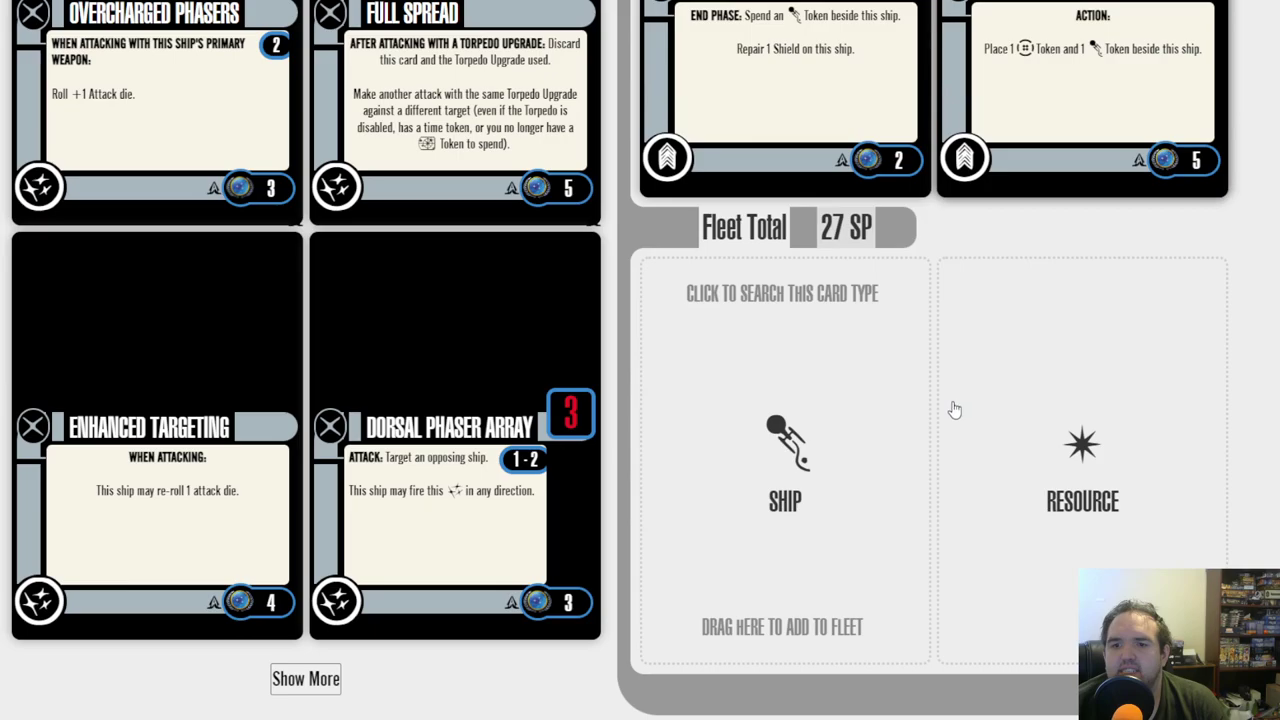
Step: Start a new ship search limited to the Klingon faction
left_click(873, 449)
scroll(385, 364, "up", 5)
scroll(386, 365, "up", 3)
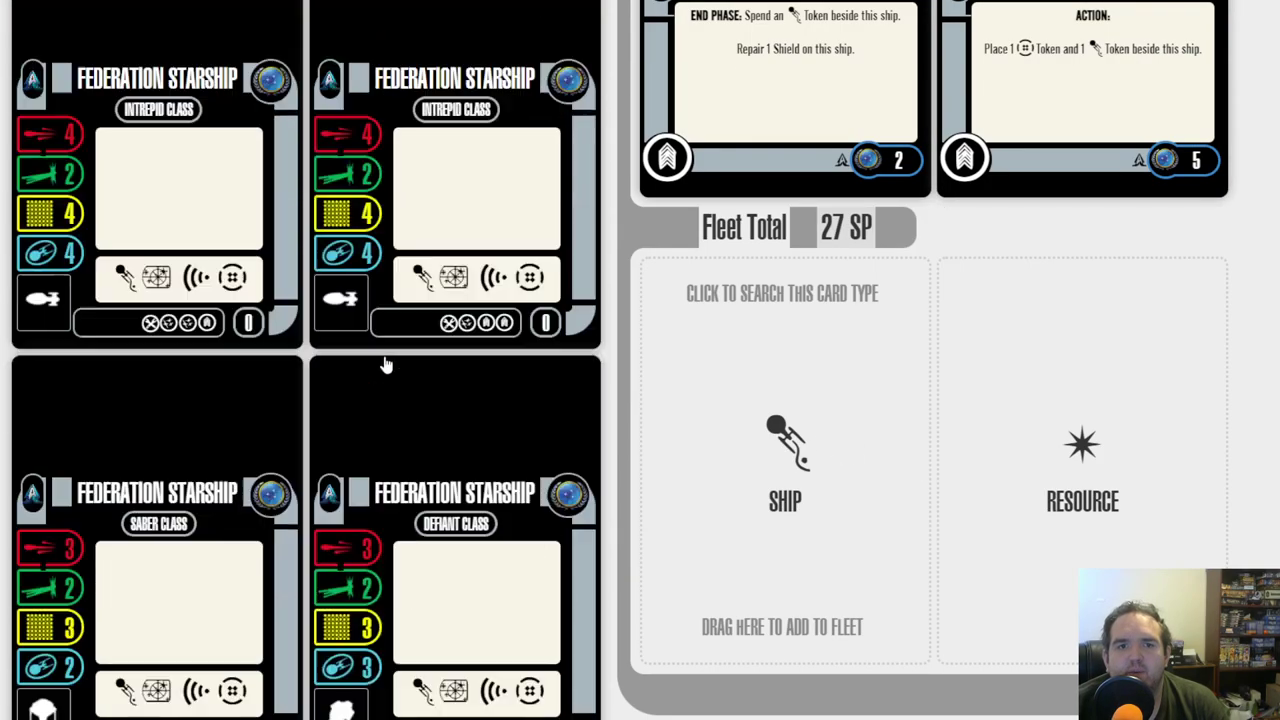
scroll(386, 365, "up", 3)
scroll(388, 360, "up", 3)
scroll(392, 330, "up", 2)
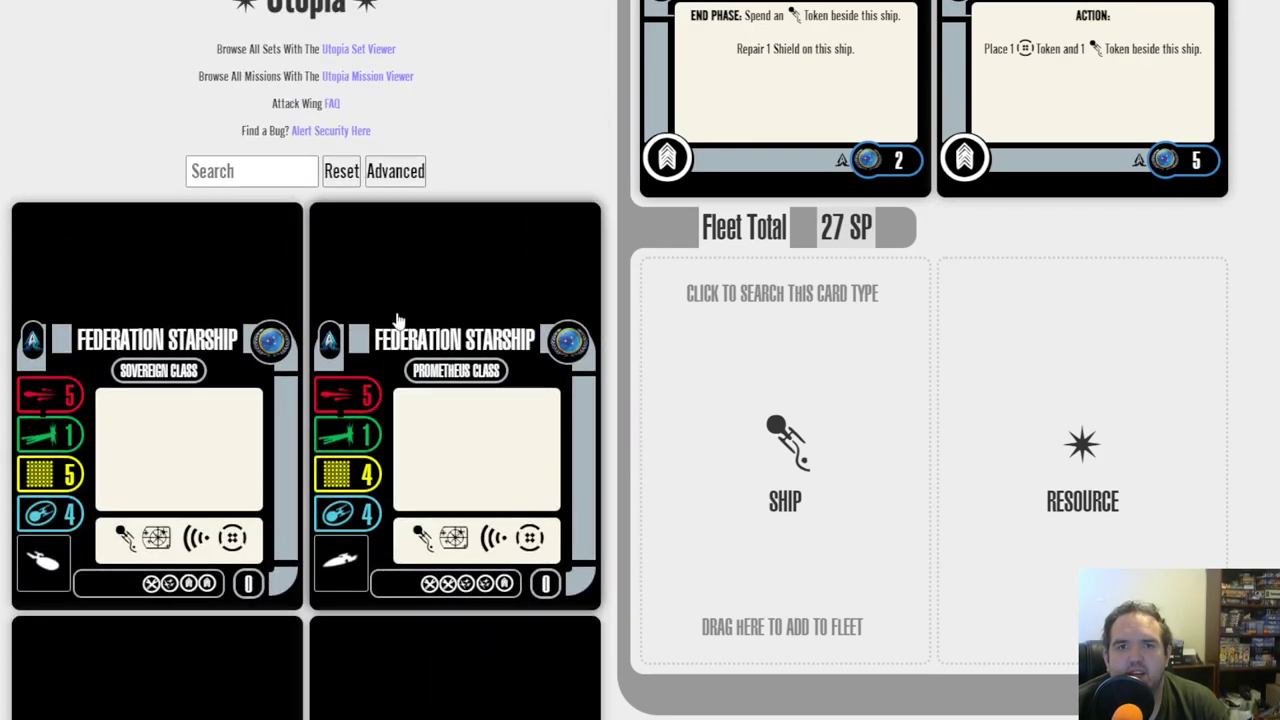
left_click(416, 174)
left_click(204, 287)
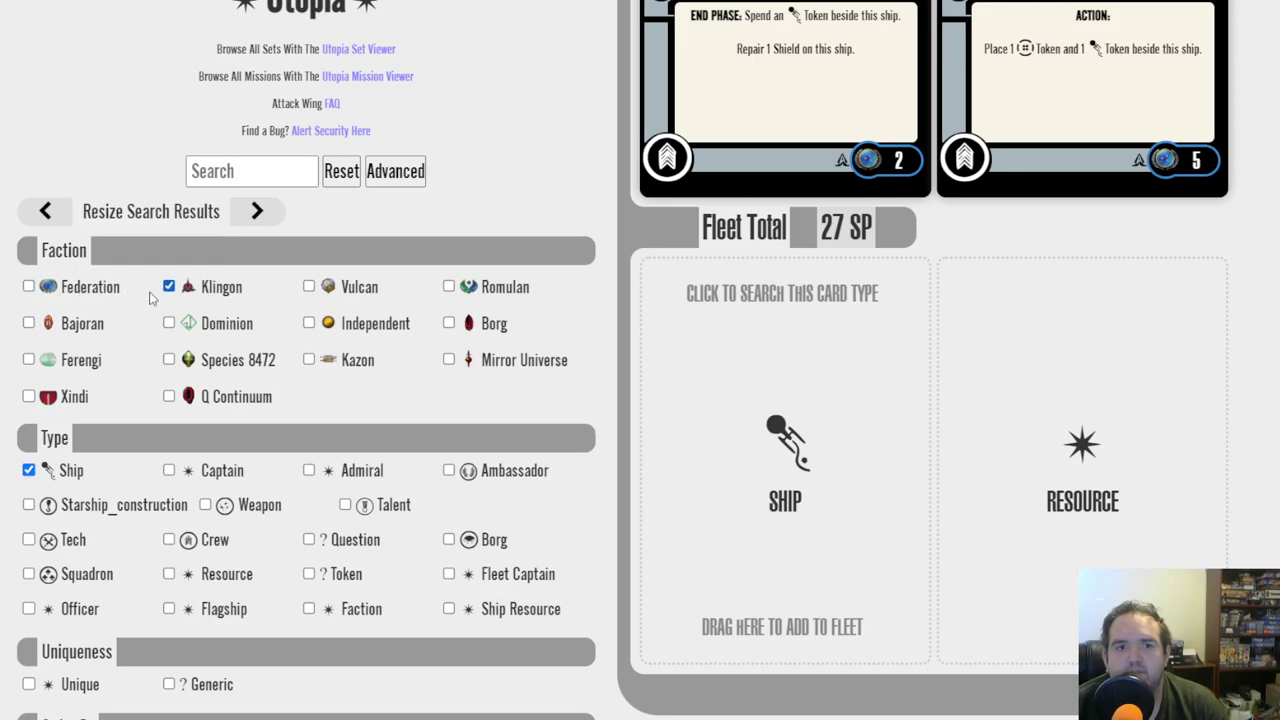
left_click(400, 178)
Step: Add the Vor'cha-class Klingon Starship to the fleet as its second ship
scroll(290, 315, "down", 3)
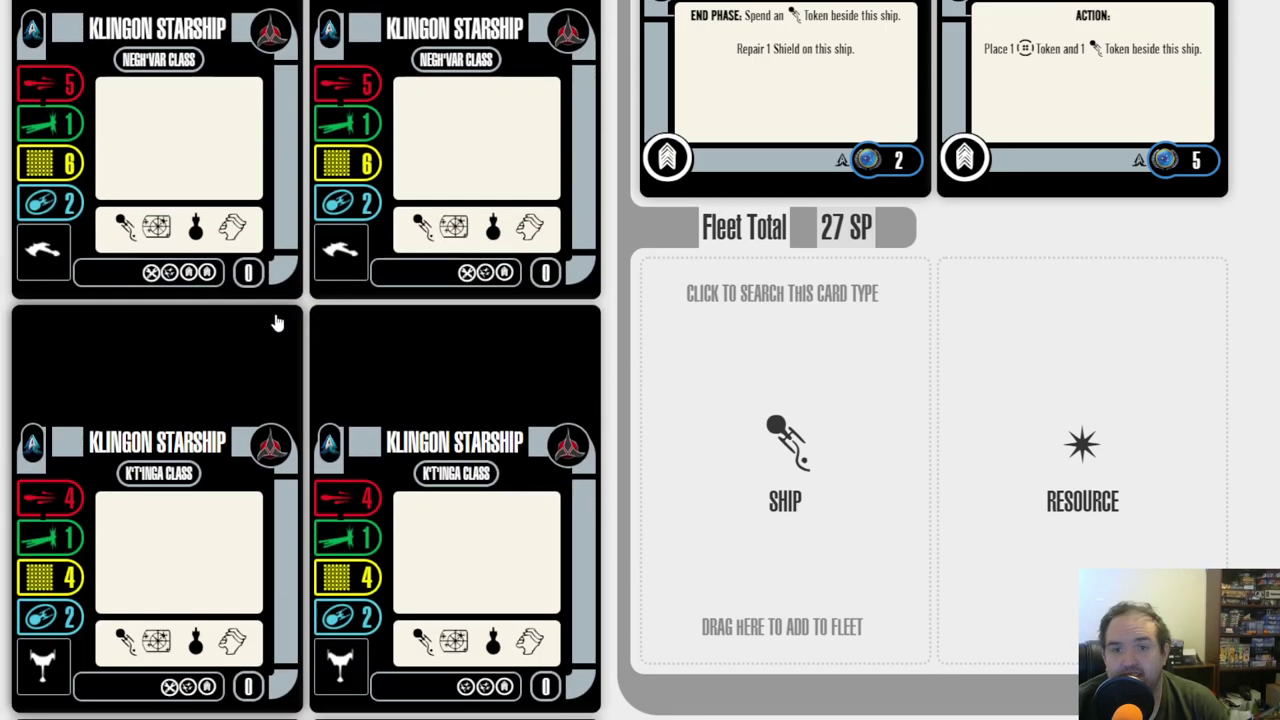
scroll(297, 323, "down", 4)
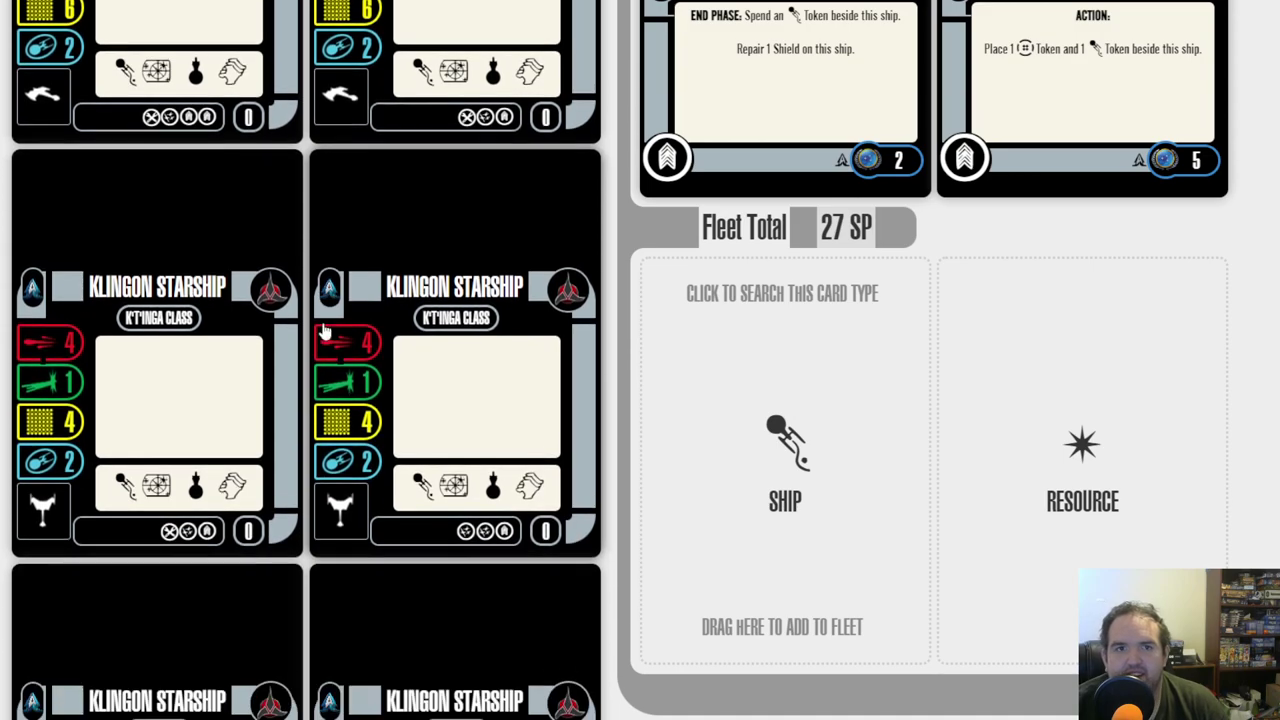
scroll(320, 325, "down", 3)
scroll(272, 305, "down", 3)
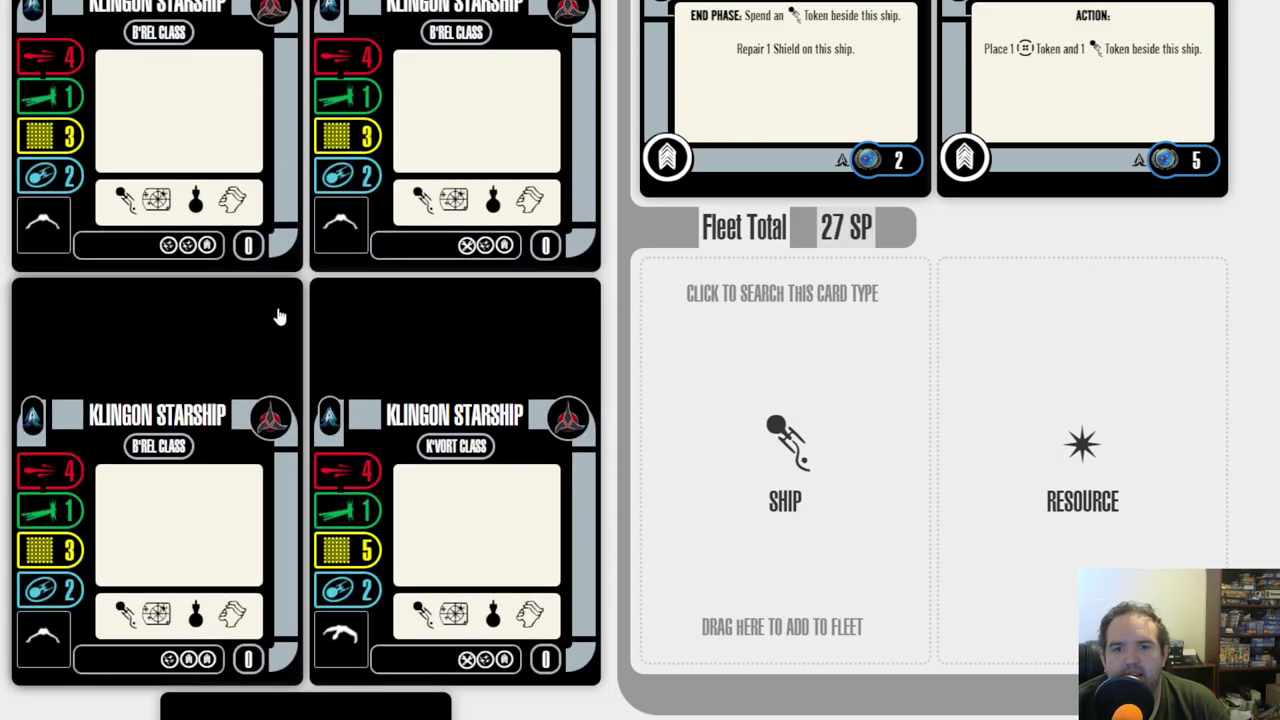
scroll(277, 318, "down", 2)
scroll(278, 320, "down", 3)
left_click_drag(400, 480, 783, 447)
scroll(836, 430, "down", 5)
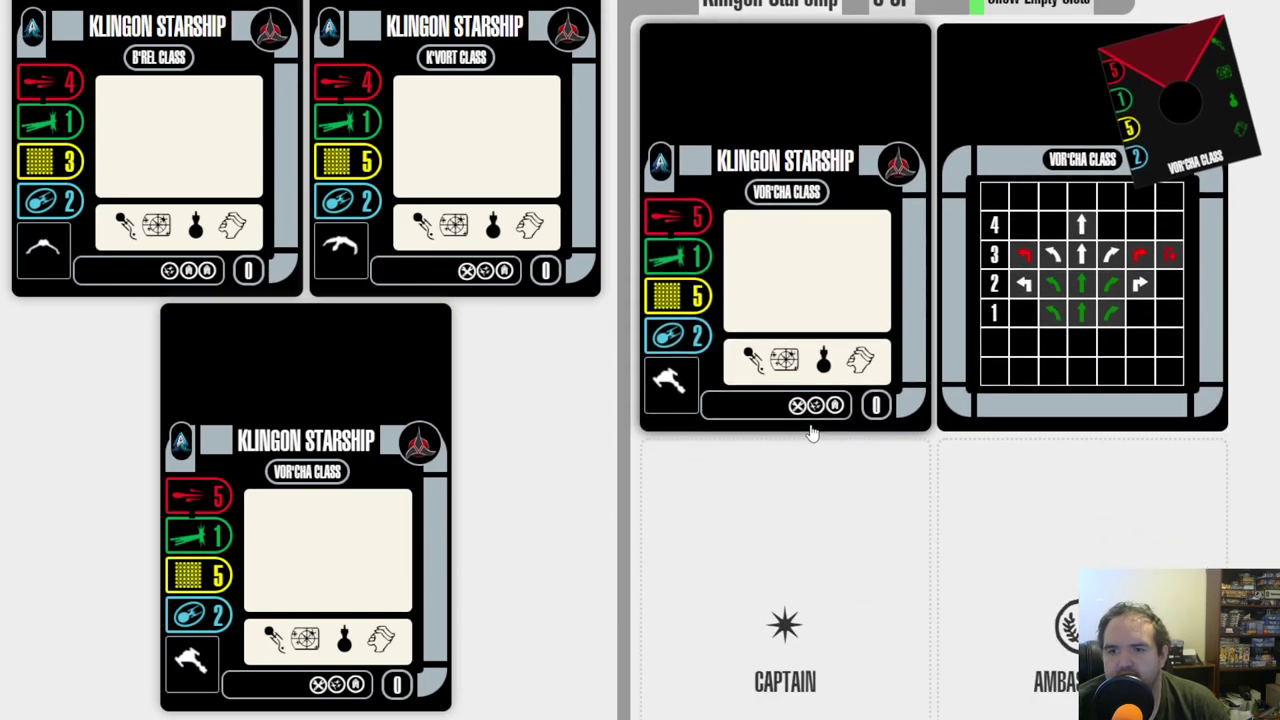
Step: Assign a skill-5 Player Captain to the Vor'cha's captain slot
left_click(800, 465)
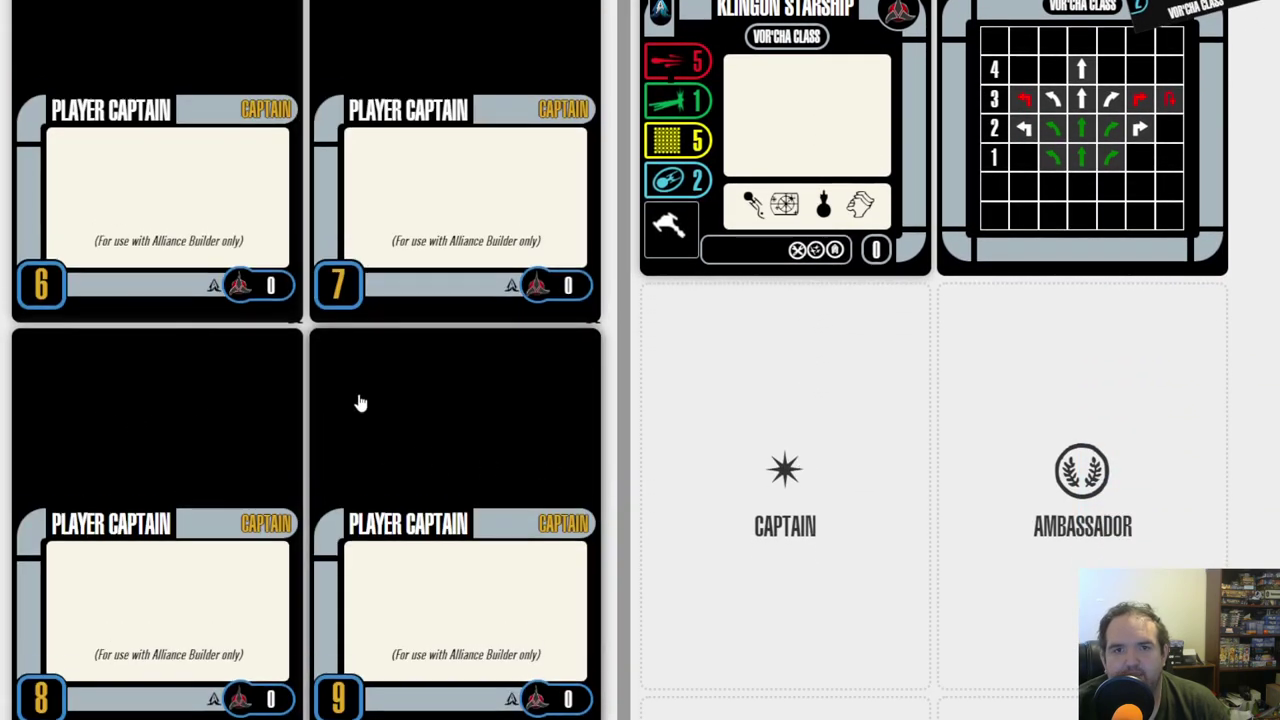
scroll(340, 430, "up", 10)
scroll(357, 400, "down", 2)
left_click_drag(437, 370, 785, 470)
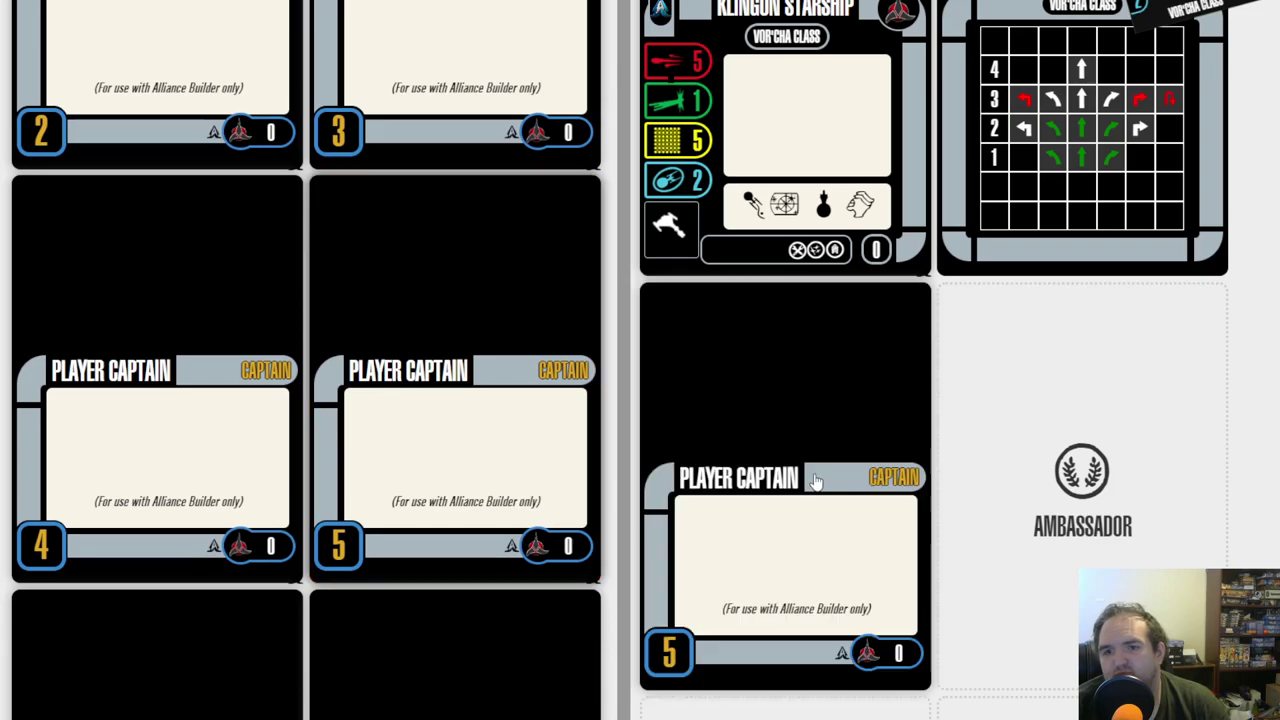
scroll(870, 484, "down", 4)
scroll(870, 484, "down", 3)
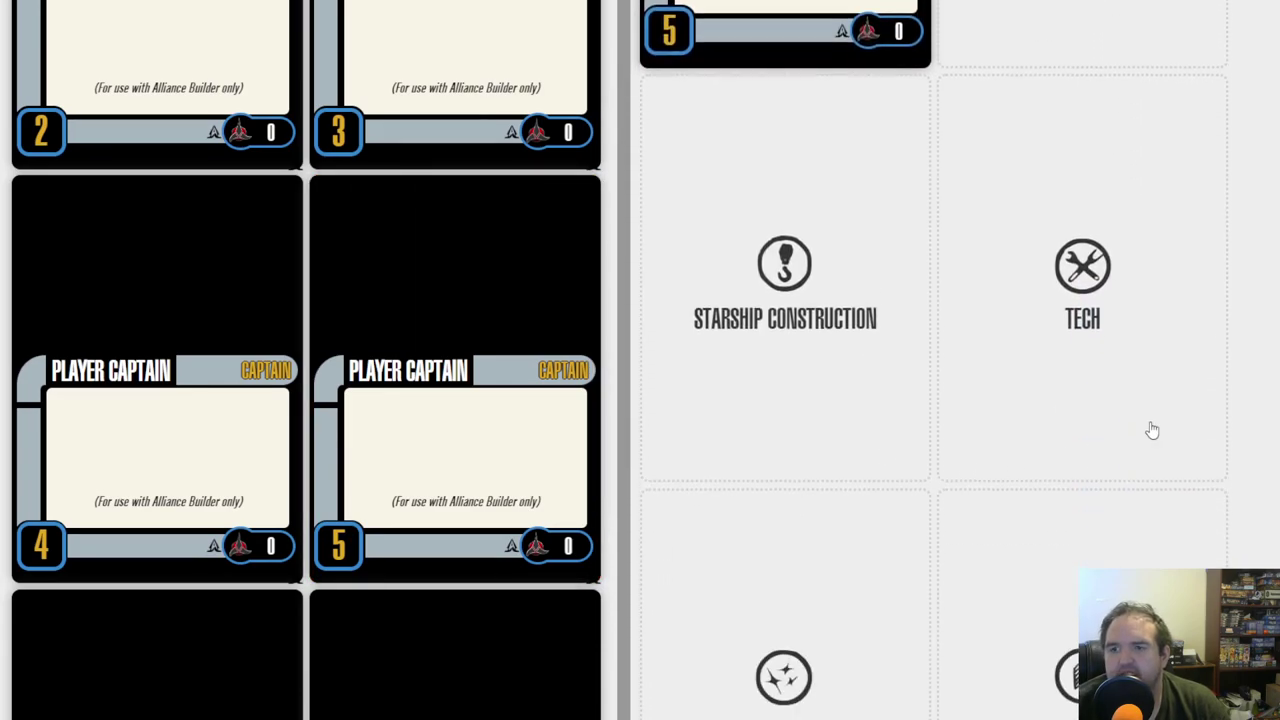
Step: Fit Reinforced Hull as the Vor'cha's tech upgrade, raising the fleet to 29 SP
left_click(1135, 428)
scroll(331, 234, "down", 1)
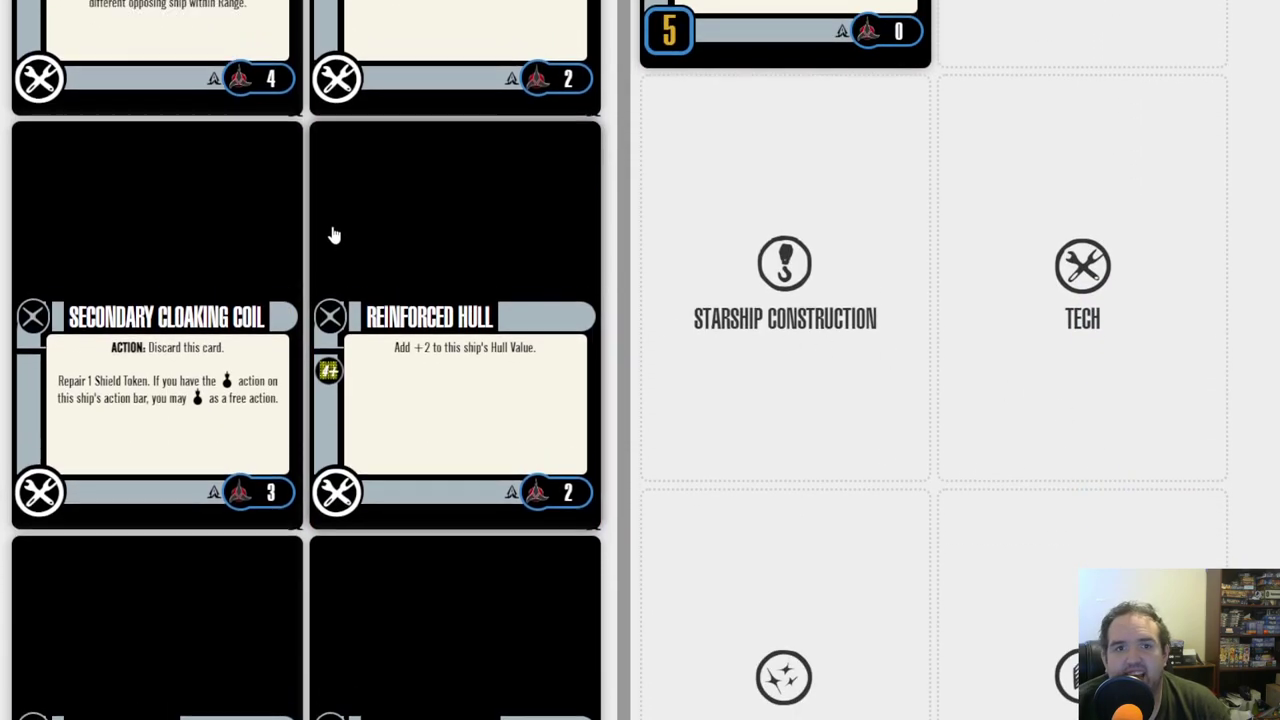
scroll(331, 234, "up", 3)
scroll(331, 234, "up", 2)
scroll(331, 234, "down", 3)
scroll(500, 223, "down", 2)
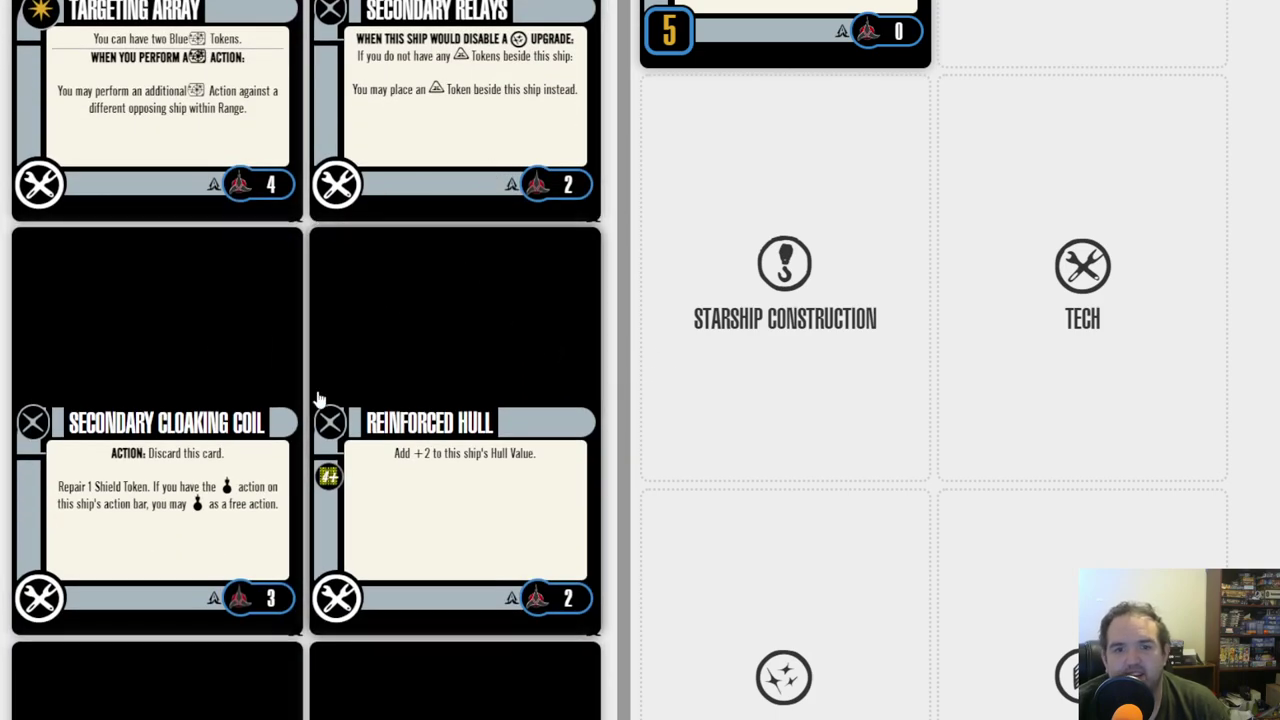
left_click_drag(395, 365, 1122, 303)
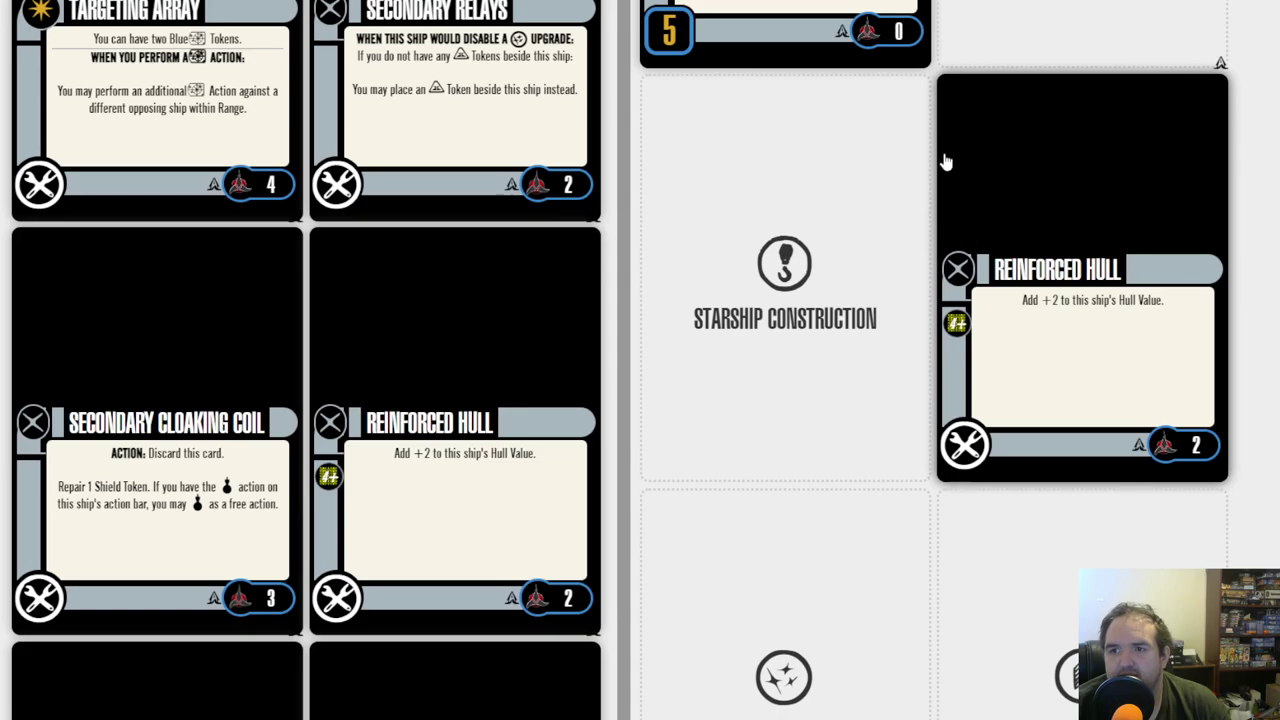
scroll(929, 297, "down", 3)
left_click(794, 357)
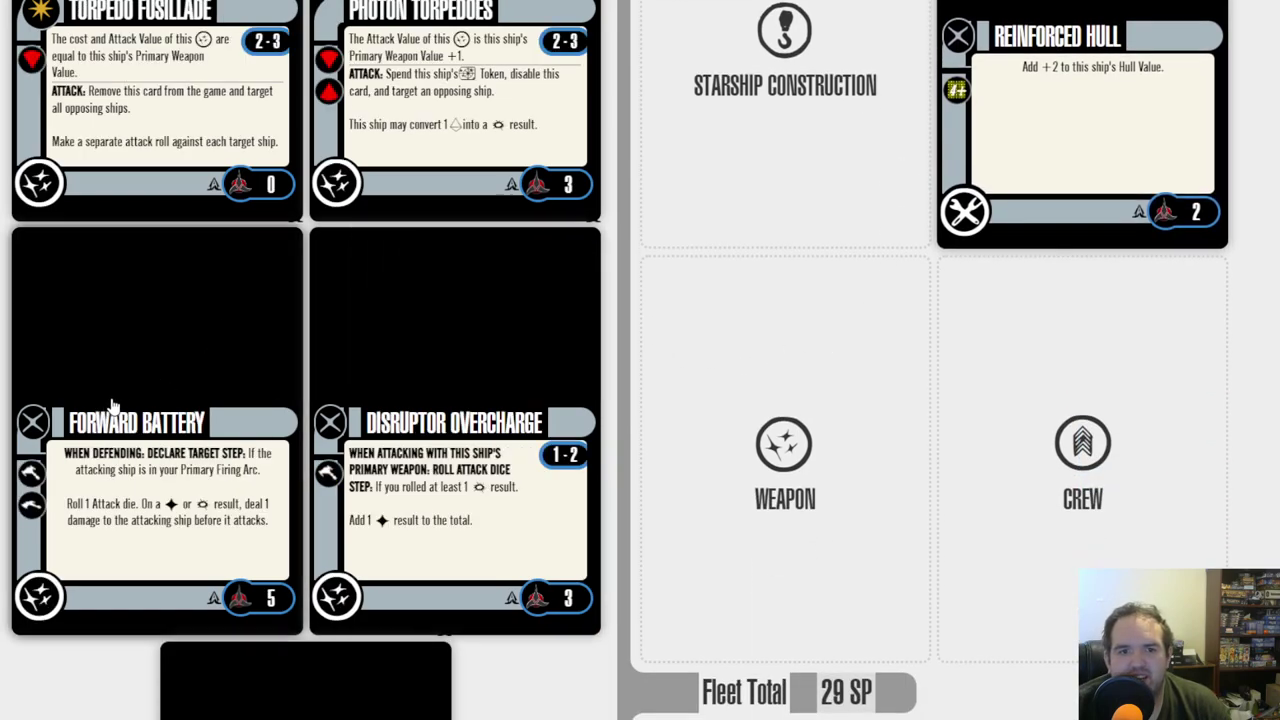
Step: Add Forward Battery as the Vor'cha's weapon upgrade
left_click_drag(135, 384, 785, 450)
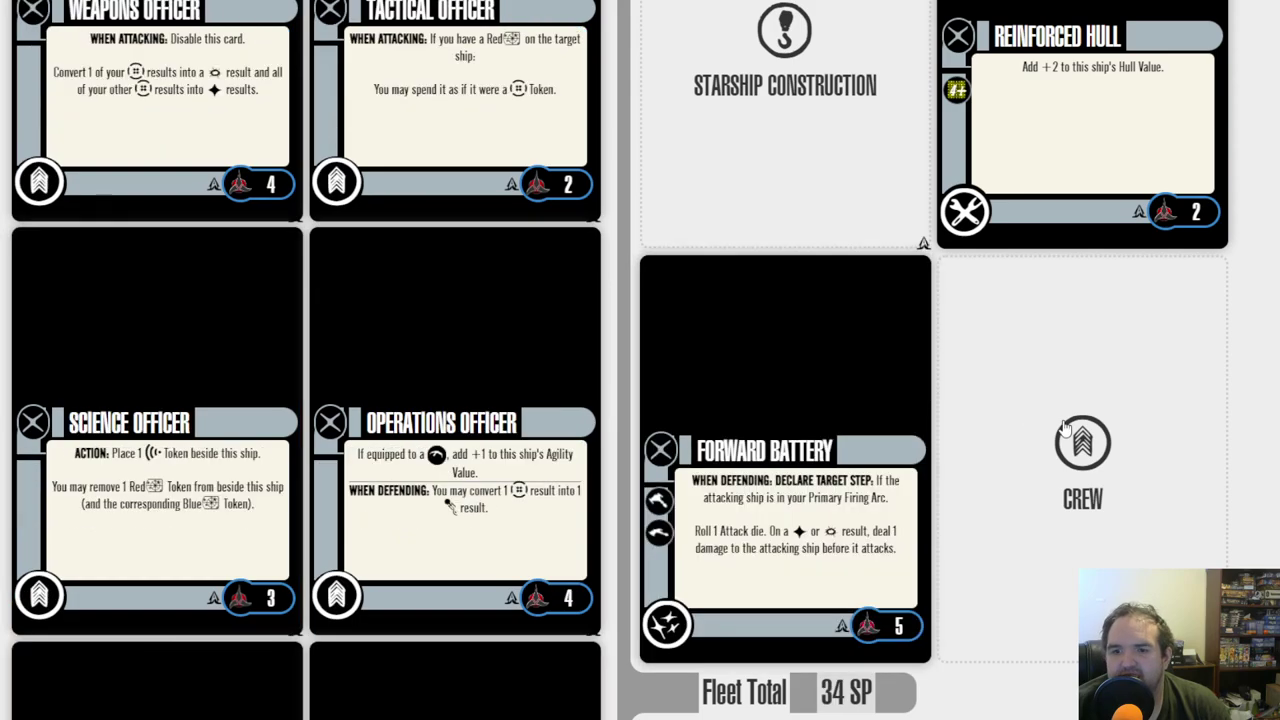
scroll(823, 335, "up", 3)
scroll(823, 330, "up", 2)
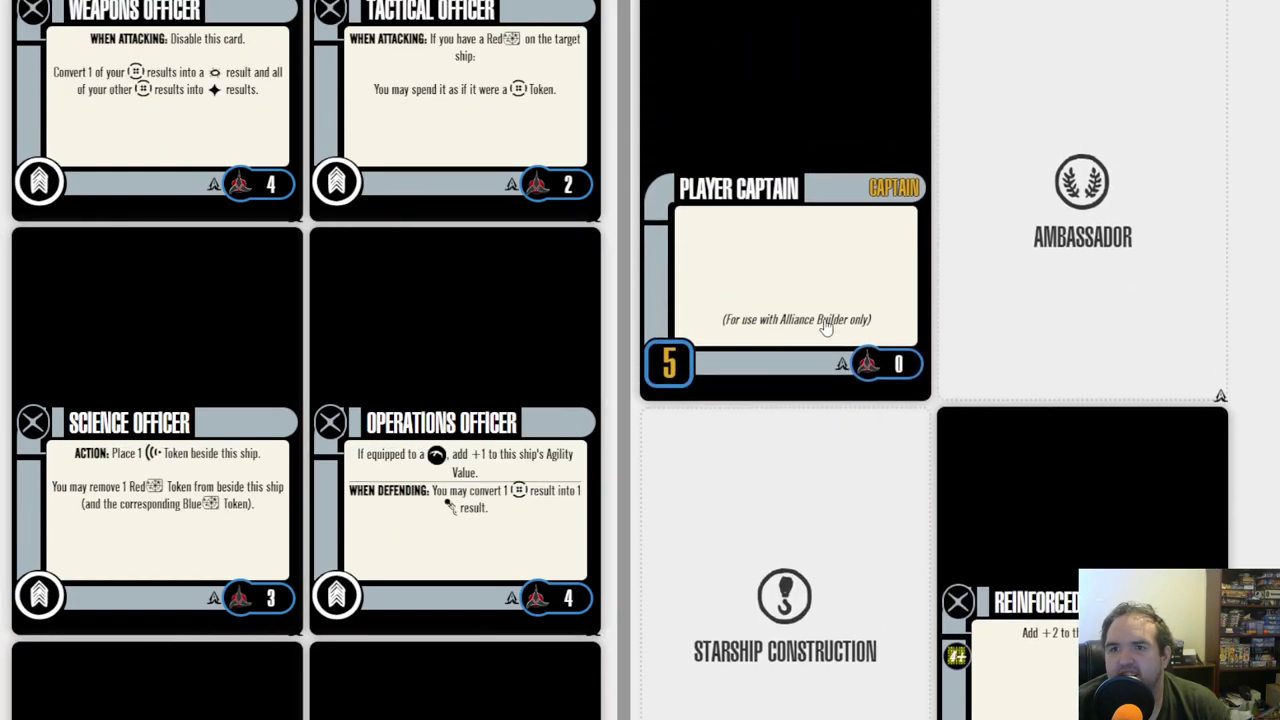
scroll(826, 328, "up", 3)
scroll(823, 329, "up", 3)
scroll(820, 323, "up", 2)
Step: Add First Officer to the Vor'cha's crew slot, bringing the fleet to 38 SP
scroll(808, 337, "down", 5)
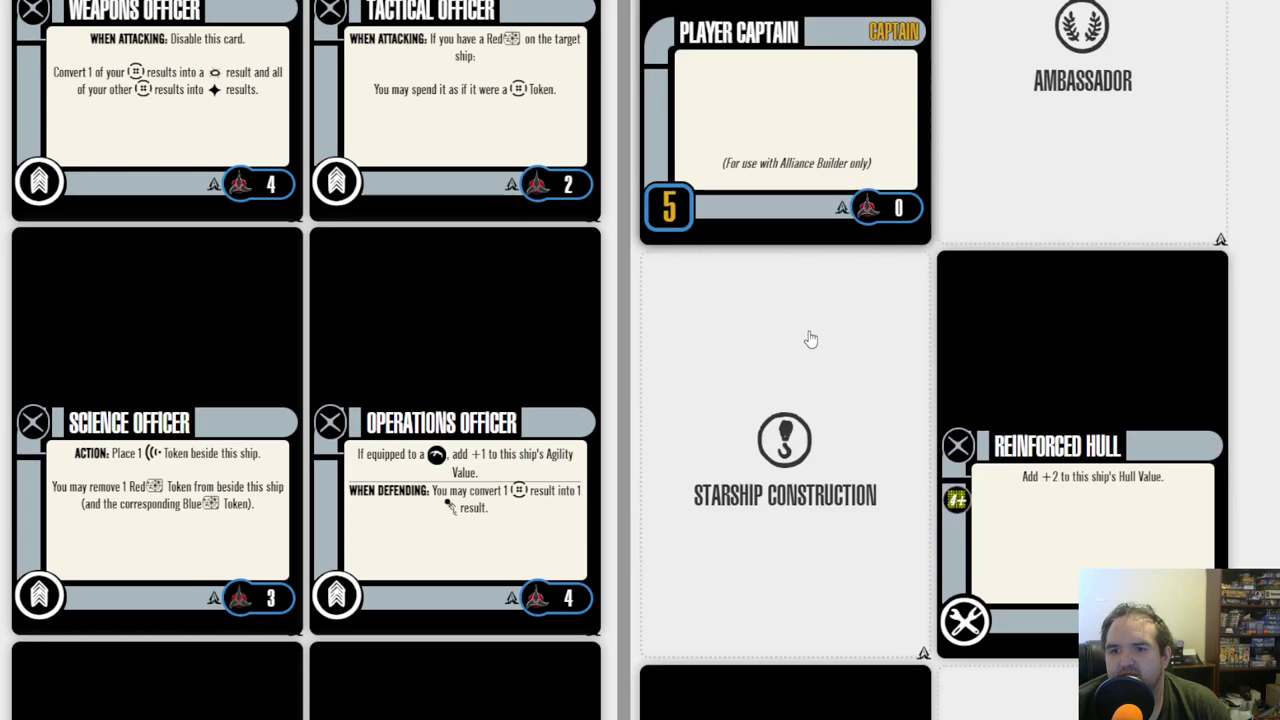
scroll(816, 355, "down", 3)
scroll(816, 355, "down", 3)
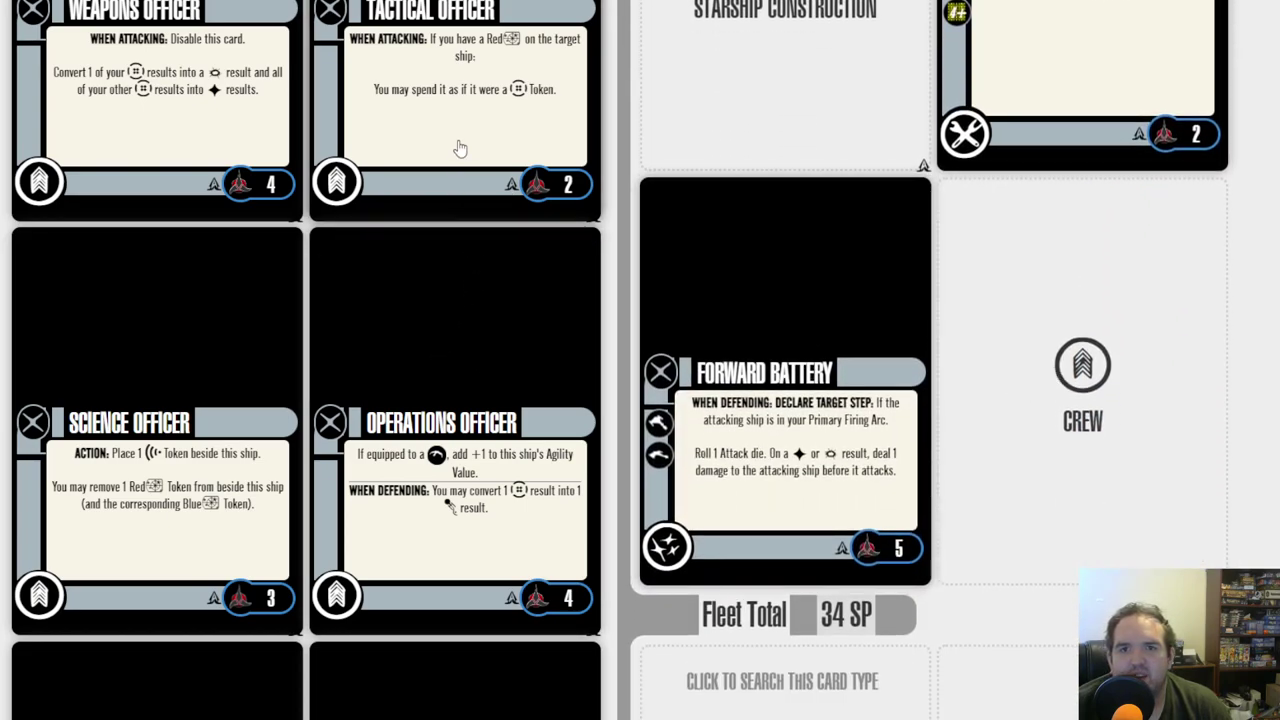
scroll(409, 303, "down", 1)
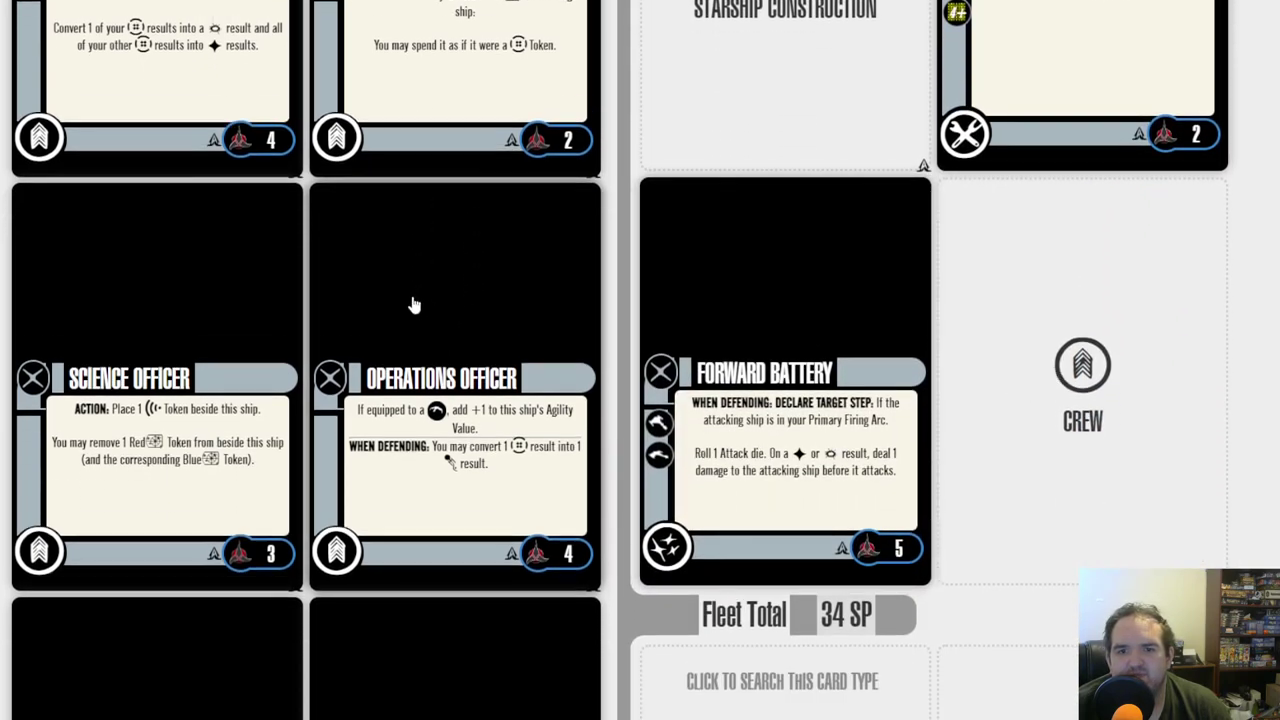
scroll(400, 290, "down", 2)
scroll(365, 230, "down", 1)
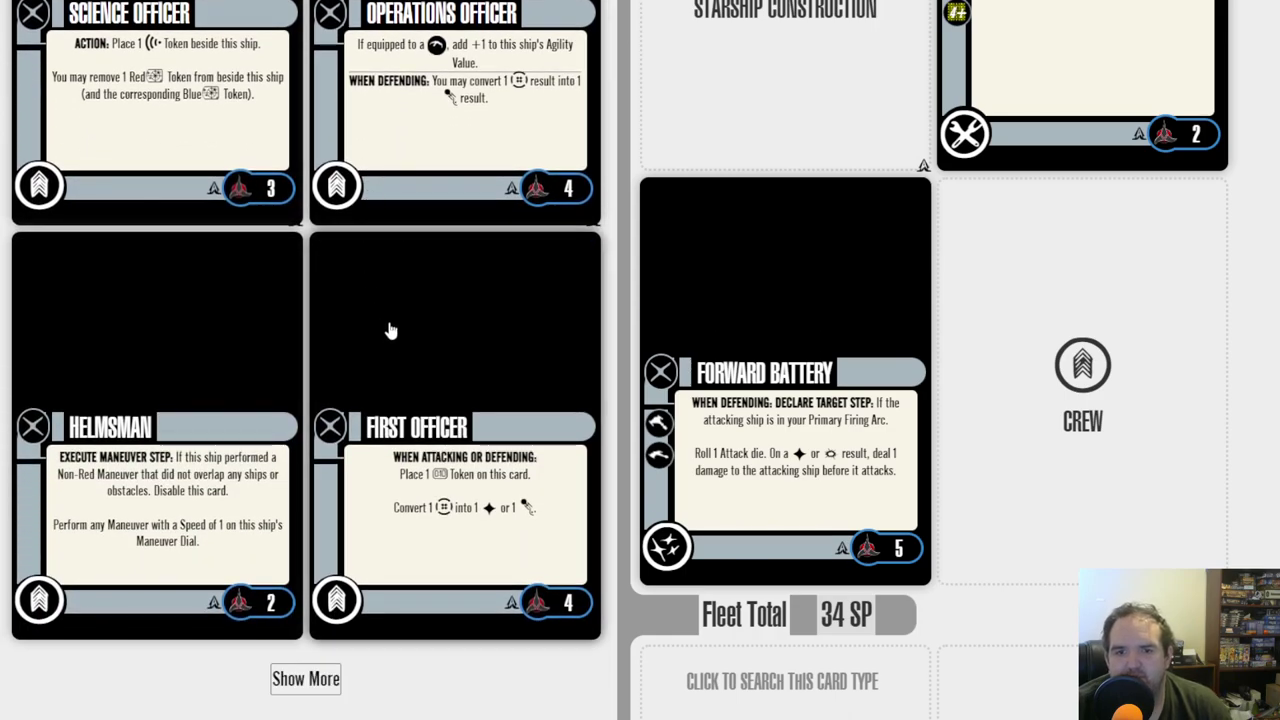
left_click_drag(432, 349, 1085, 375)
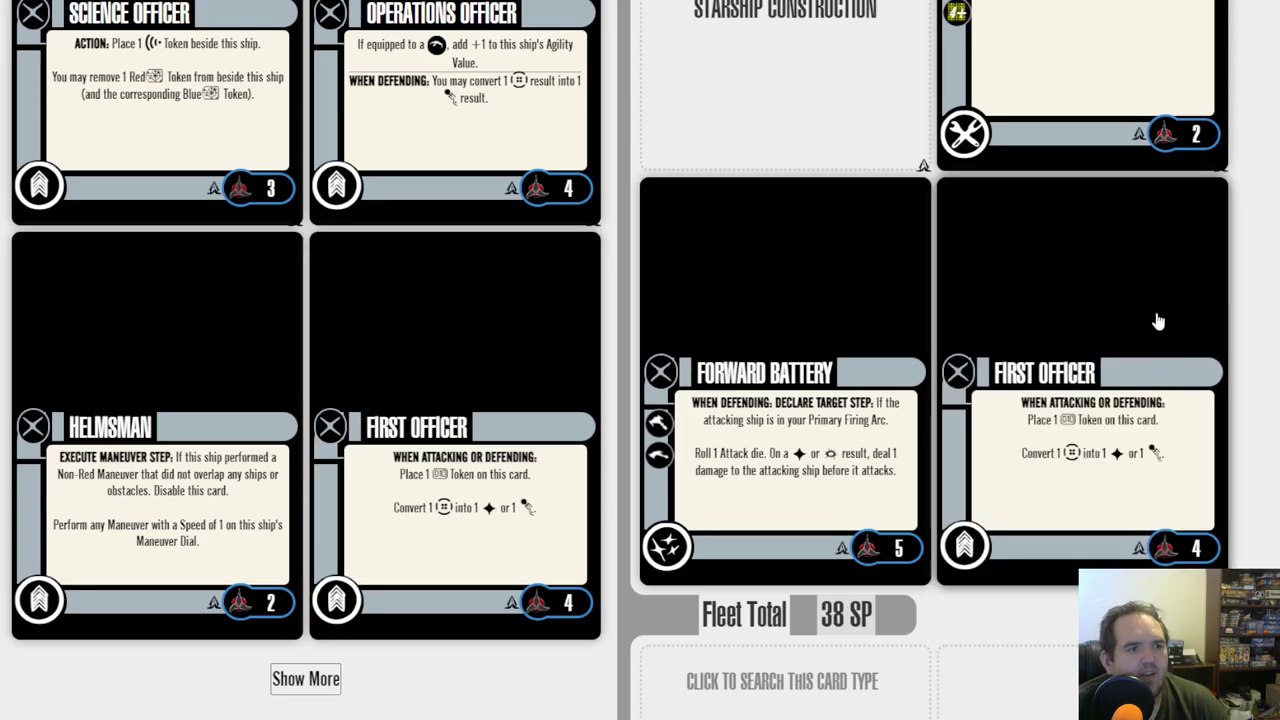
Step: Switch the fleet export text to Traditional format, listing ships and upgrades by card name
scroll(1061, 296, "up", 2)
scroll(1061, 296, "up", 5)
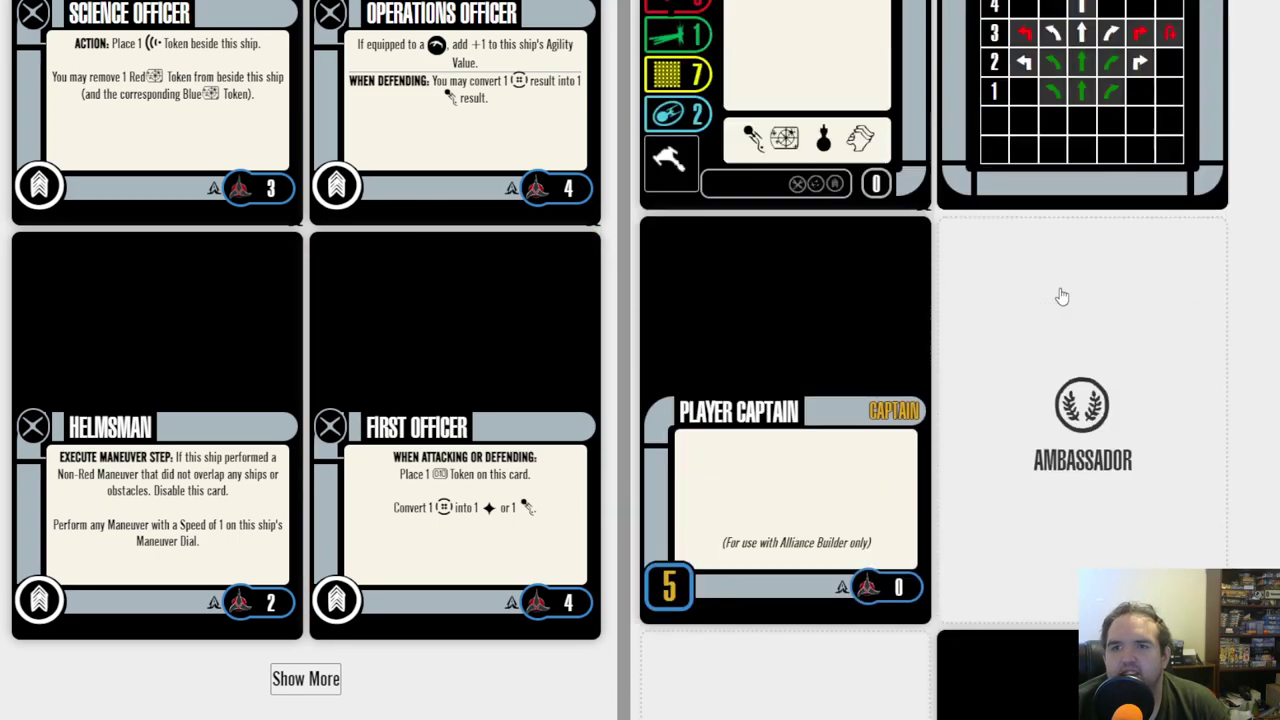
scroll(1061, 296, "up", 5)
scroll(1061, 296, "up", 5)
scroll(1061, 296, "up", 3)
scroll(1061, 296, "up", 5)
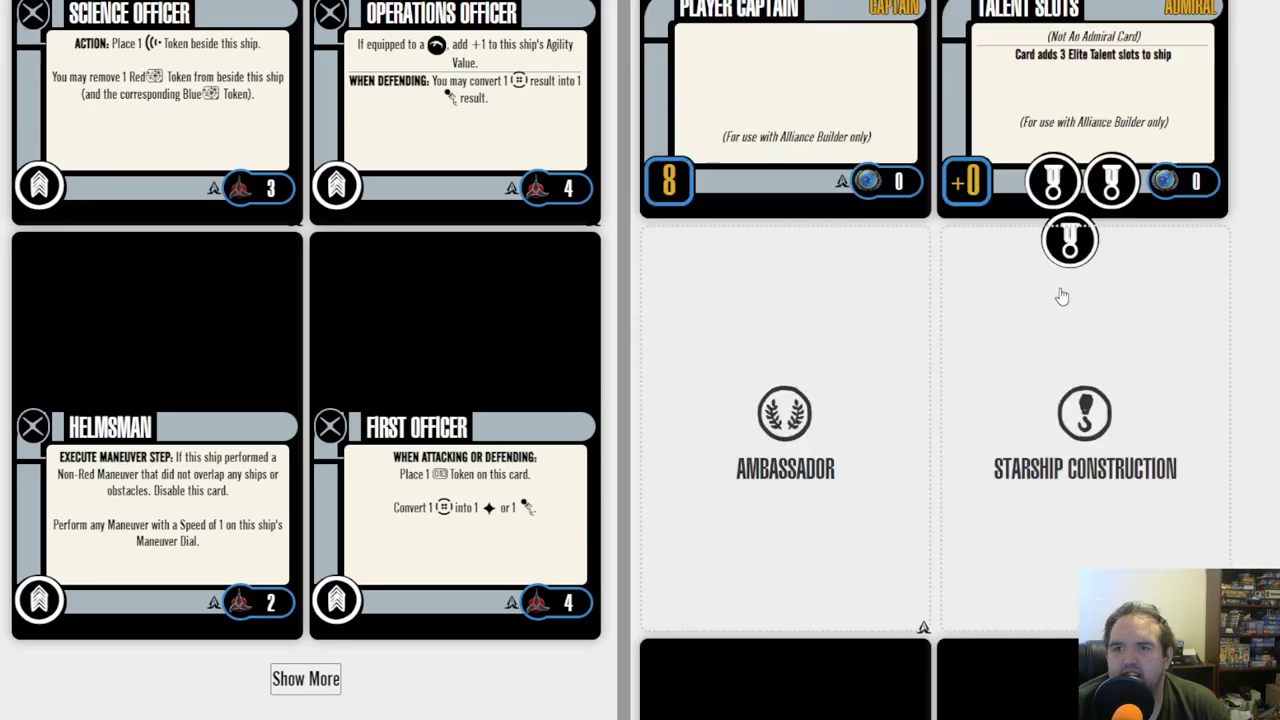
scroll(1061, 296, "up", 5)
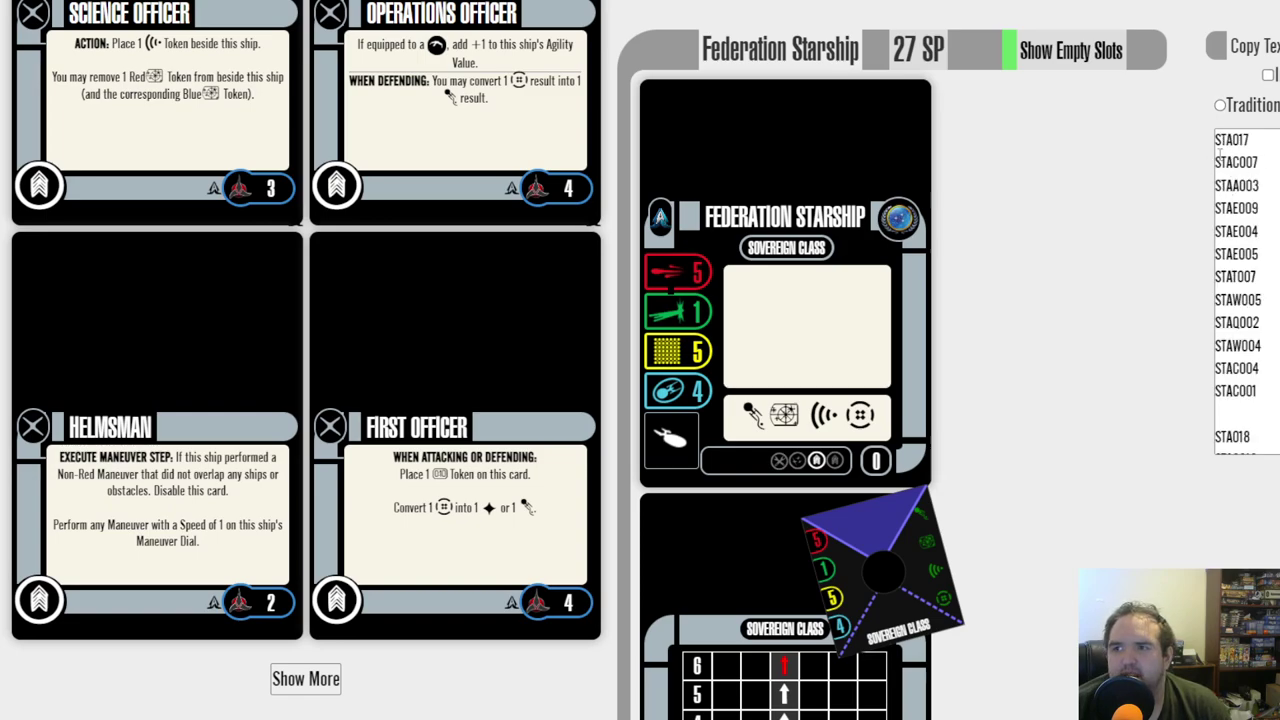
scroll(1240, 300, "down", 2)
scroll(1260, 200, "up", 2)
left_click(1219, 105)
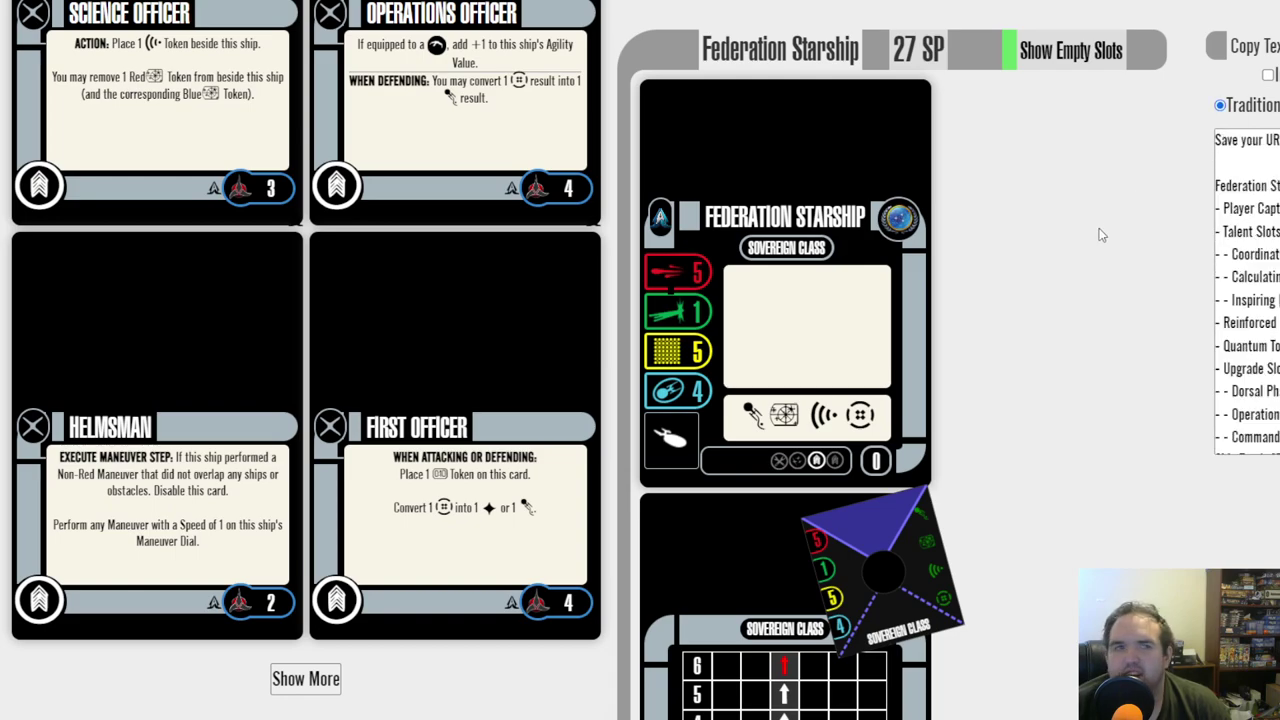
key("ctrl+p")
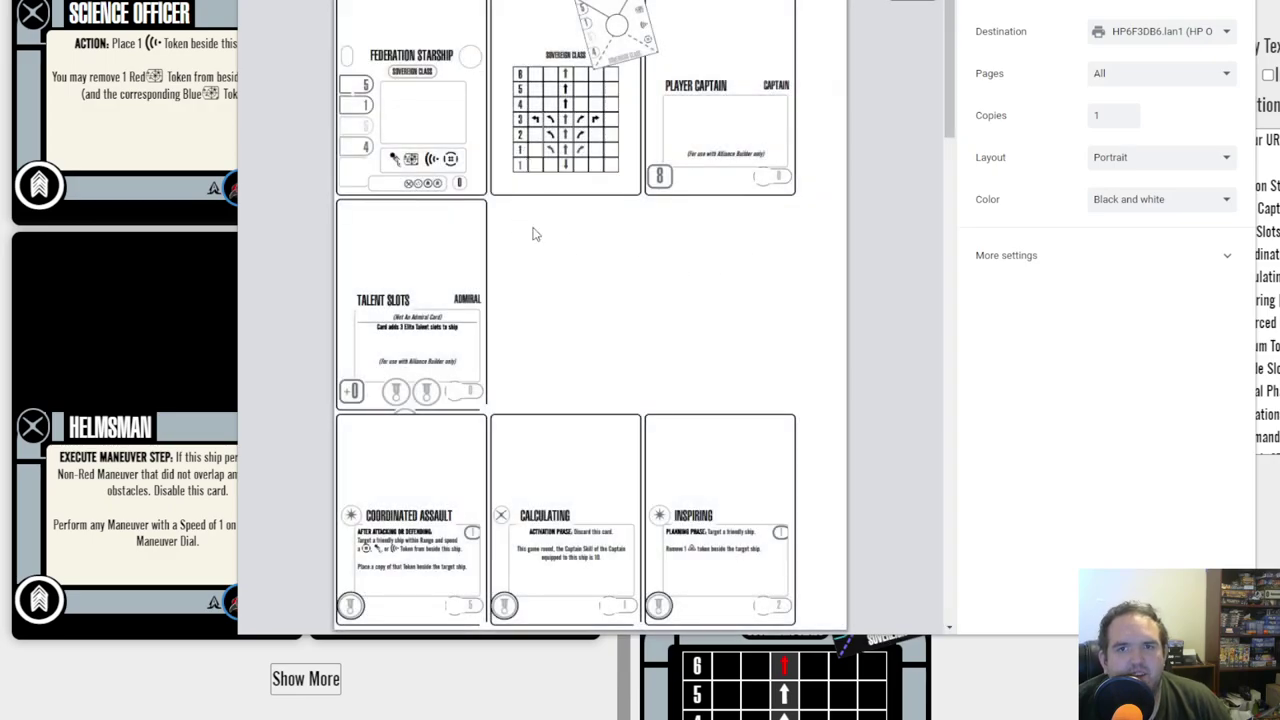
scroll(533, 236, "down", 3)
scroll(540, 255, "down", 4)
scroll(549, 271, "down", 1)
scroll(549, 275, "down", 3)
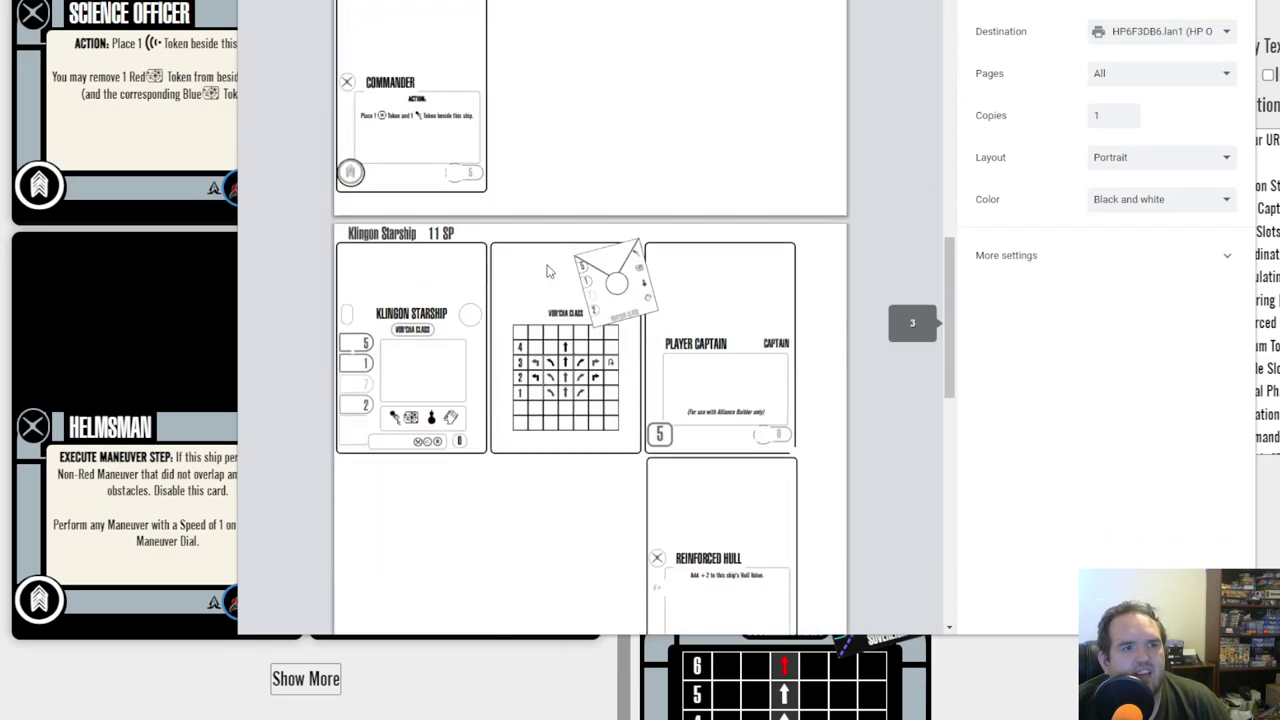
scroll(548, 280, "down", 5)
scroll(549, 280, "up", 1)
scroll(551, 280, "up", 3)
scroll(551, 280, "up", 3)
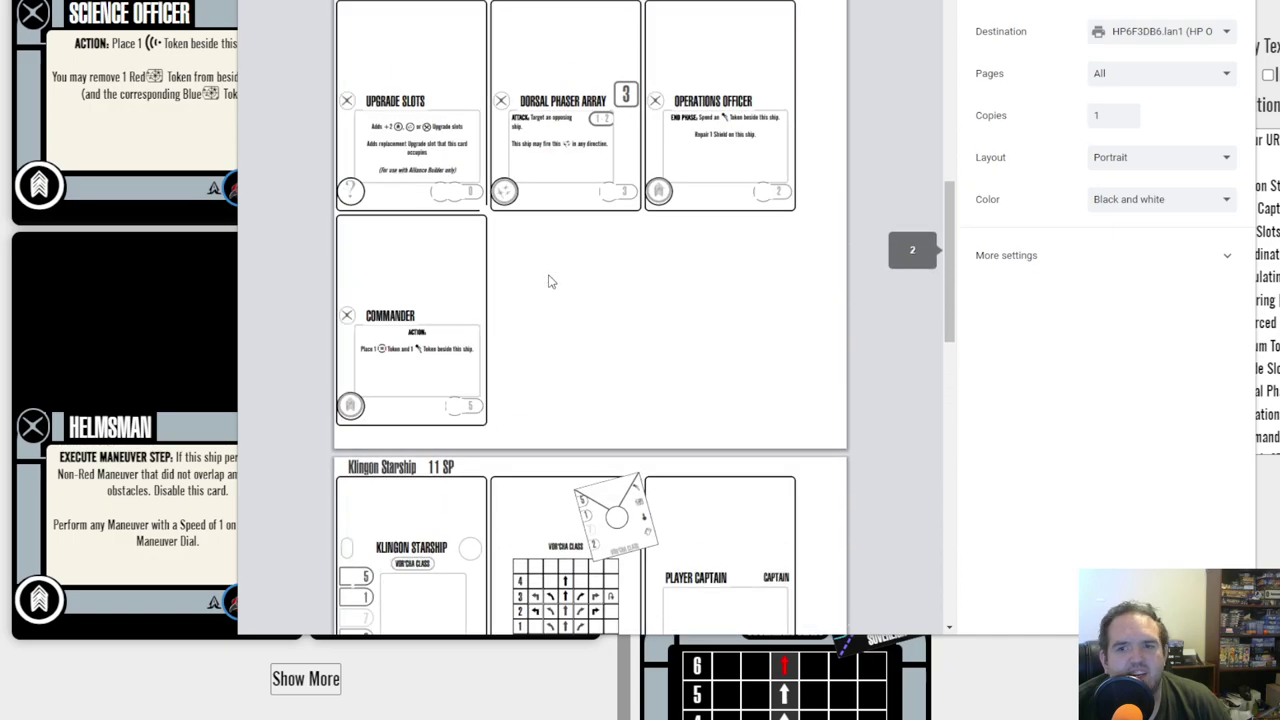
scroll(551, 281, "down", 3)
scroll(565, 310, "down", 5)
scroll(572, 335, "down", 4)
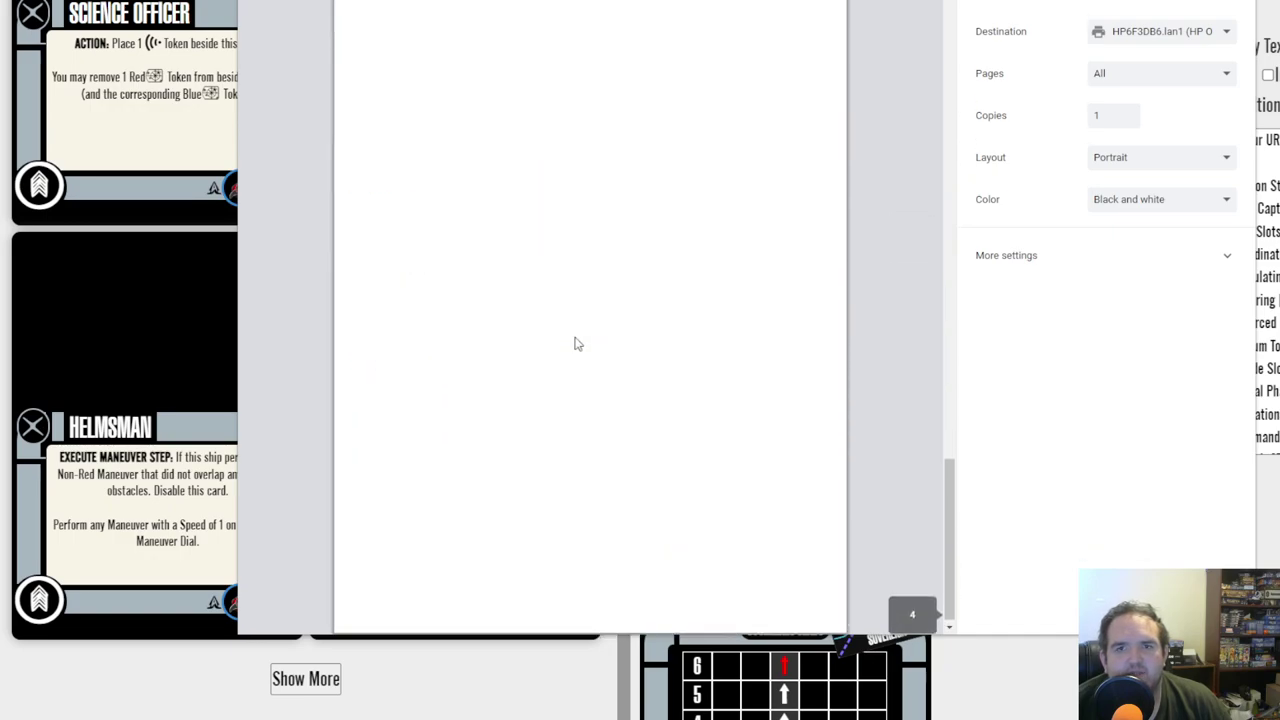
scroll(577, 342, "up", 4)
scroll(577, 342, "up", 3)
scroll(577, 342, "up", 3)
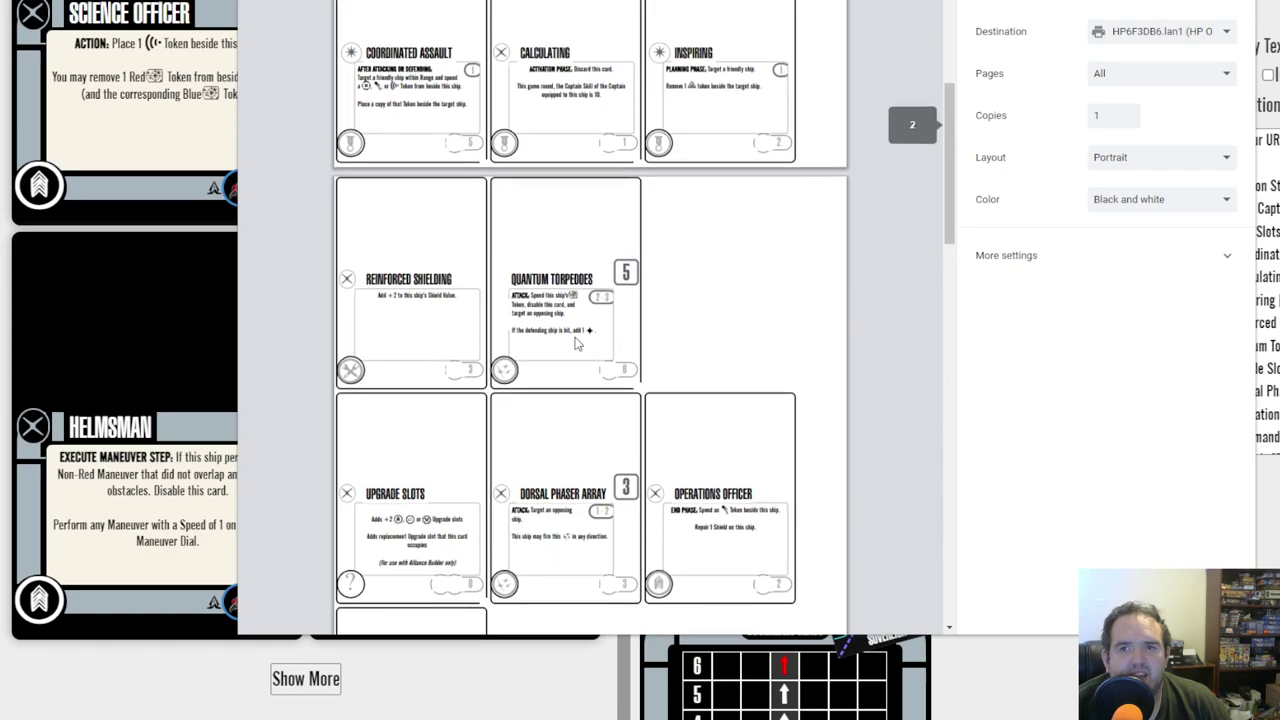
scroll(578, 344, "up", 3)
key("Escape")
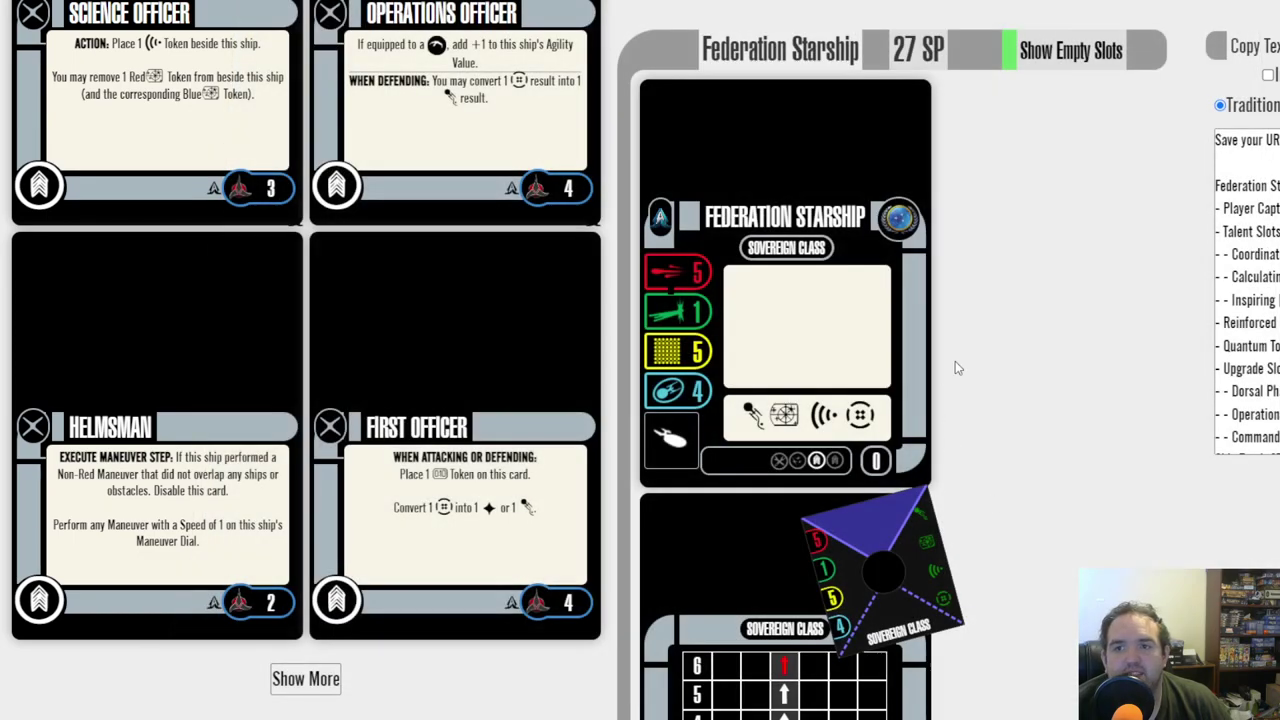